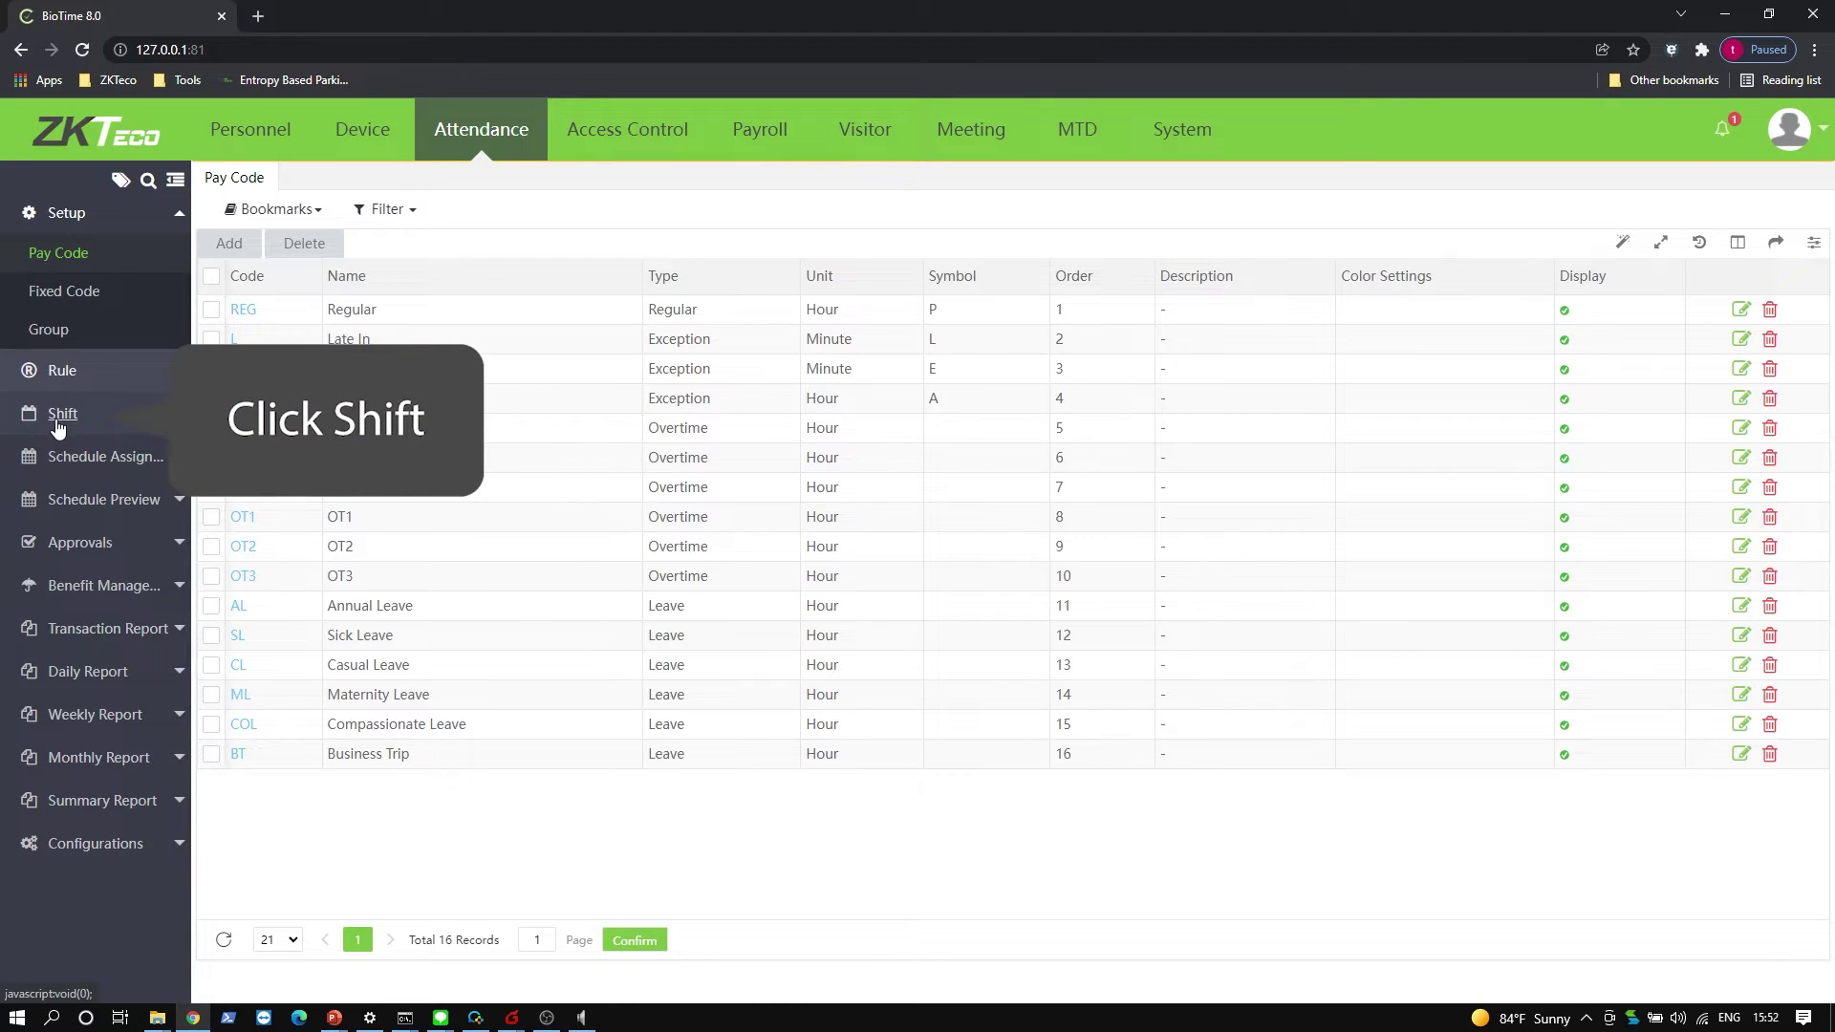
# - Add an Auto Deduct break time named Break time from 12:00:00 to 13:00:00 with a 60-minute duration
pyautogui.click(57, 421)
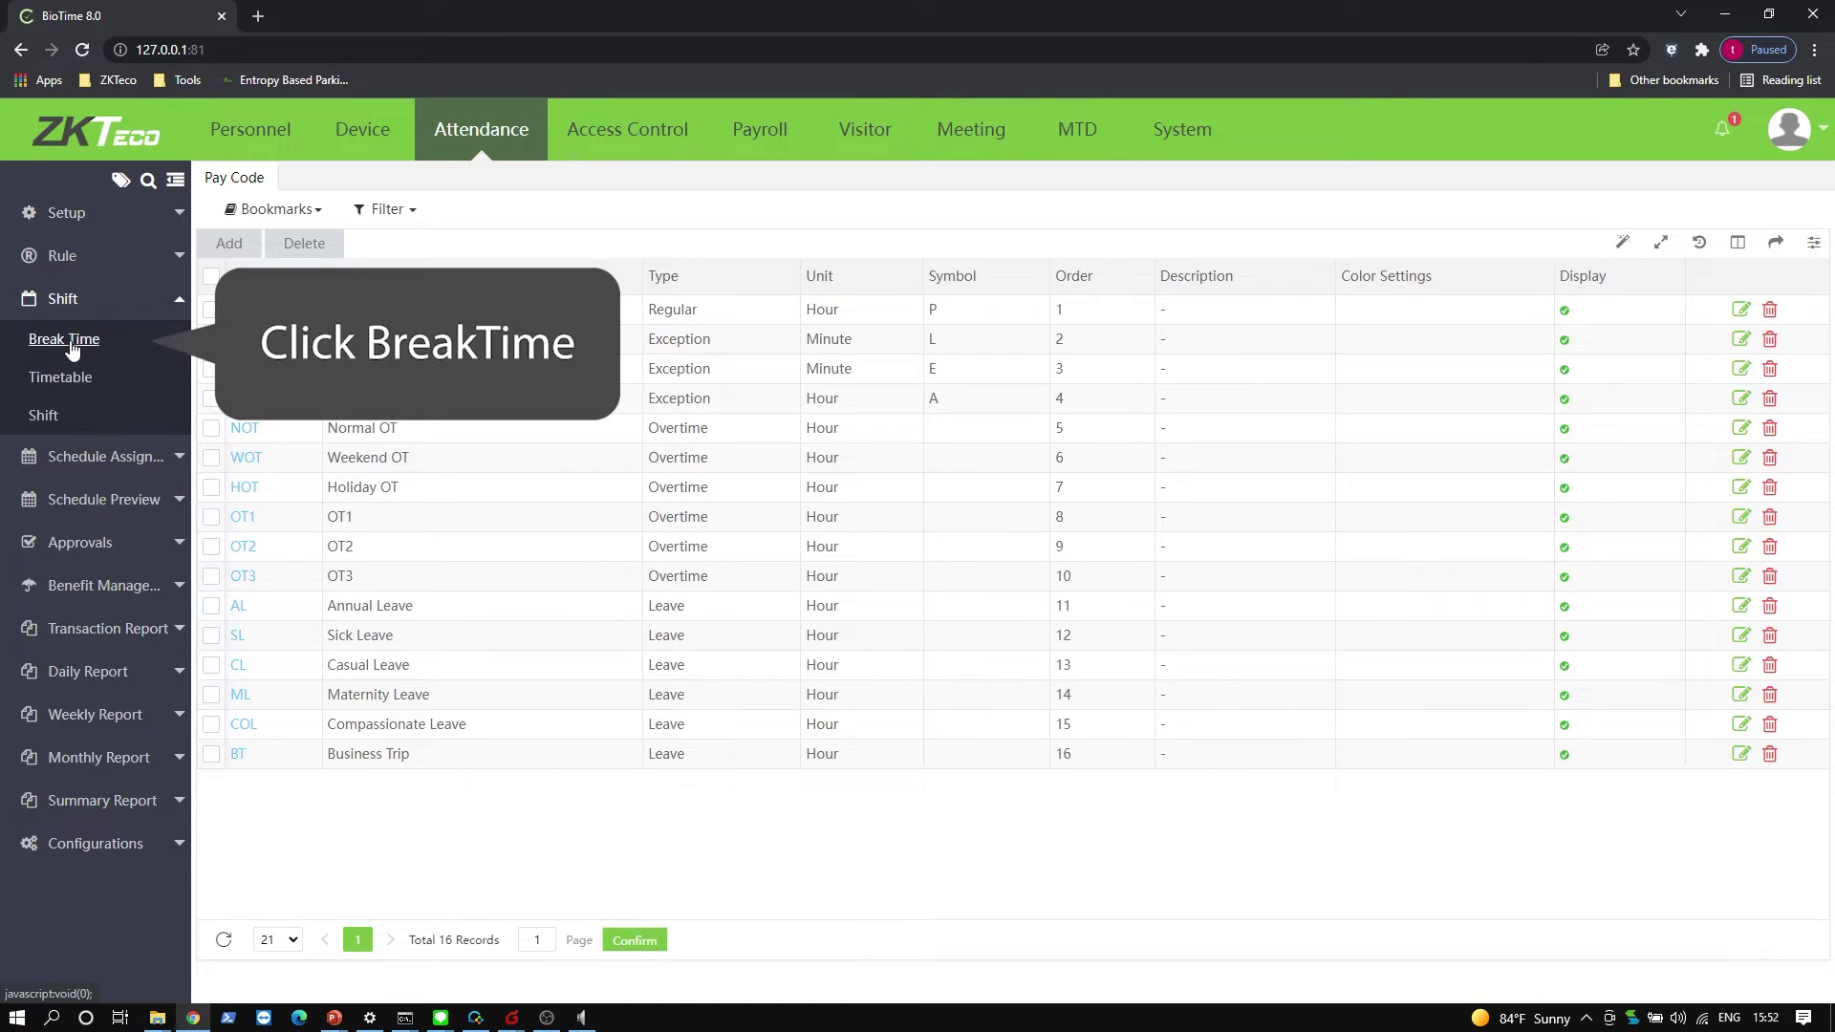
pyautogui.click(72, 347)
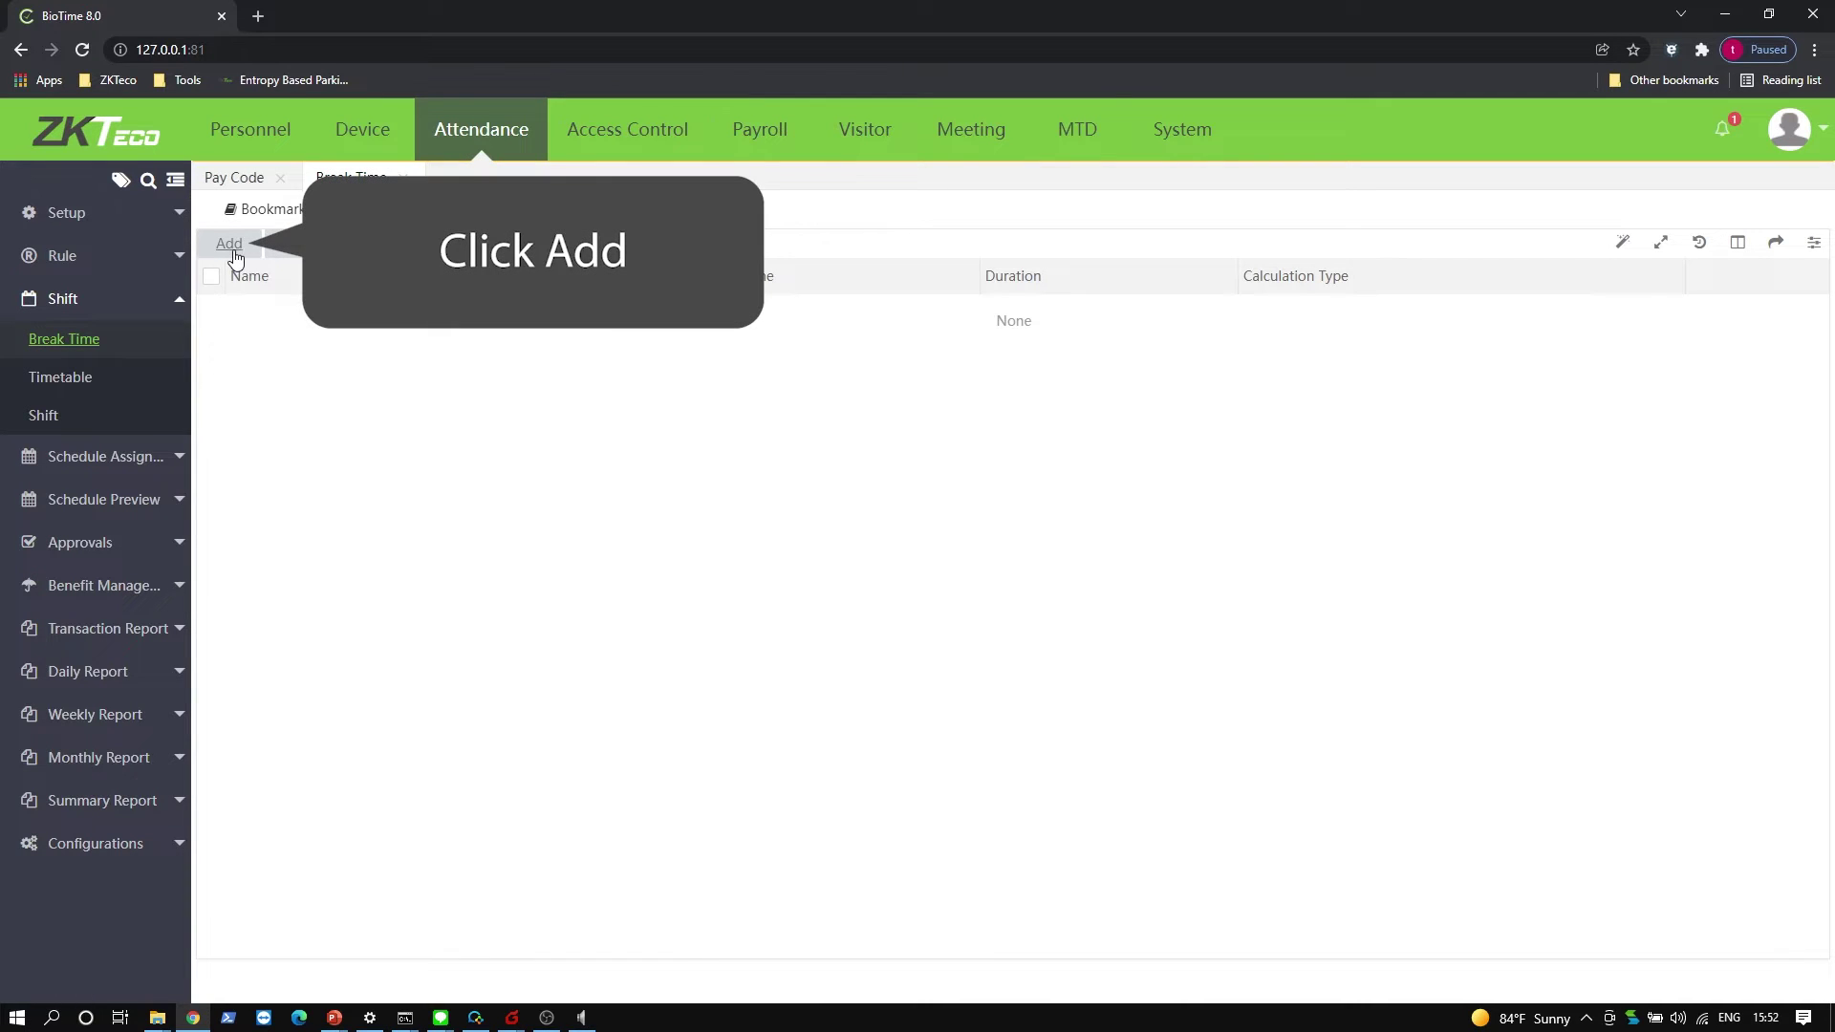
pyautogui.click(229, 245)
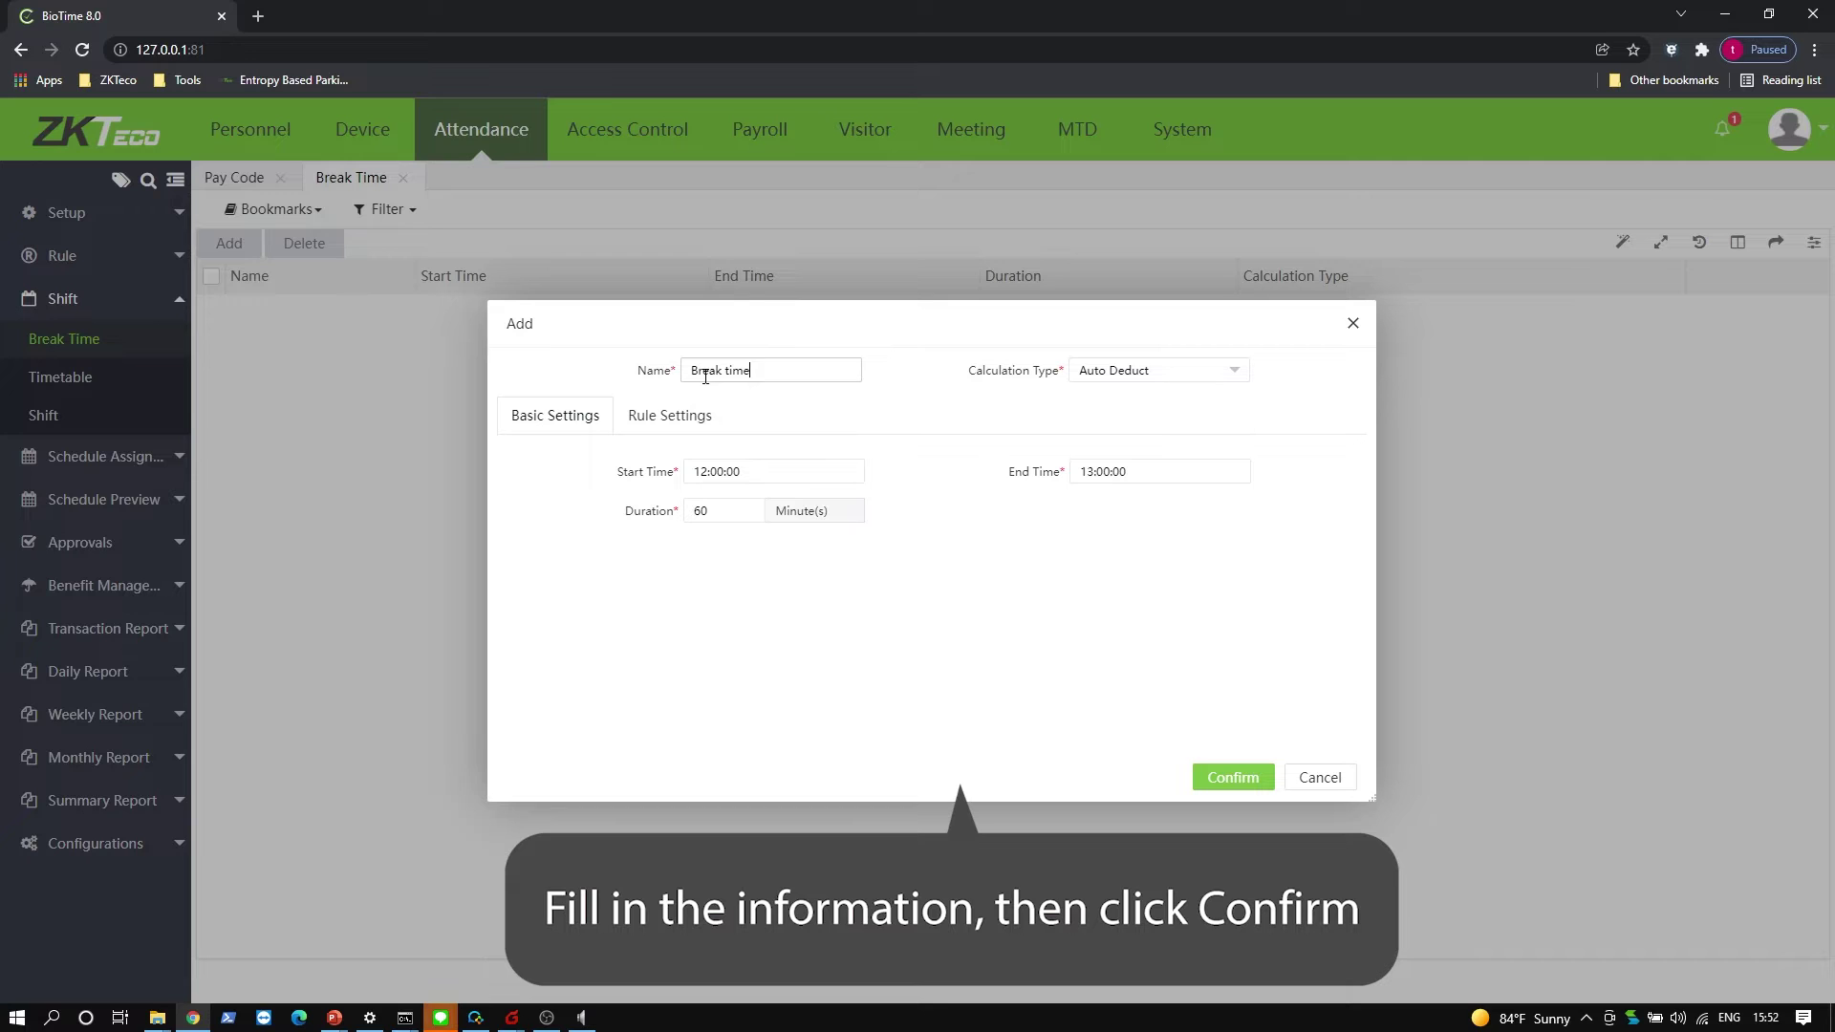
pyautogui.click(1215, 781)
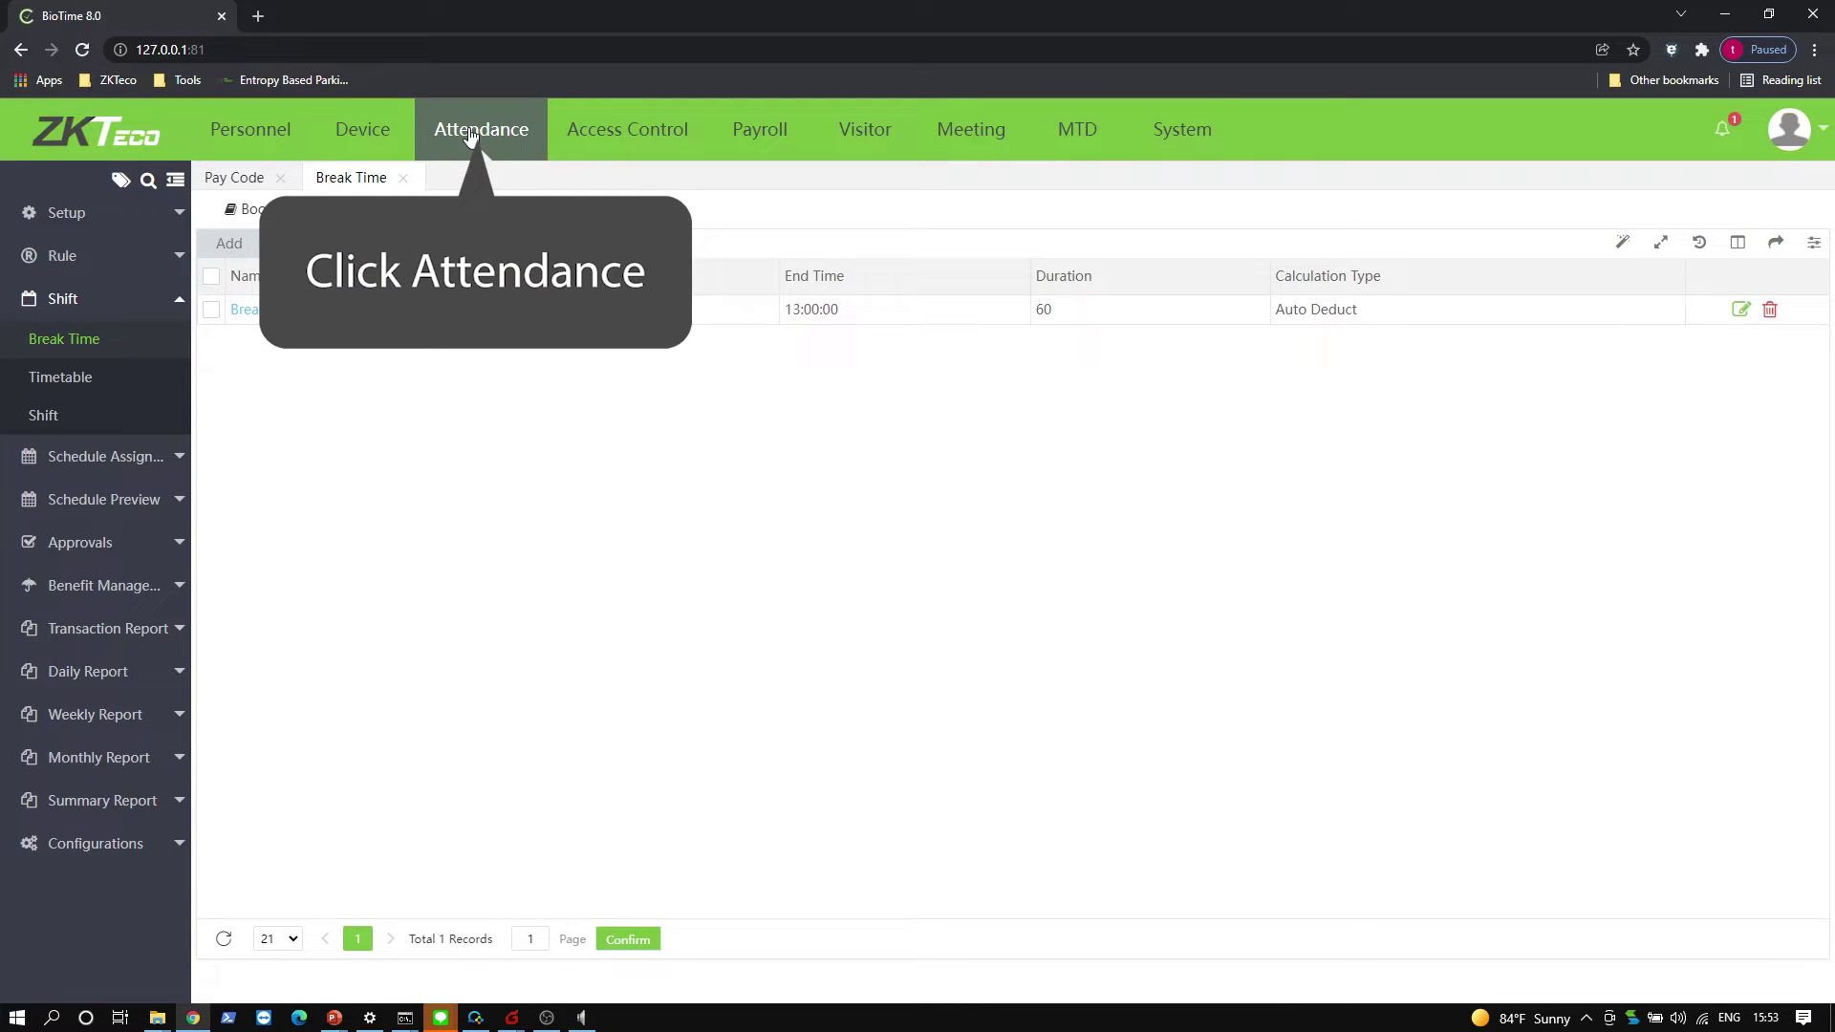
# - Add a normal timetable named timetable with check-in 08:30:00, check-out 17:30:00, a 60-minute break, and Normal OT overtime capped at 300 minutes
pyautogui.click(471, 134)
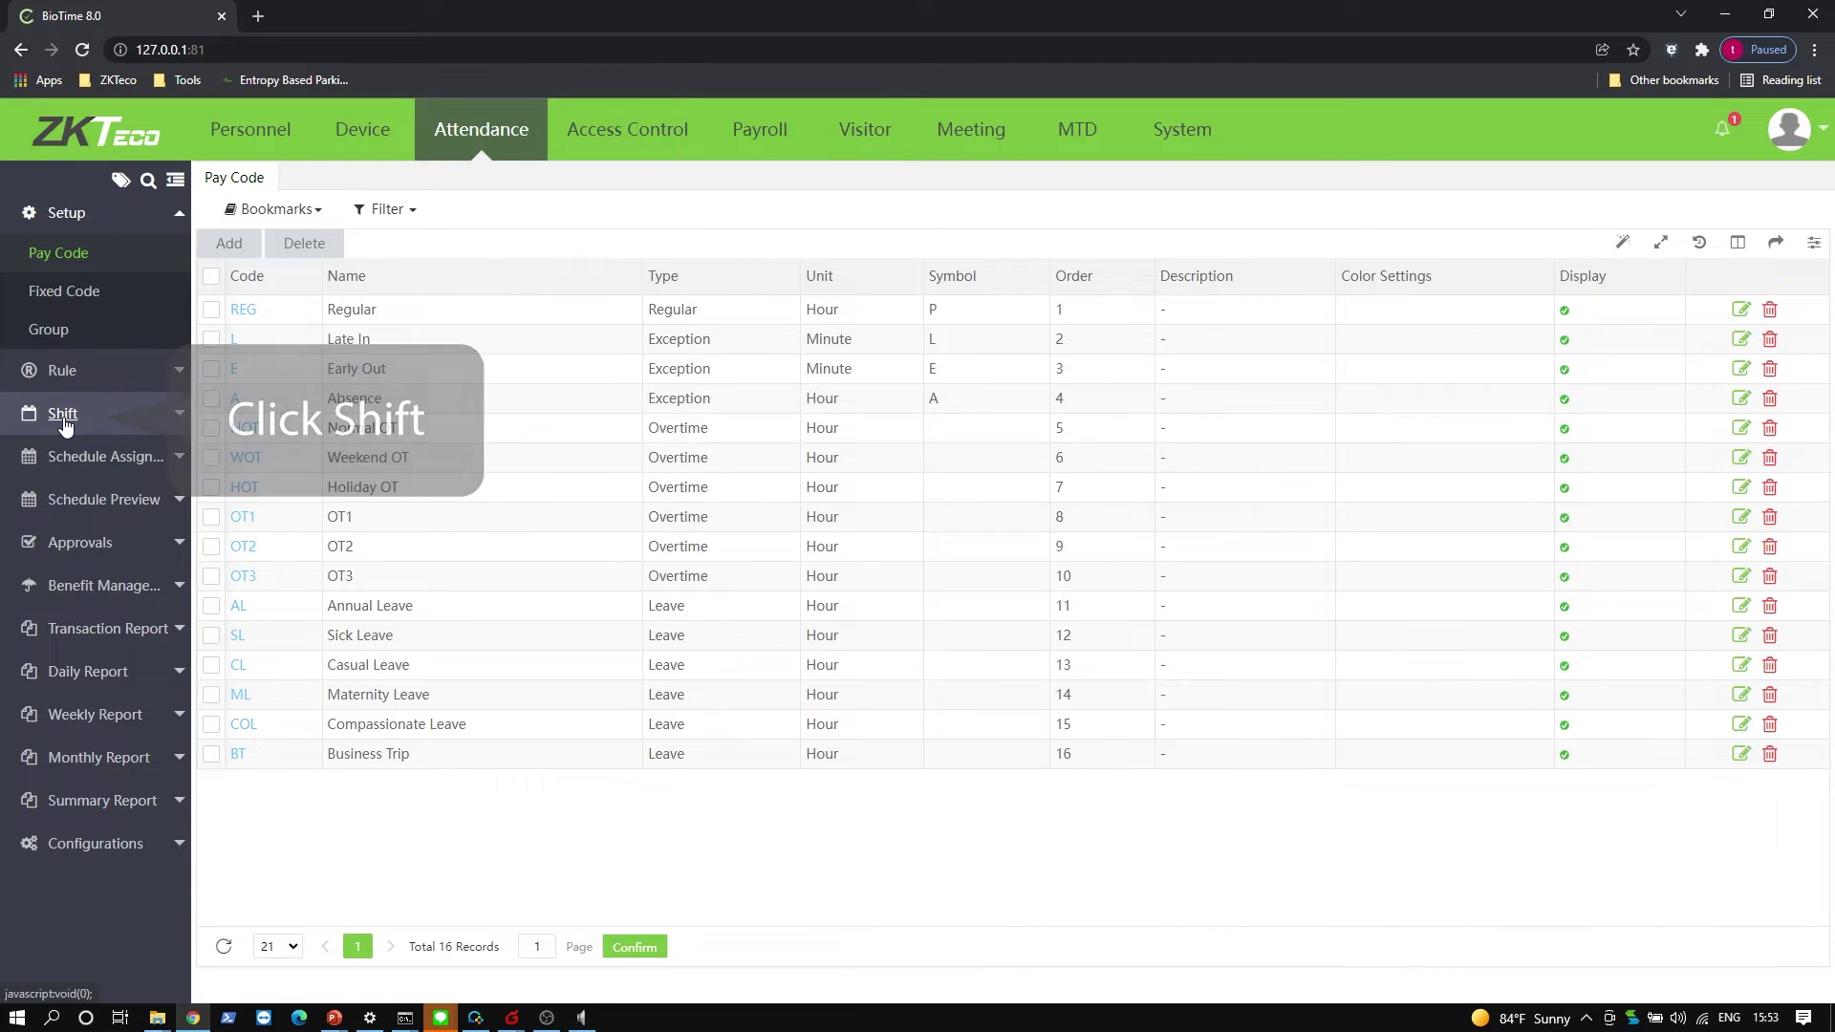
pyautogui.click(63, 421)
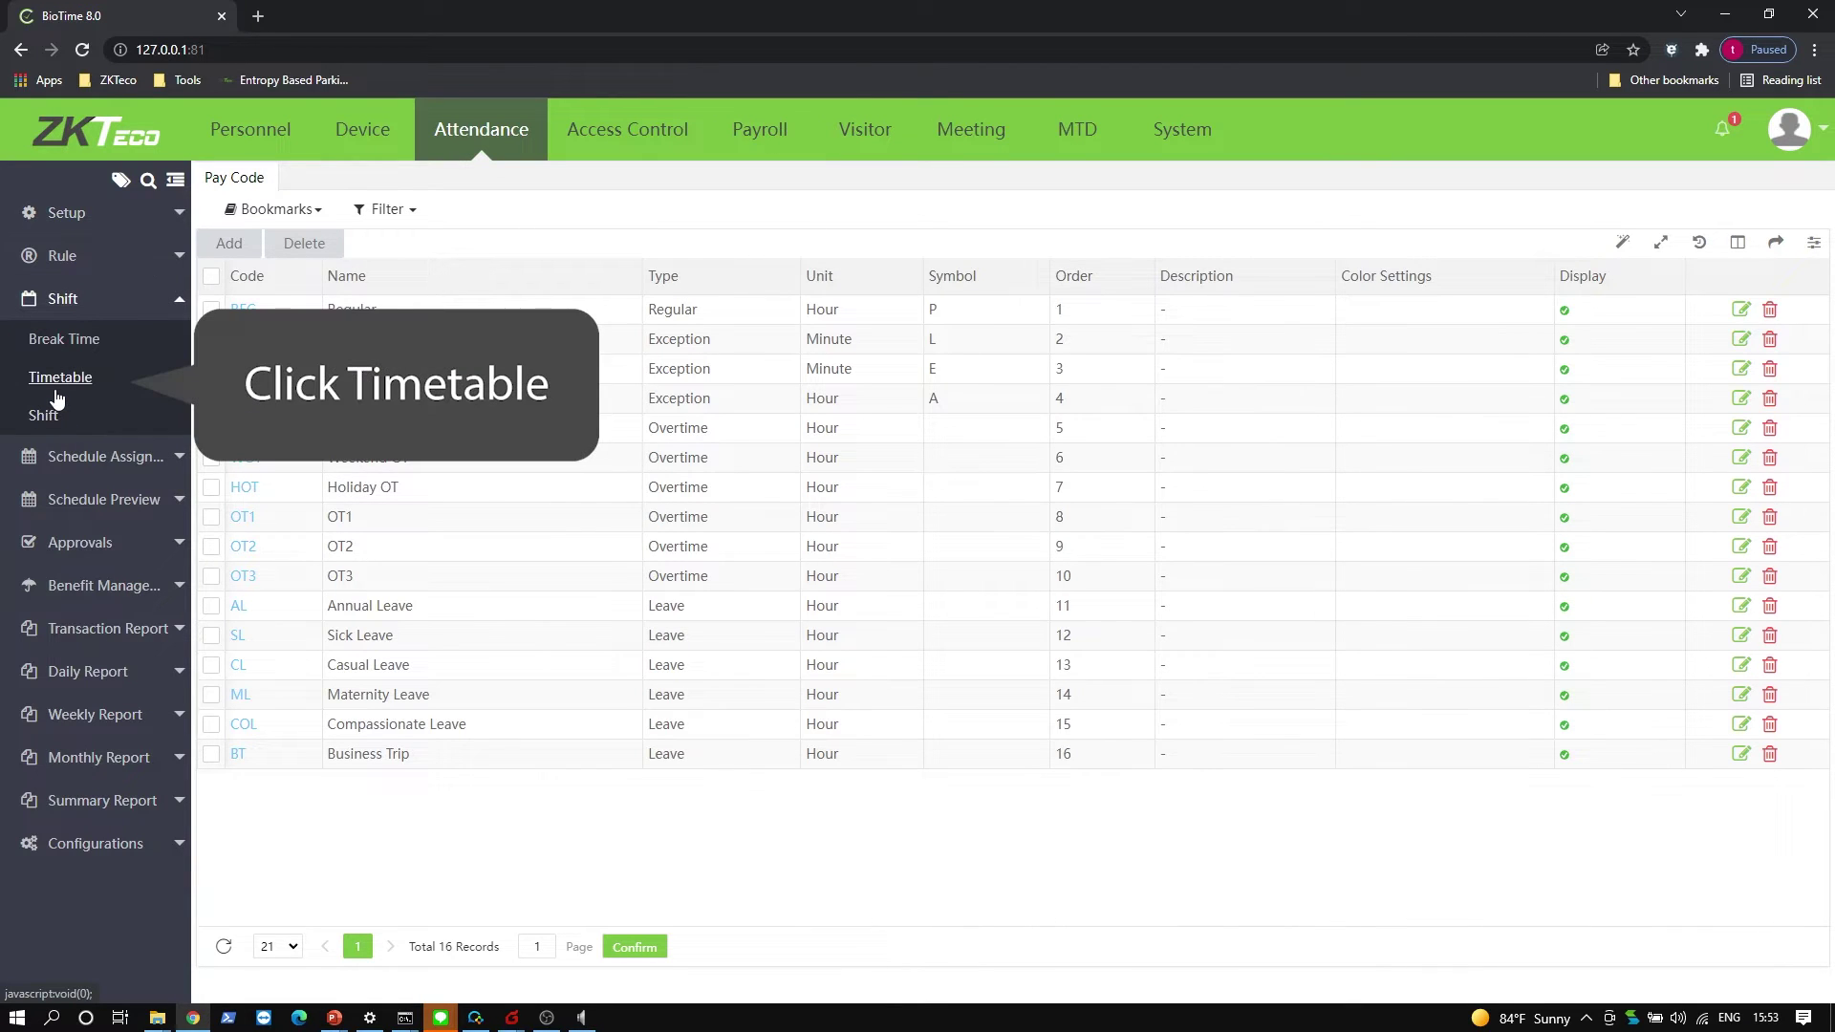
pyautogui.click(57, 387)
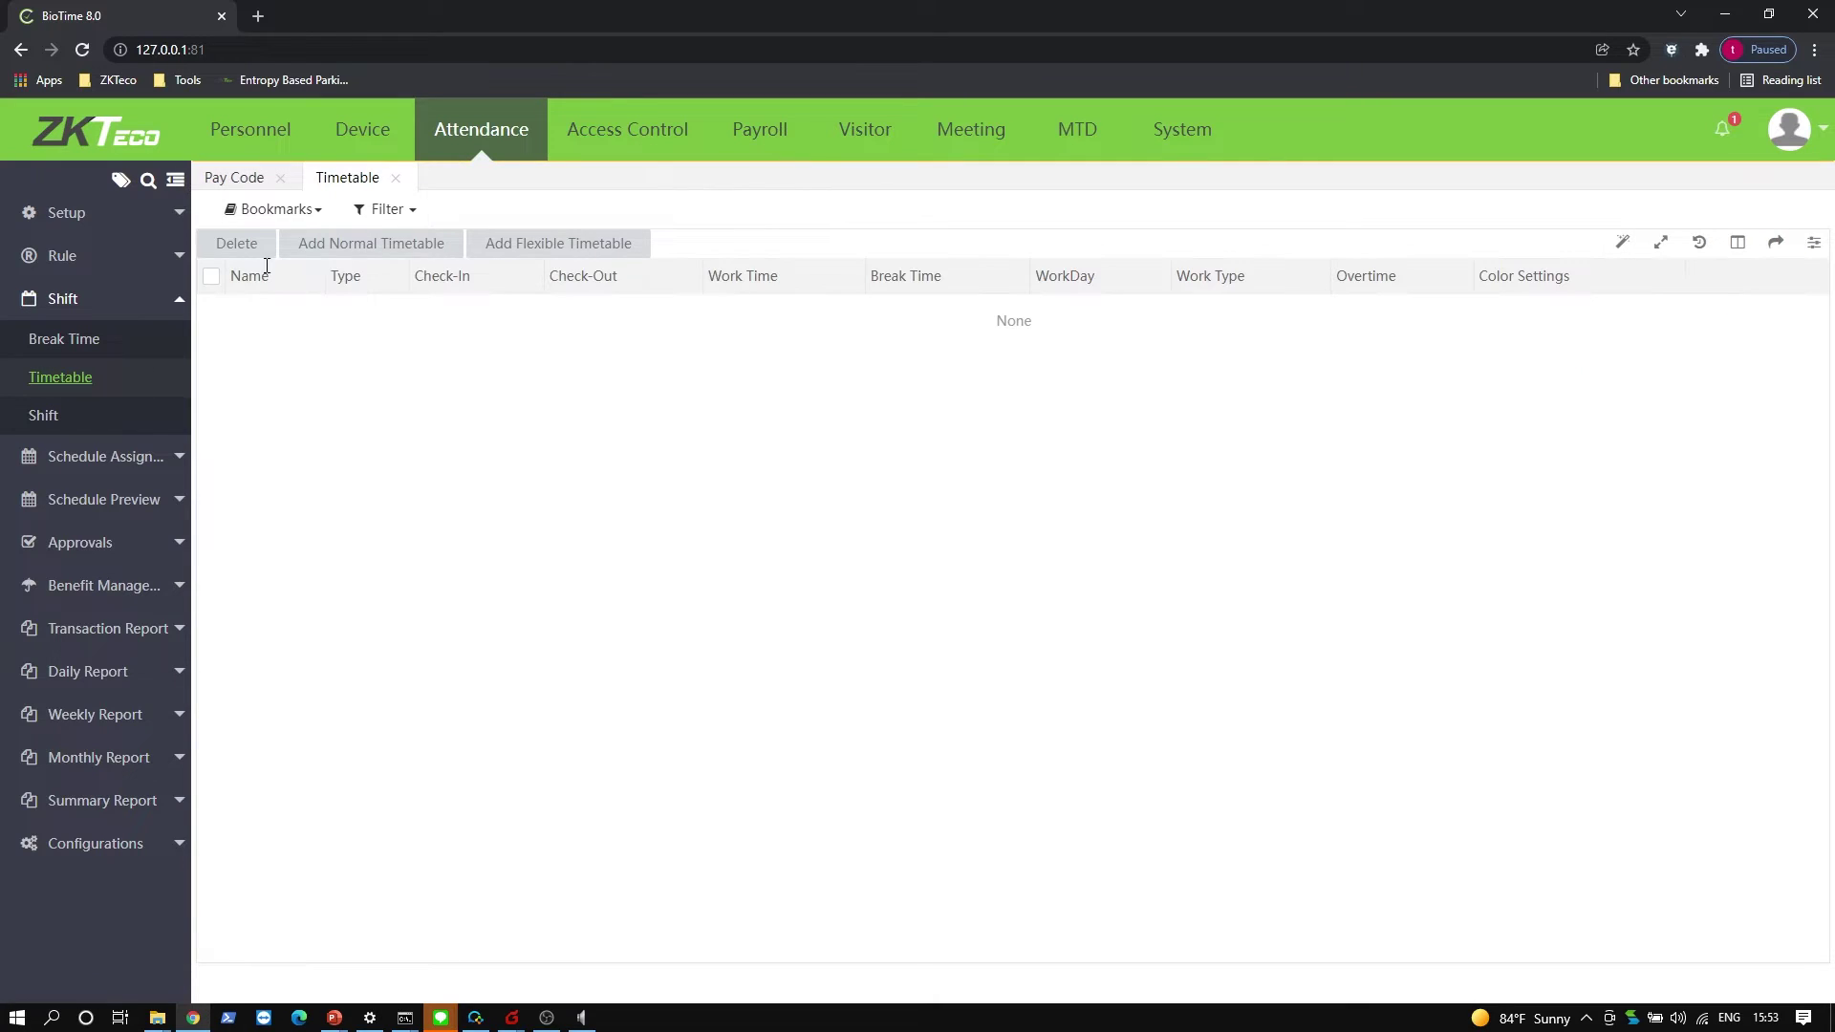
pyautogui.click(325, 245)
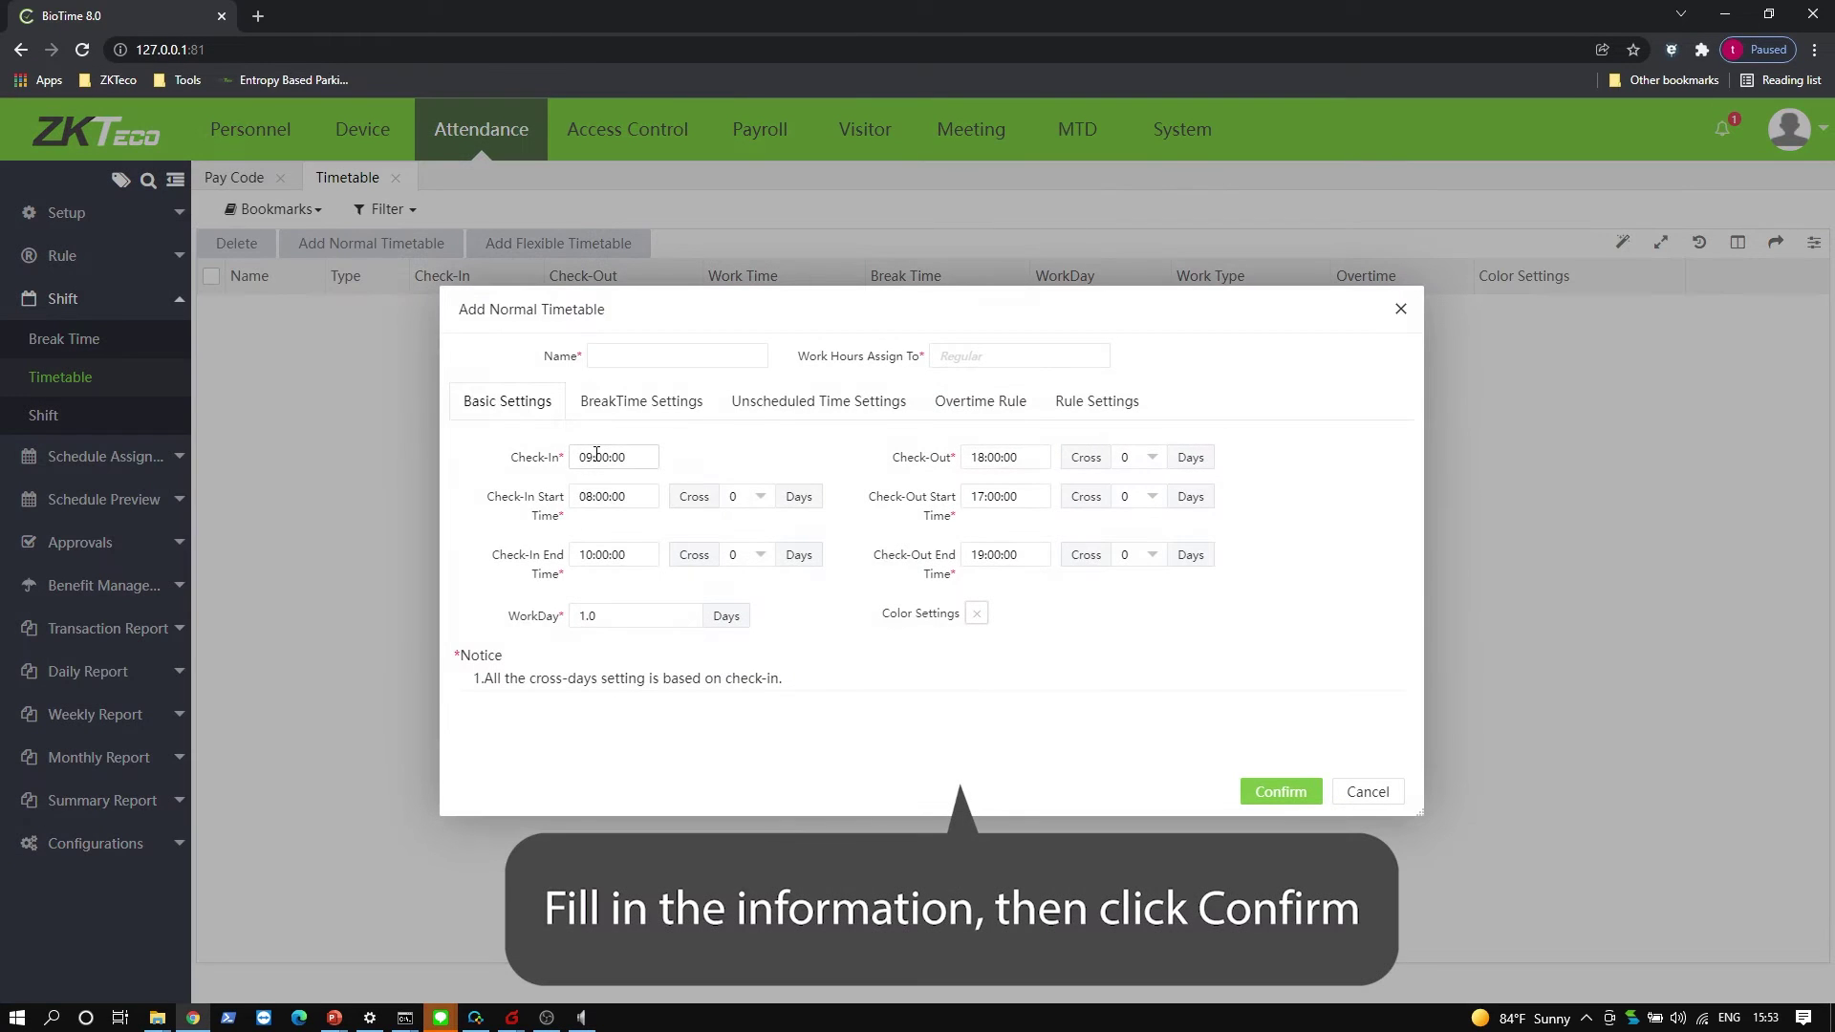
pyautogui.click(597, 455)
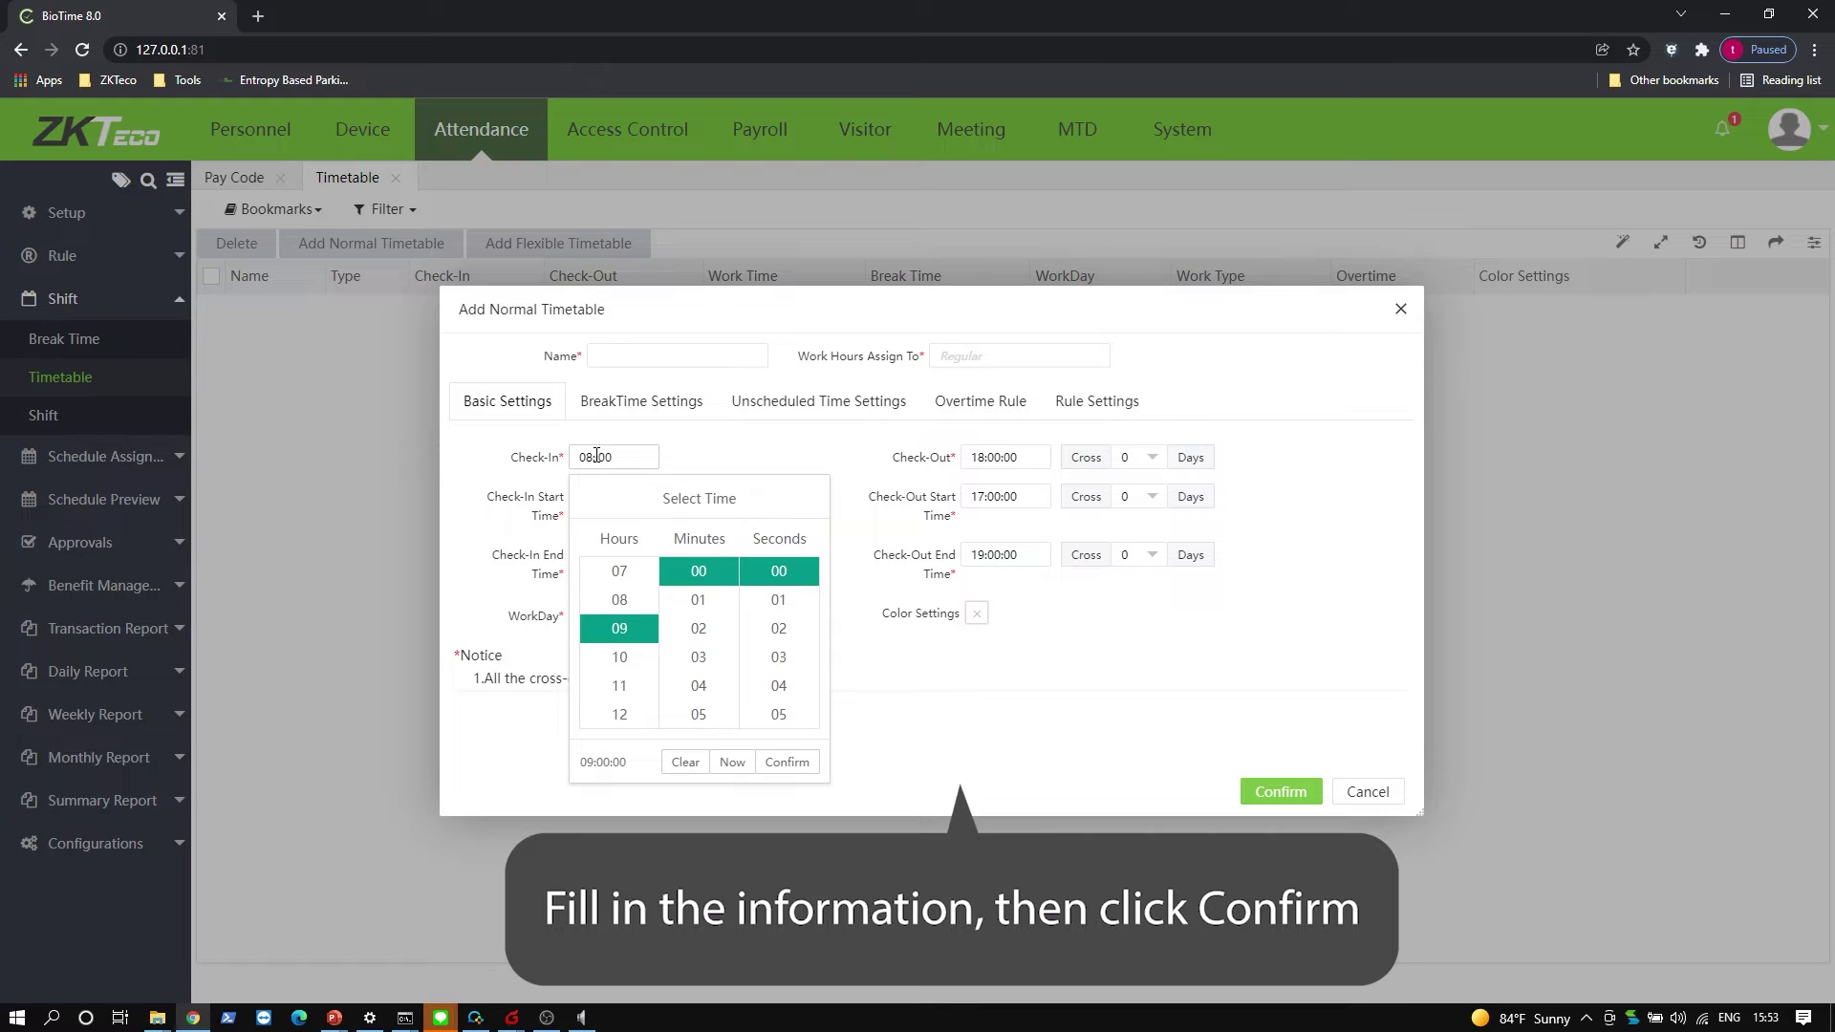
pyautogui.click(592, 494)
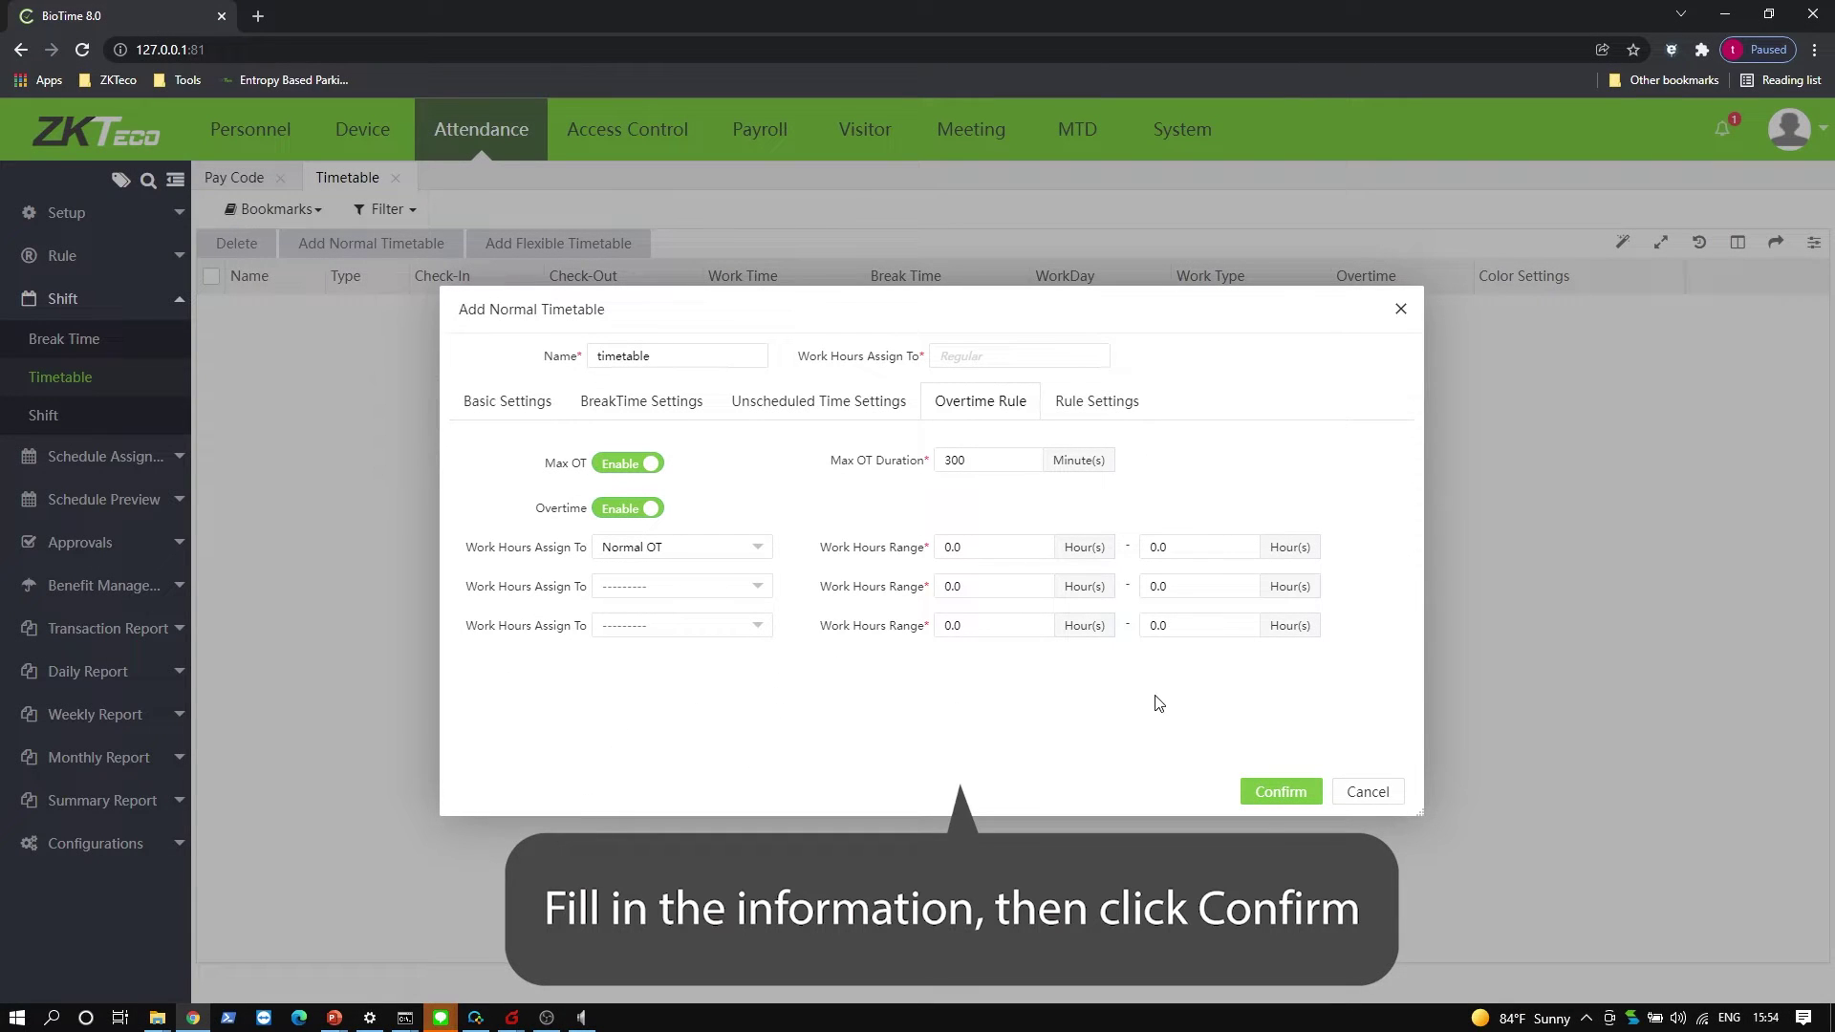
pyautogui.click(1253, 784)
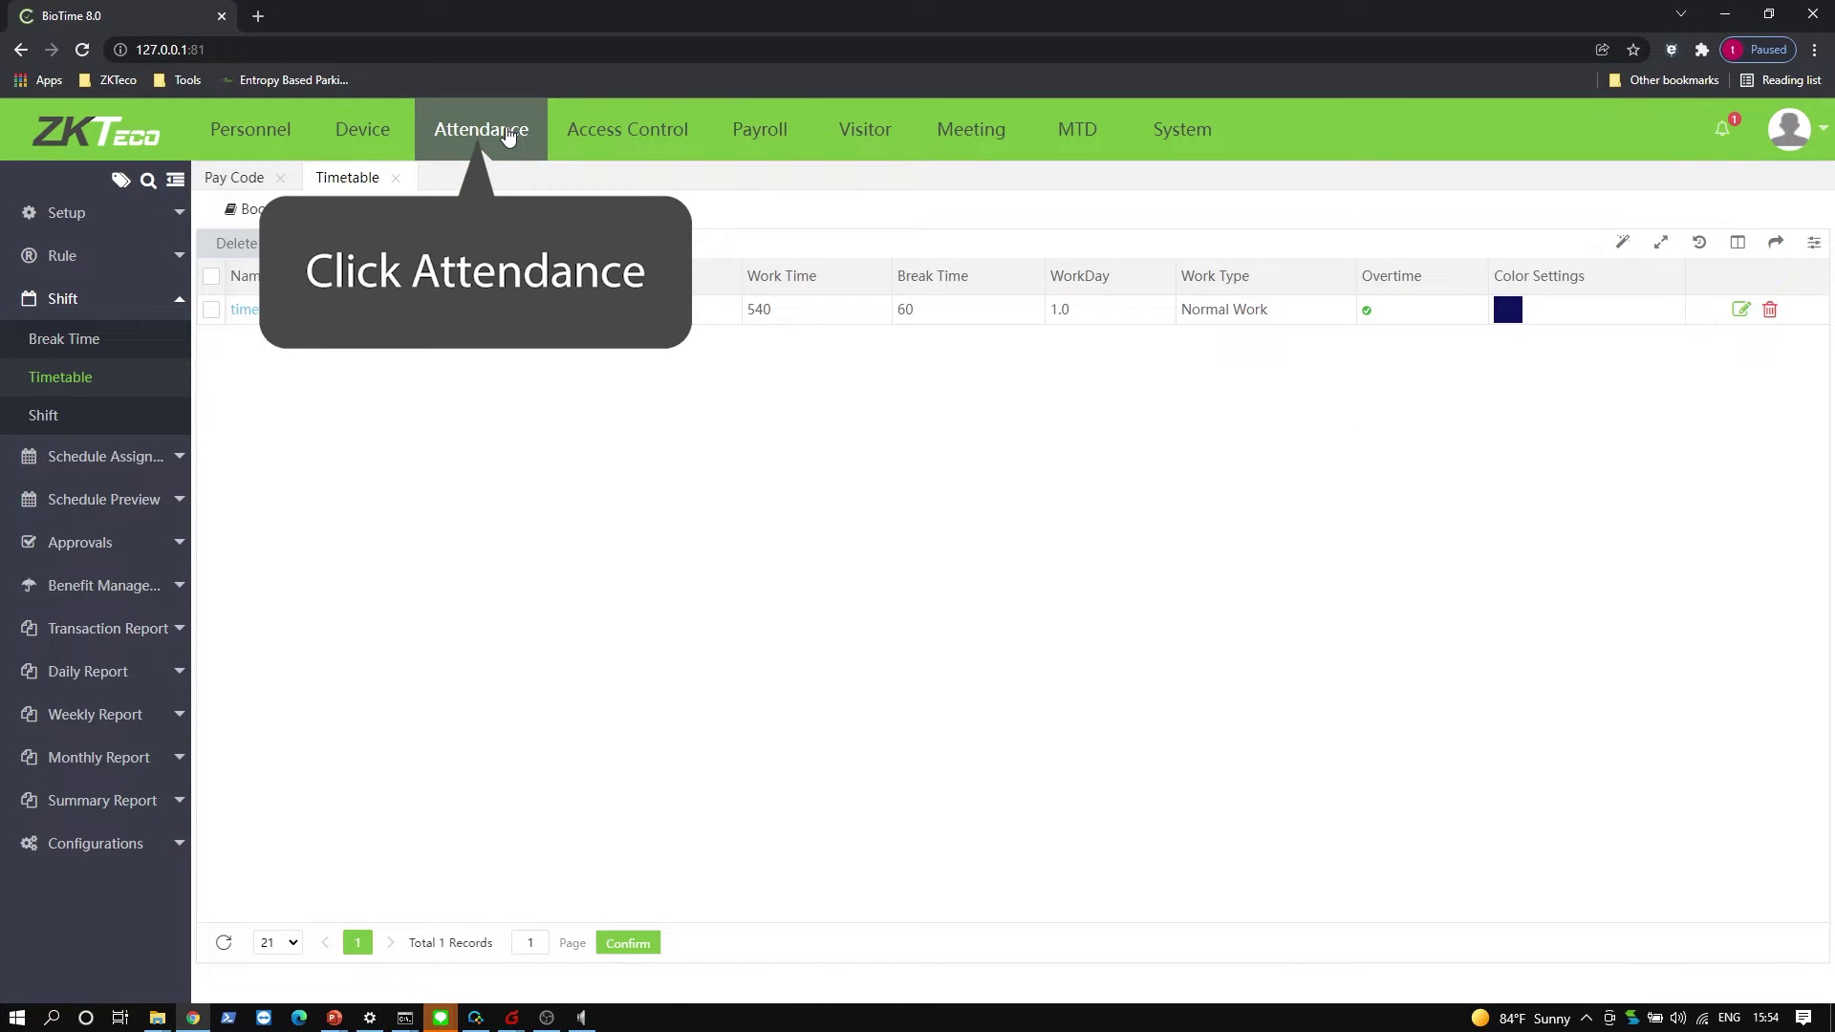
# - Add a weekly shift named Shift with cycle 1, applying the timetable from Monday through Friday
pyautogui.click(508, 134)
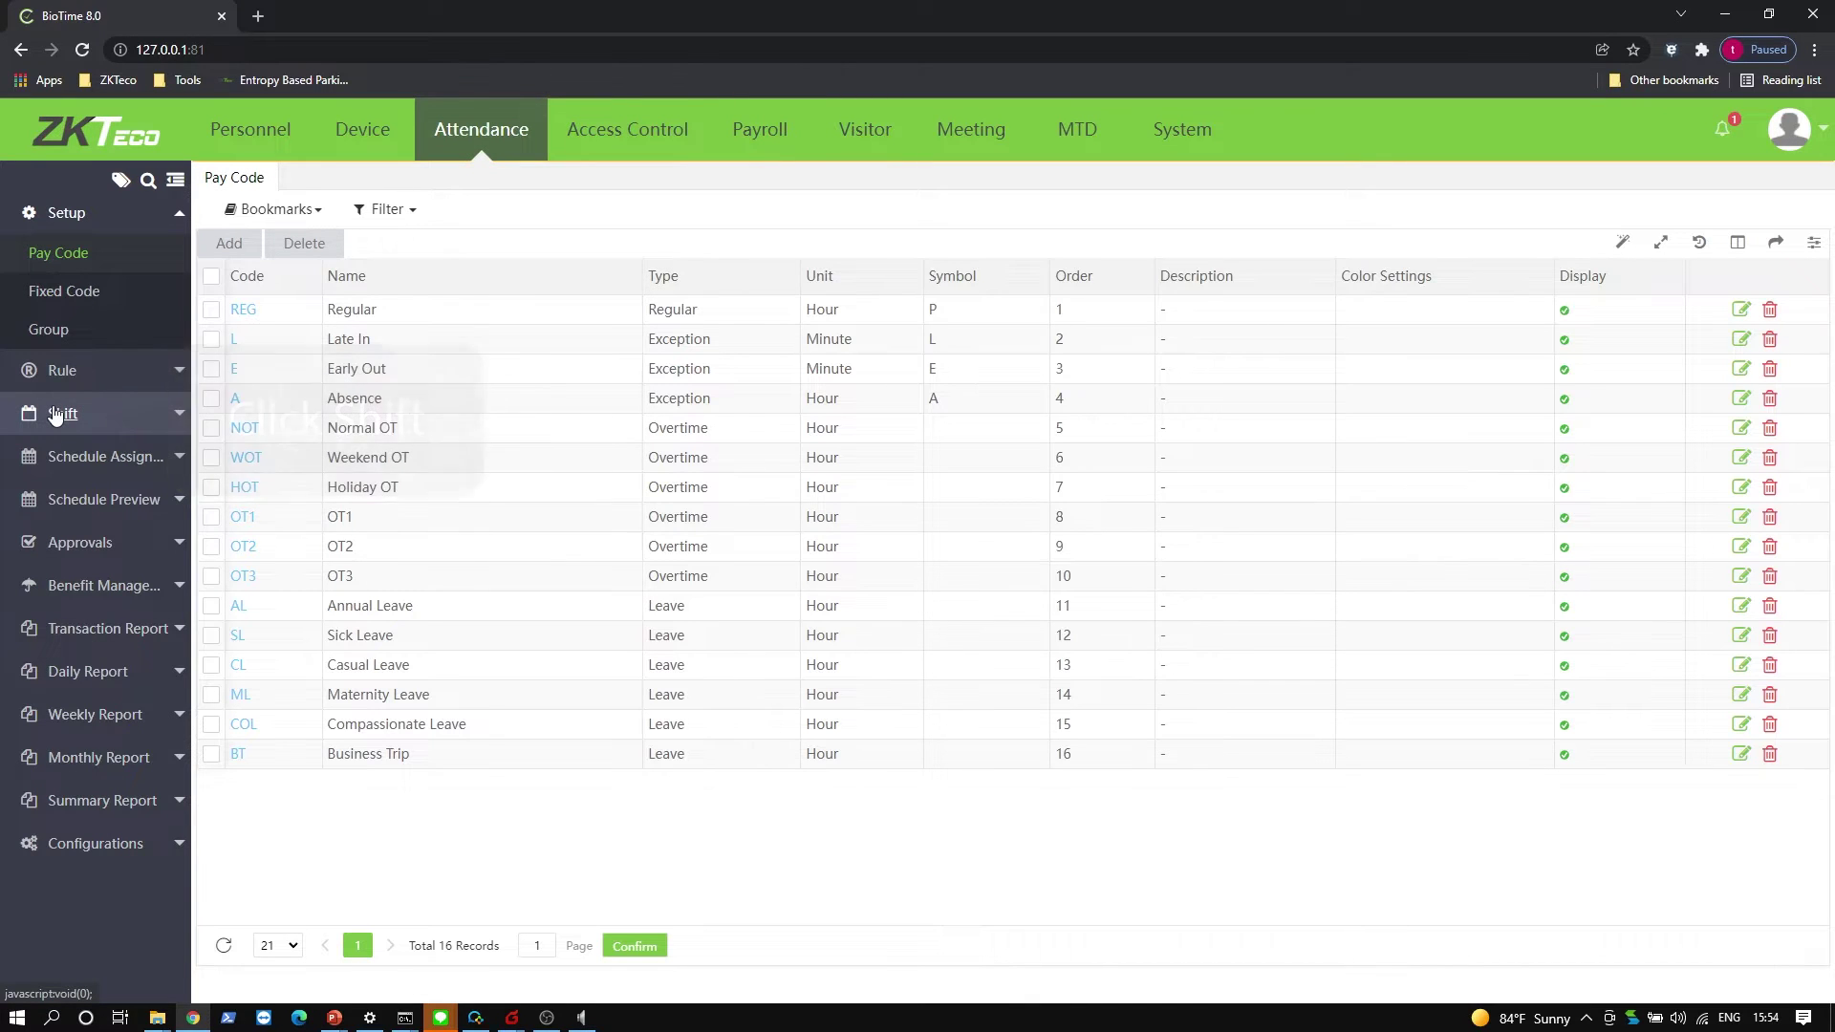
pyautogui.click(55, 412)
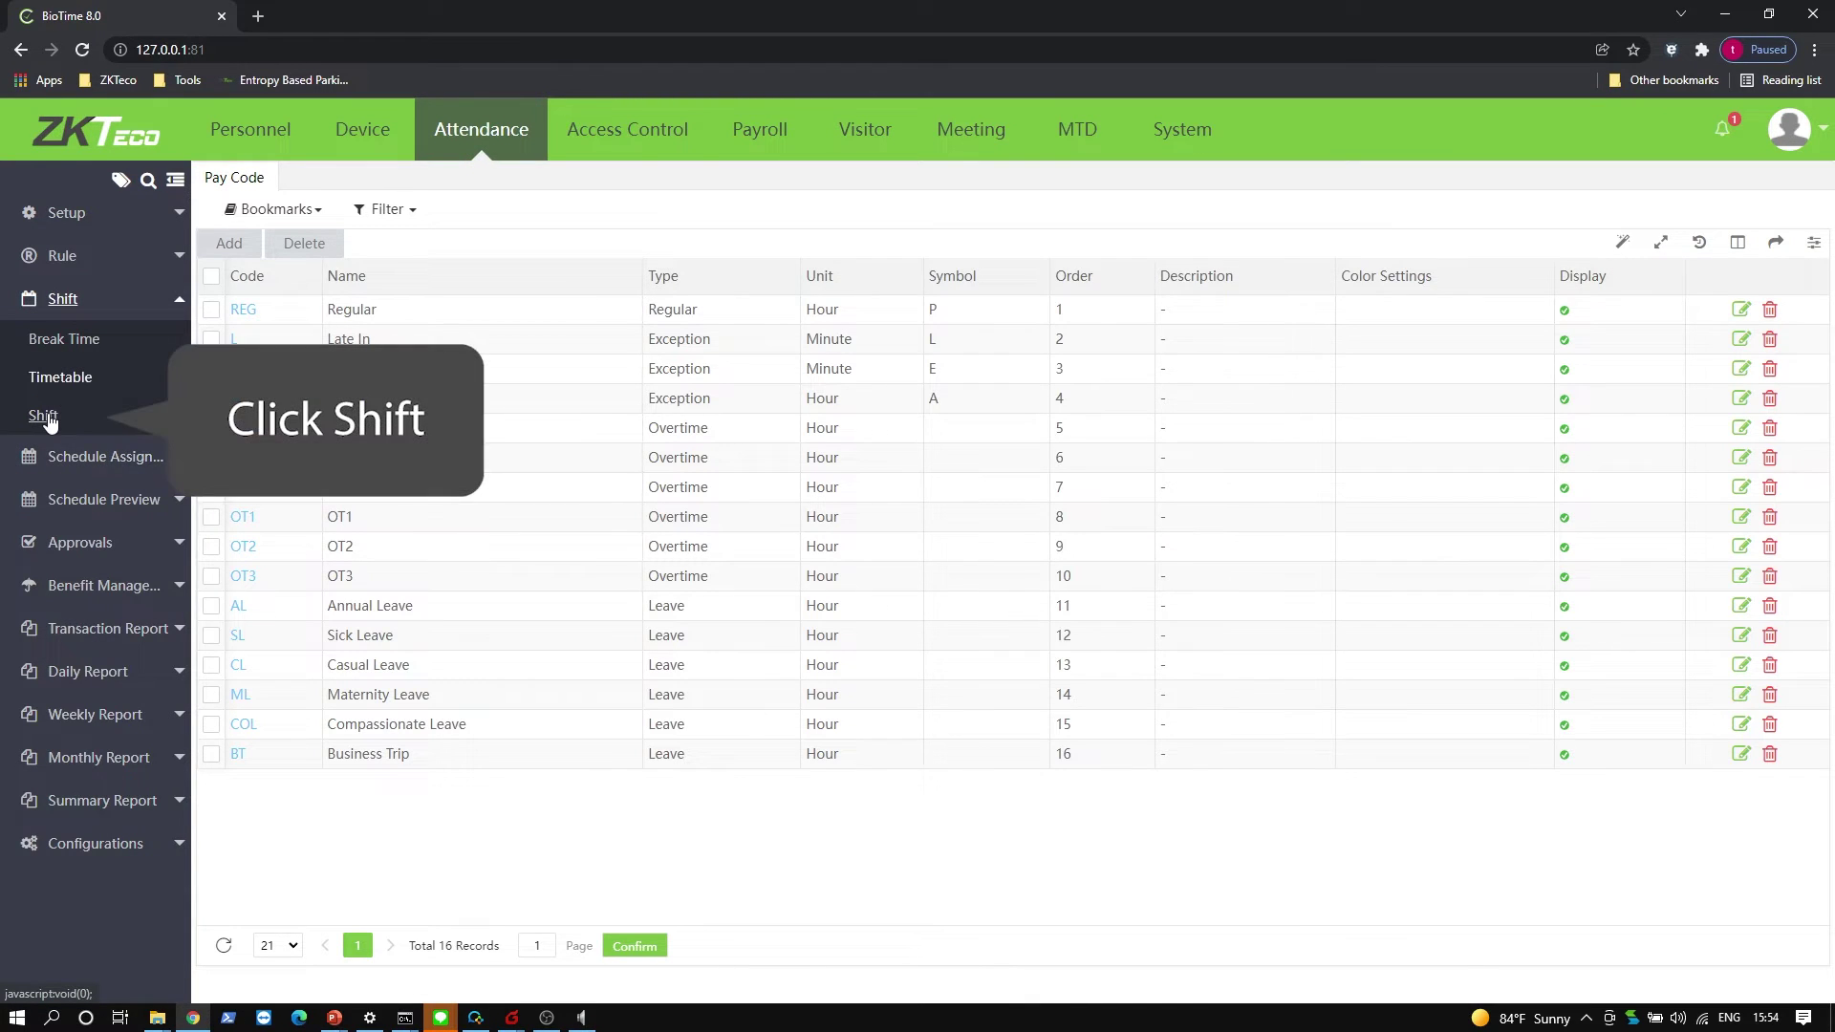
pyautogui.click(45, 416)
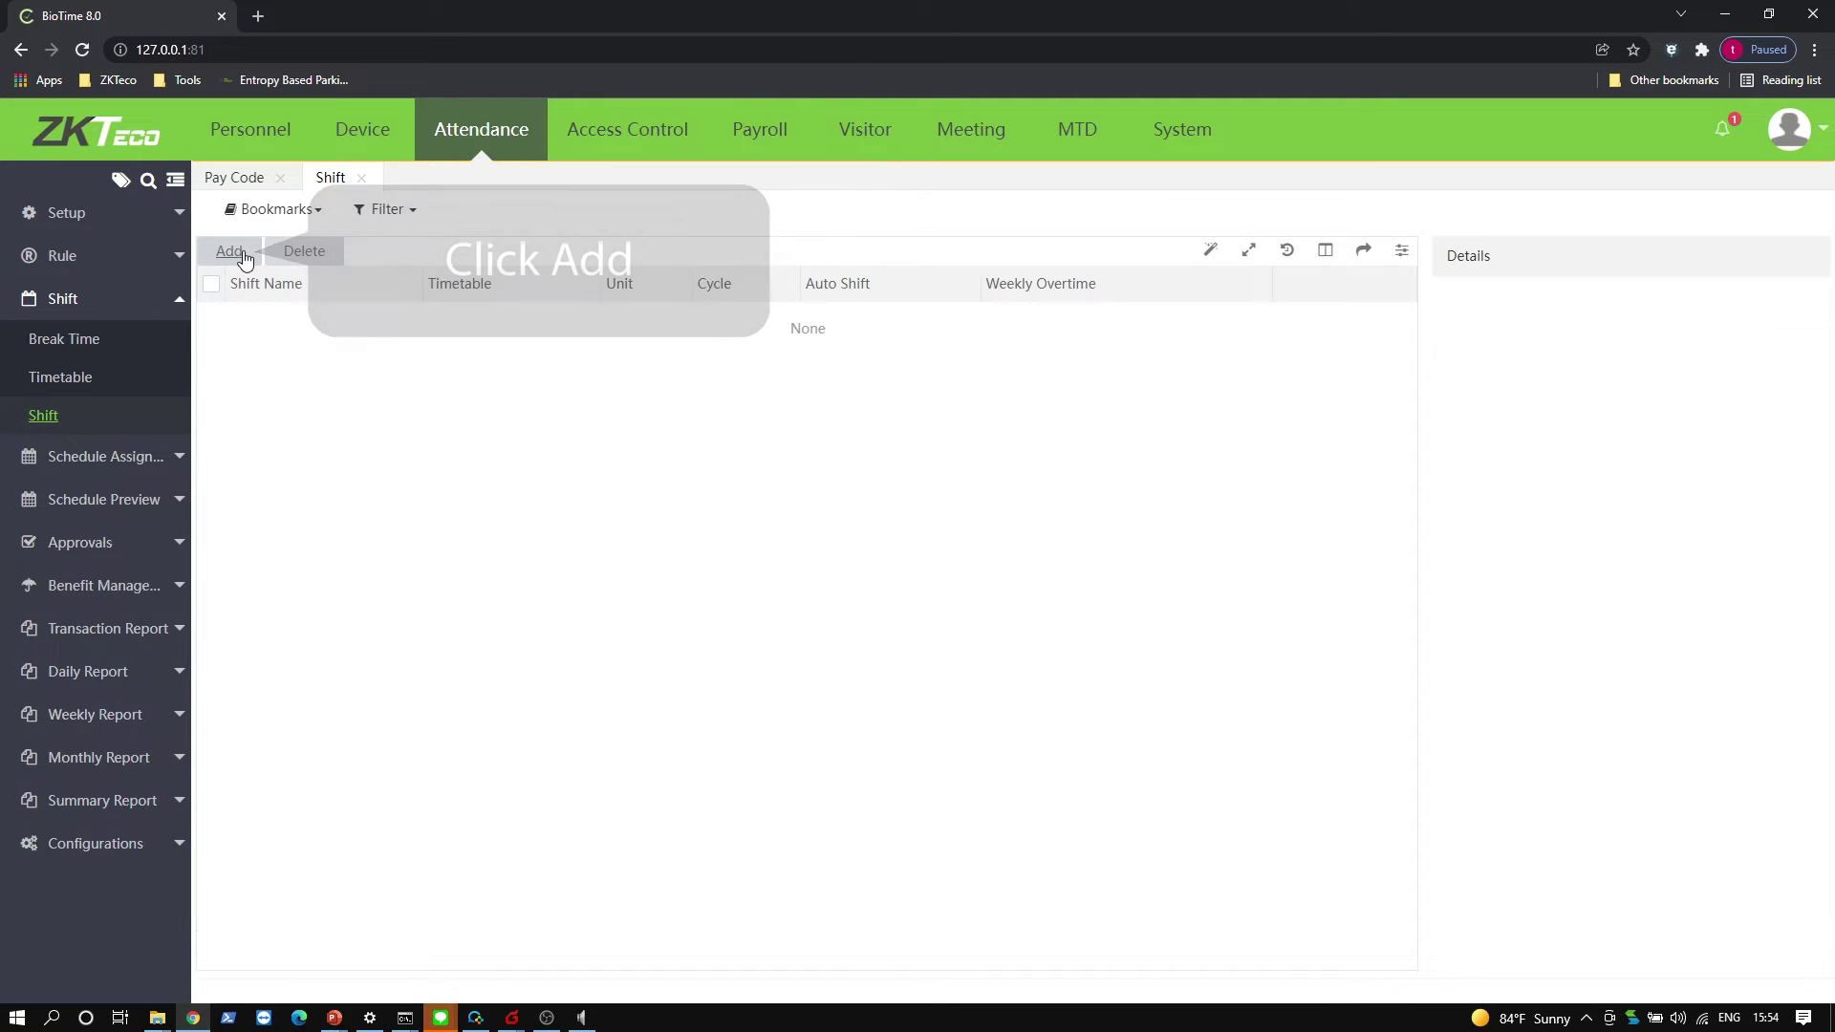
pyautogui.click(238, 255)
pyautogui.click(596, 331)
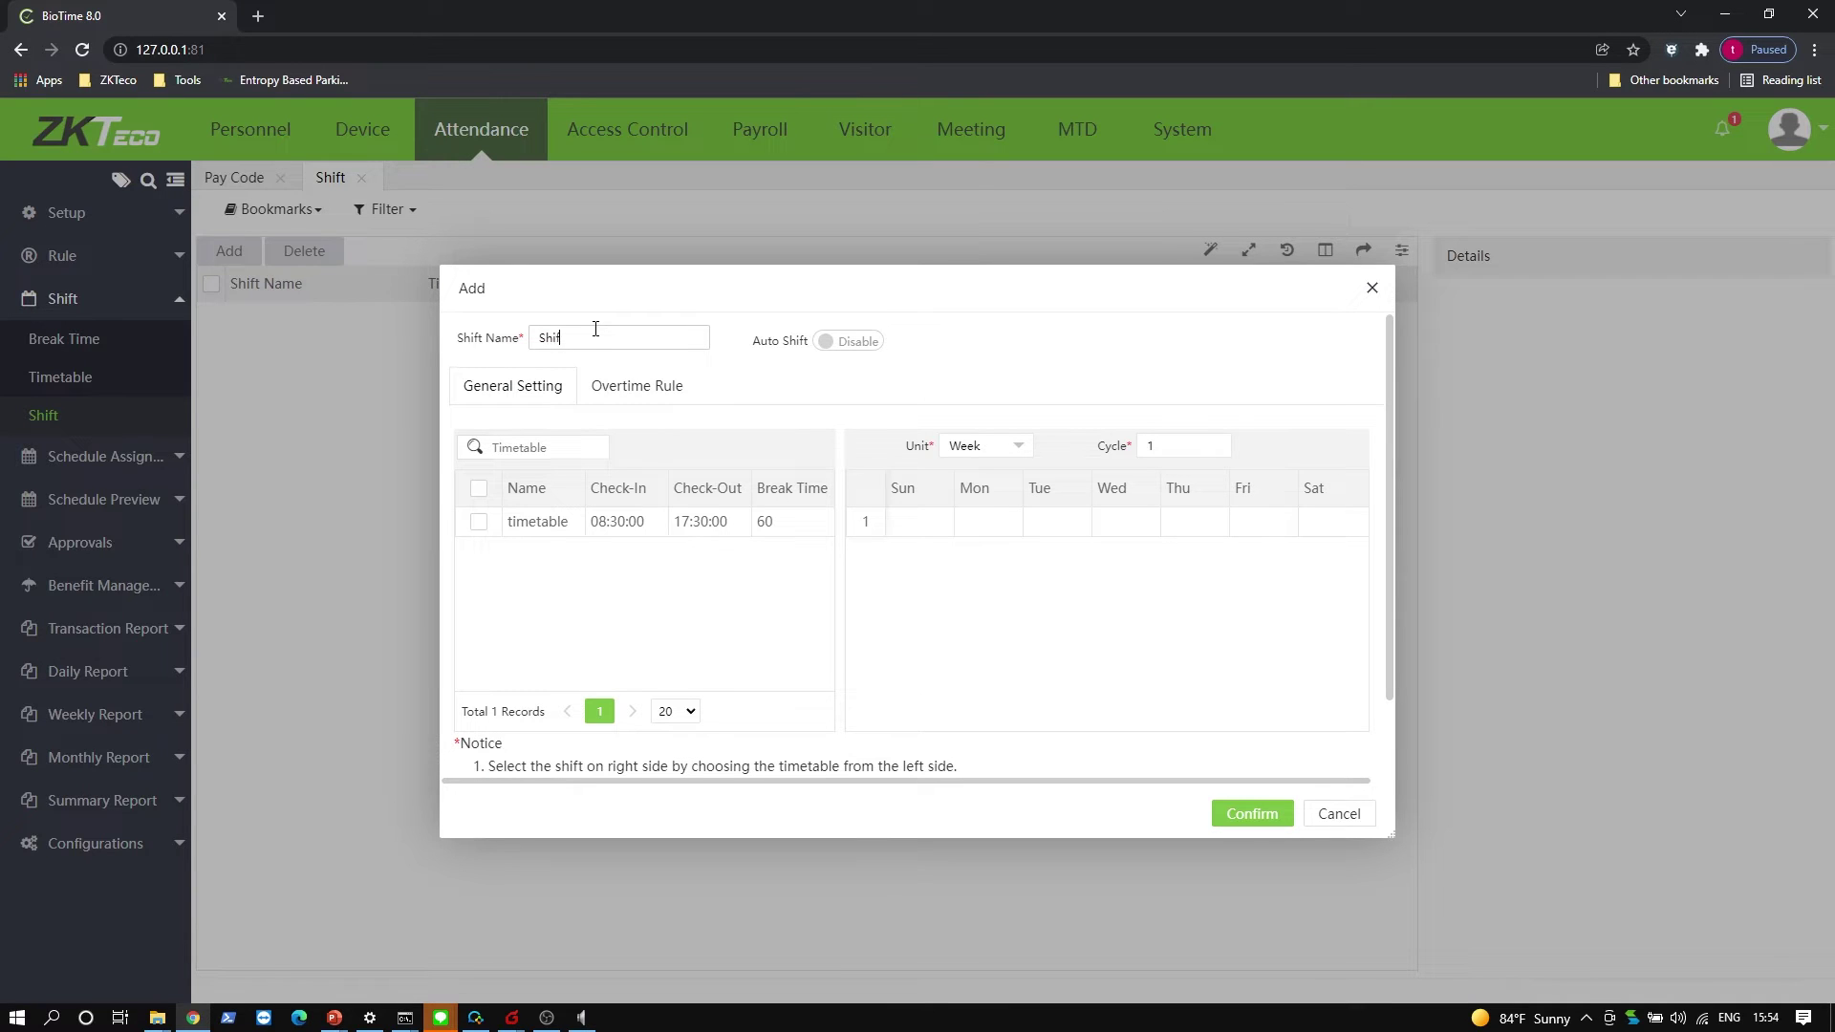
pyautogui.click(480, 524)
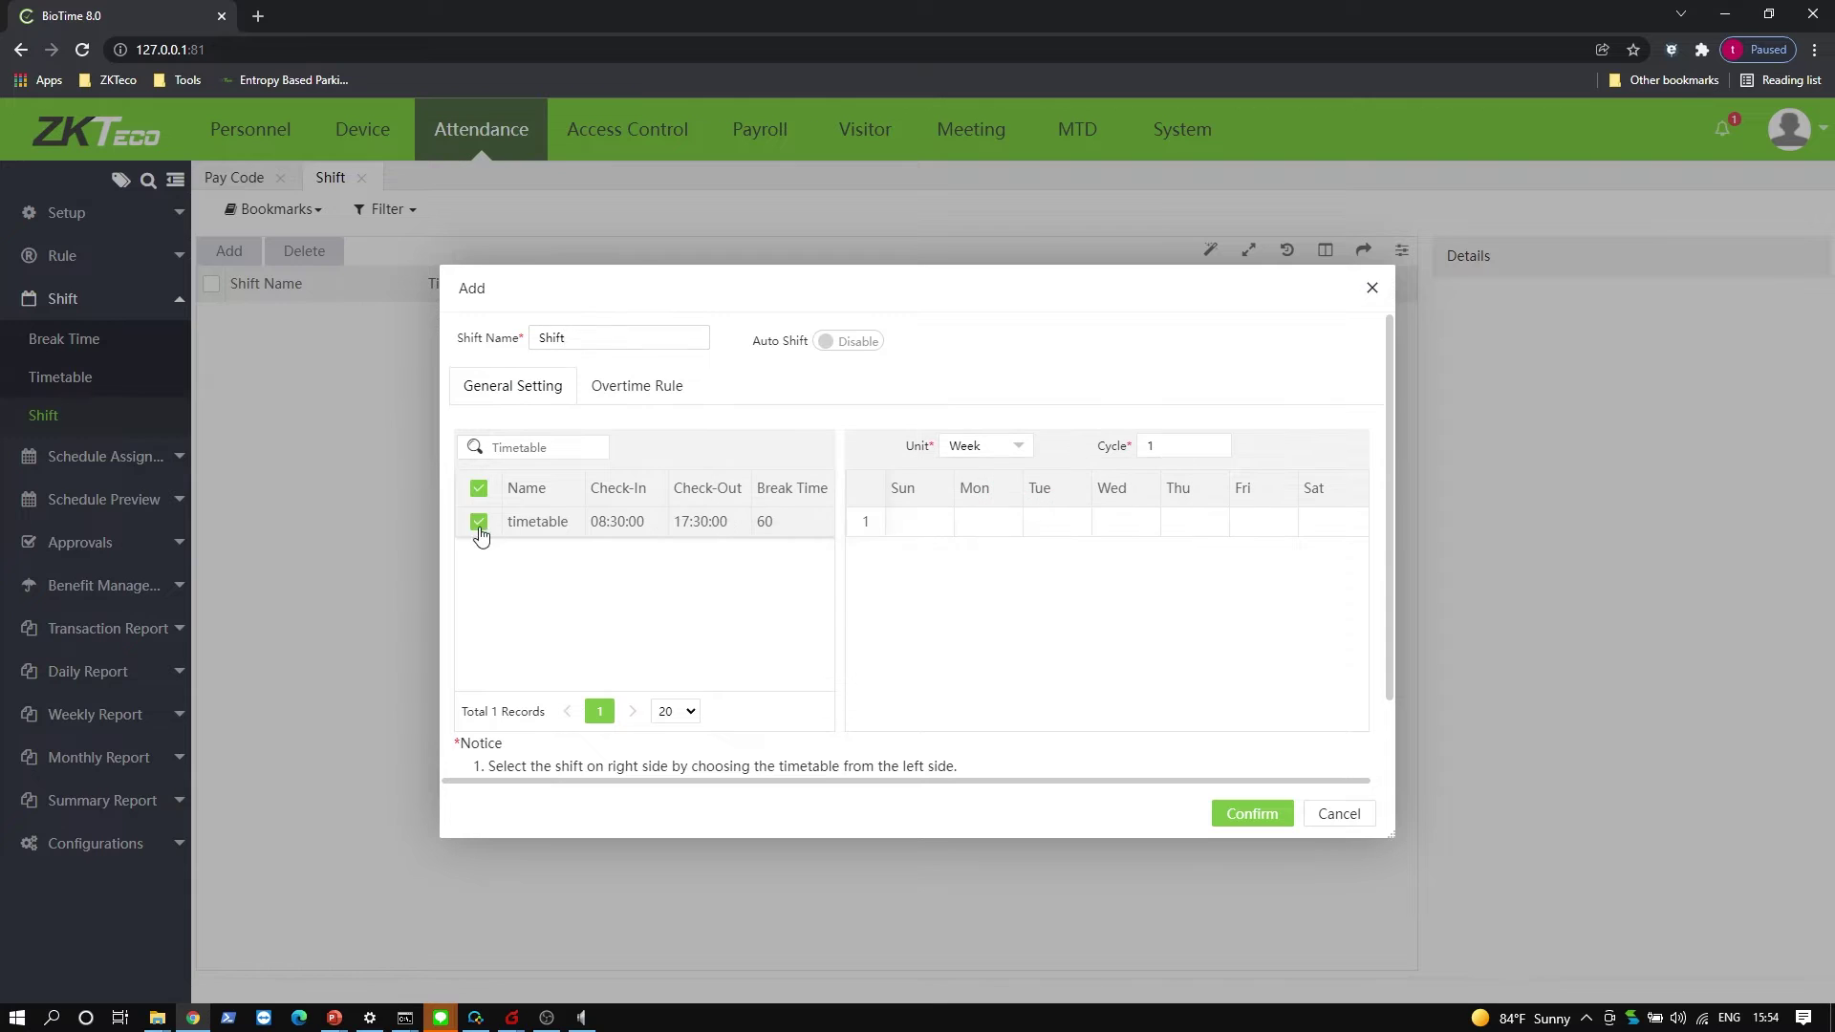
pyautogui.click(994, 519)
pyautogui.click(1261, 523)
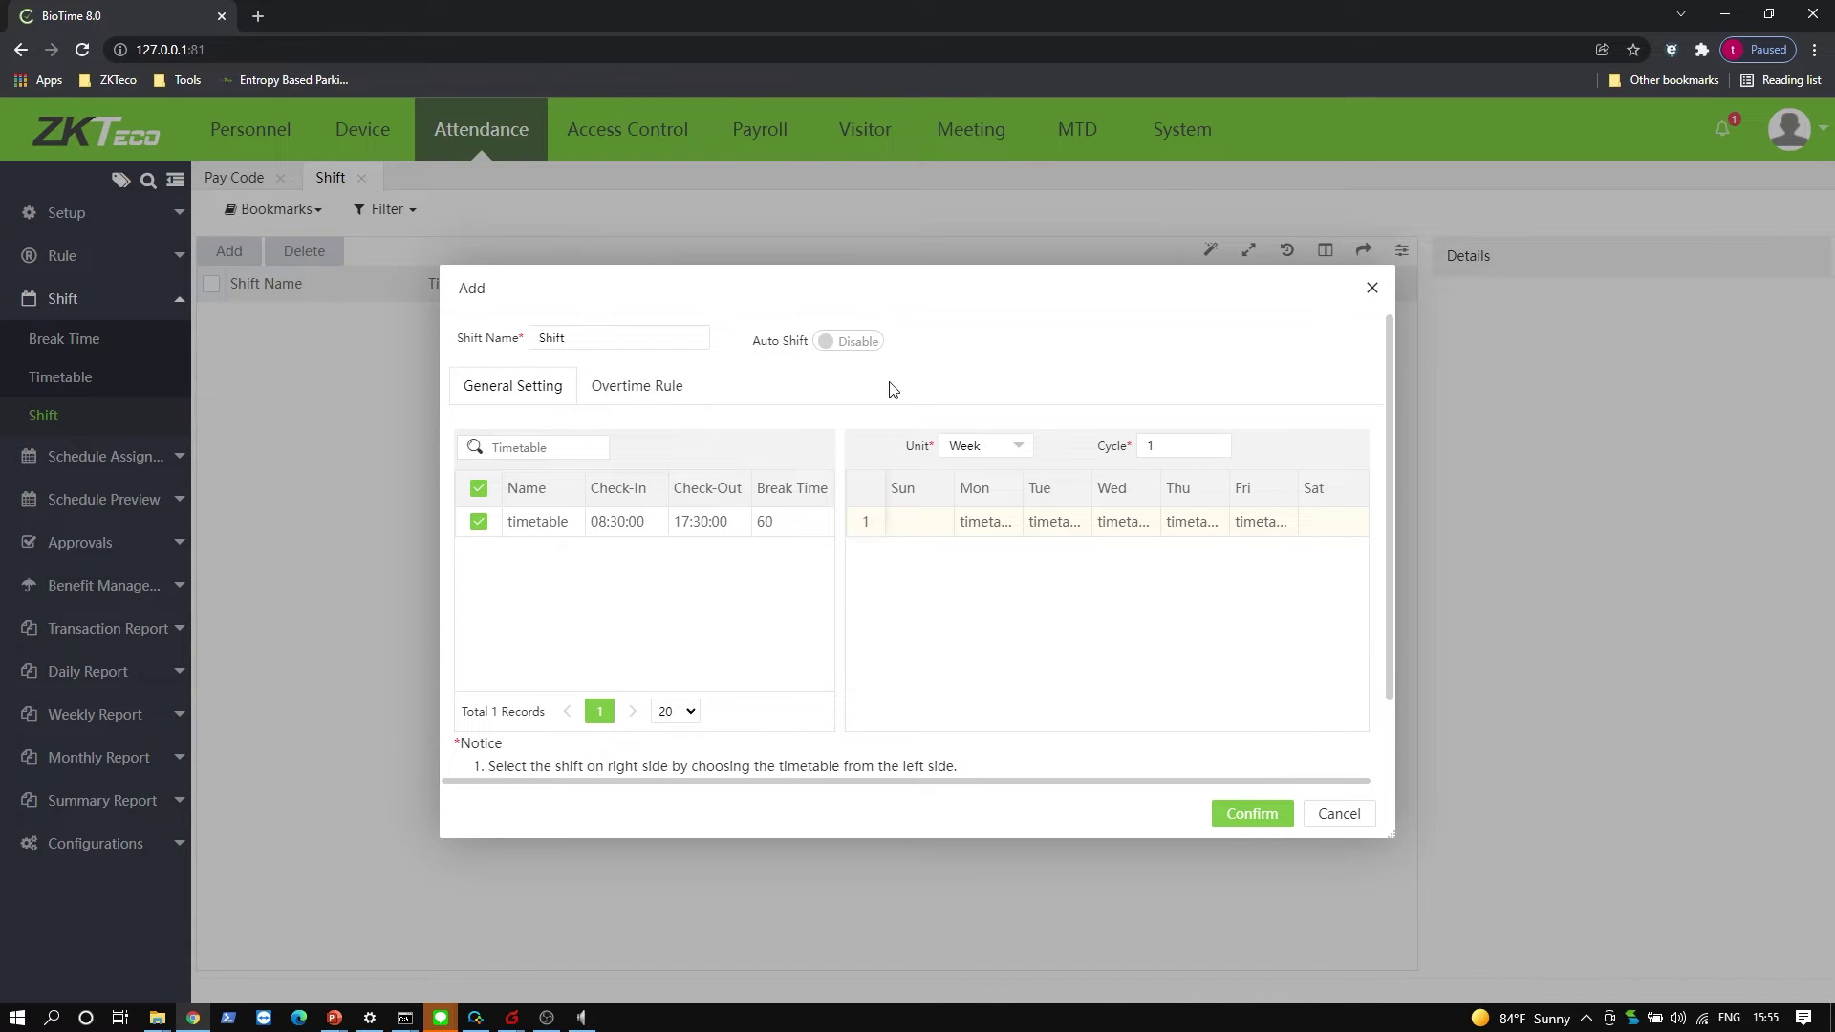
pyautogui.click(1250, 815)
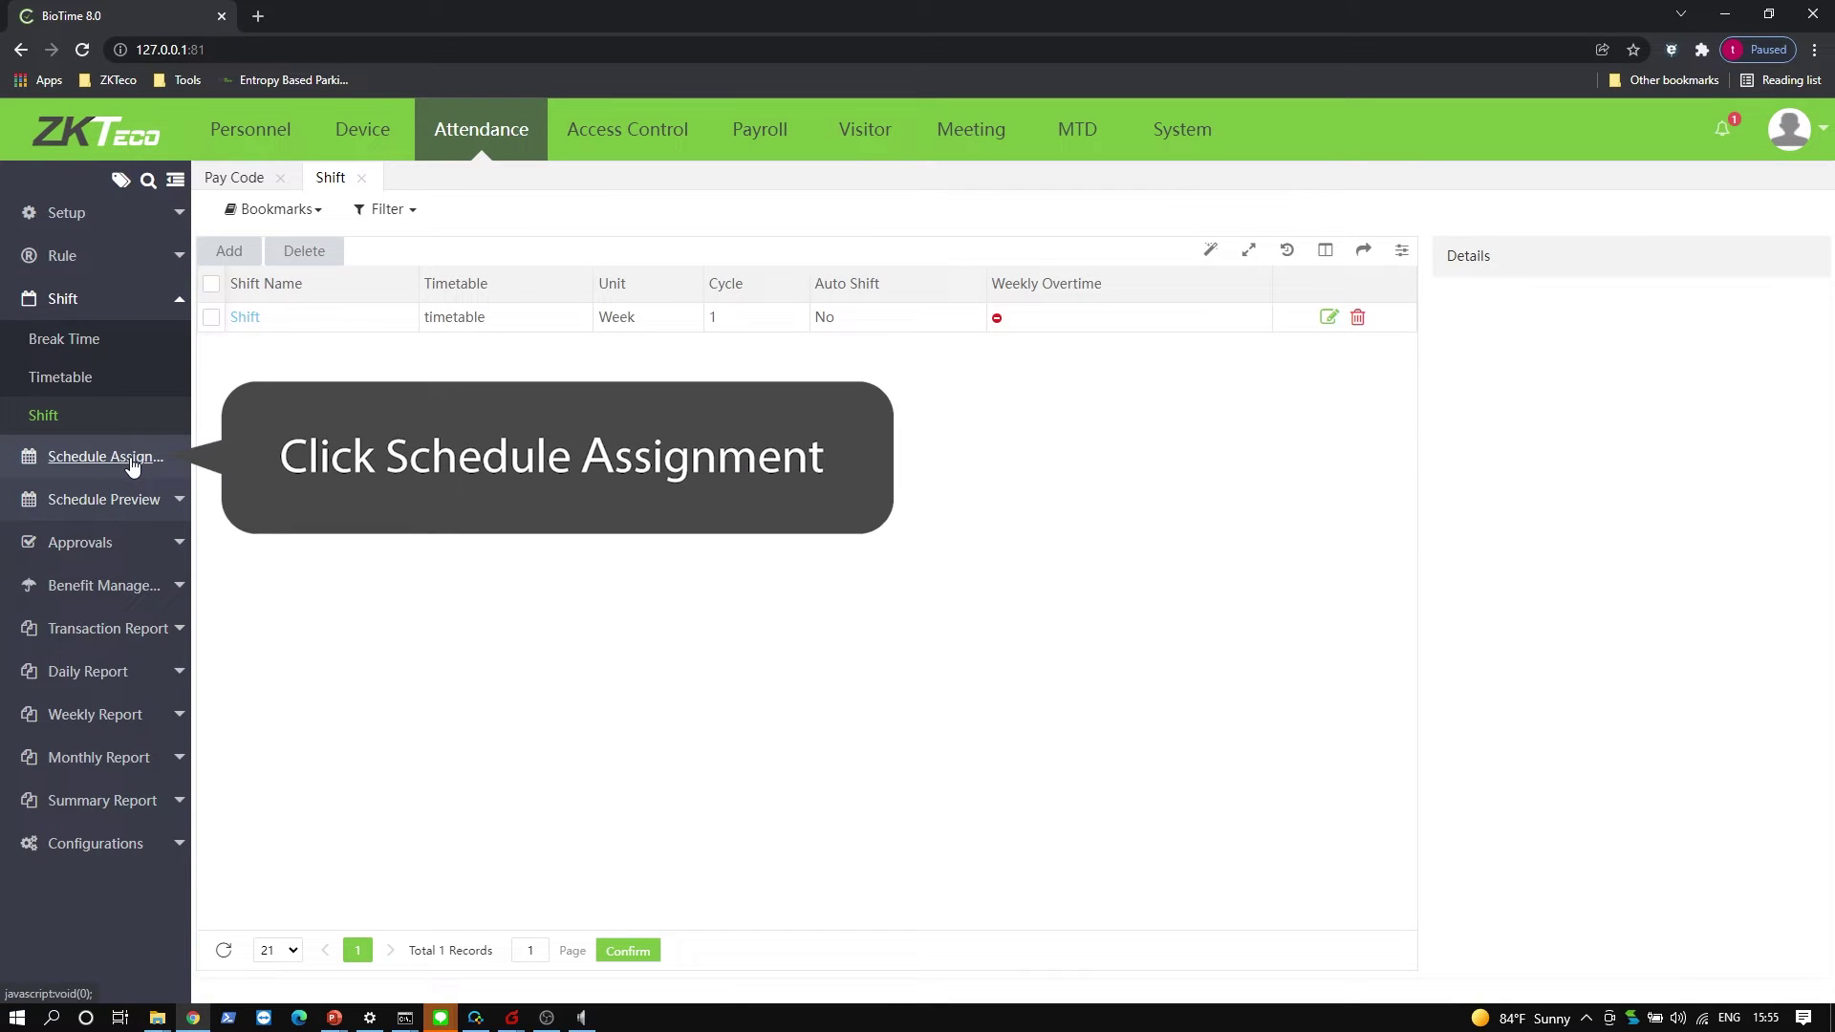
# - Add a department schedule assigning Shift to Department1, sale1 and technical support from 2021-12-01 to 2022-12-31
pyautogui.click(133, 459)
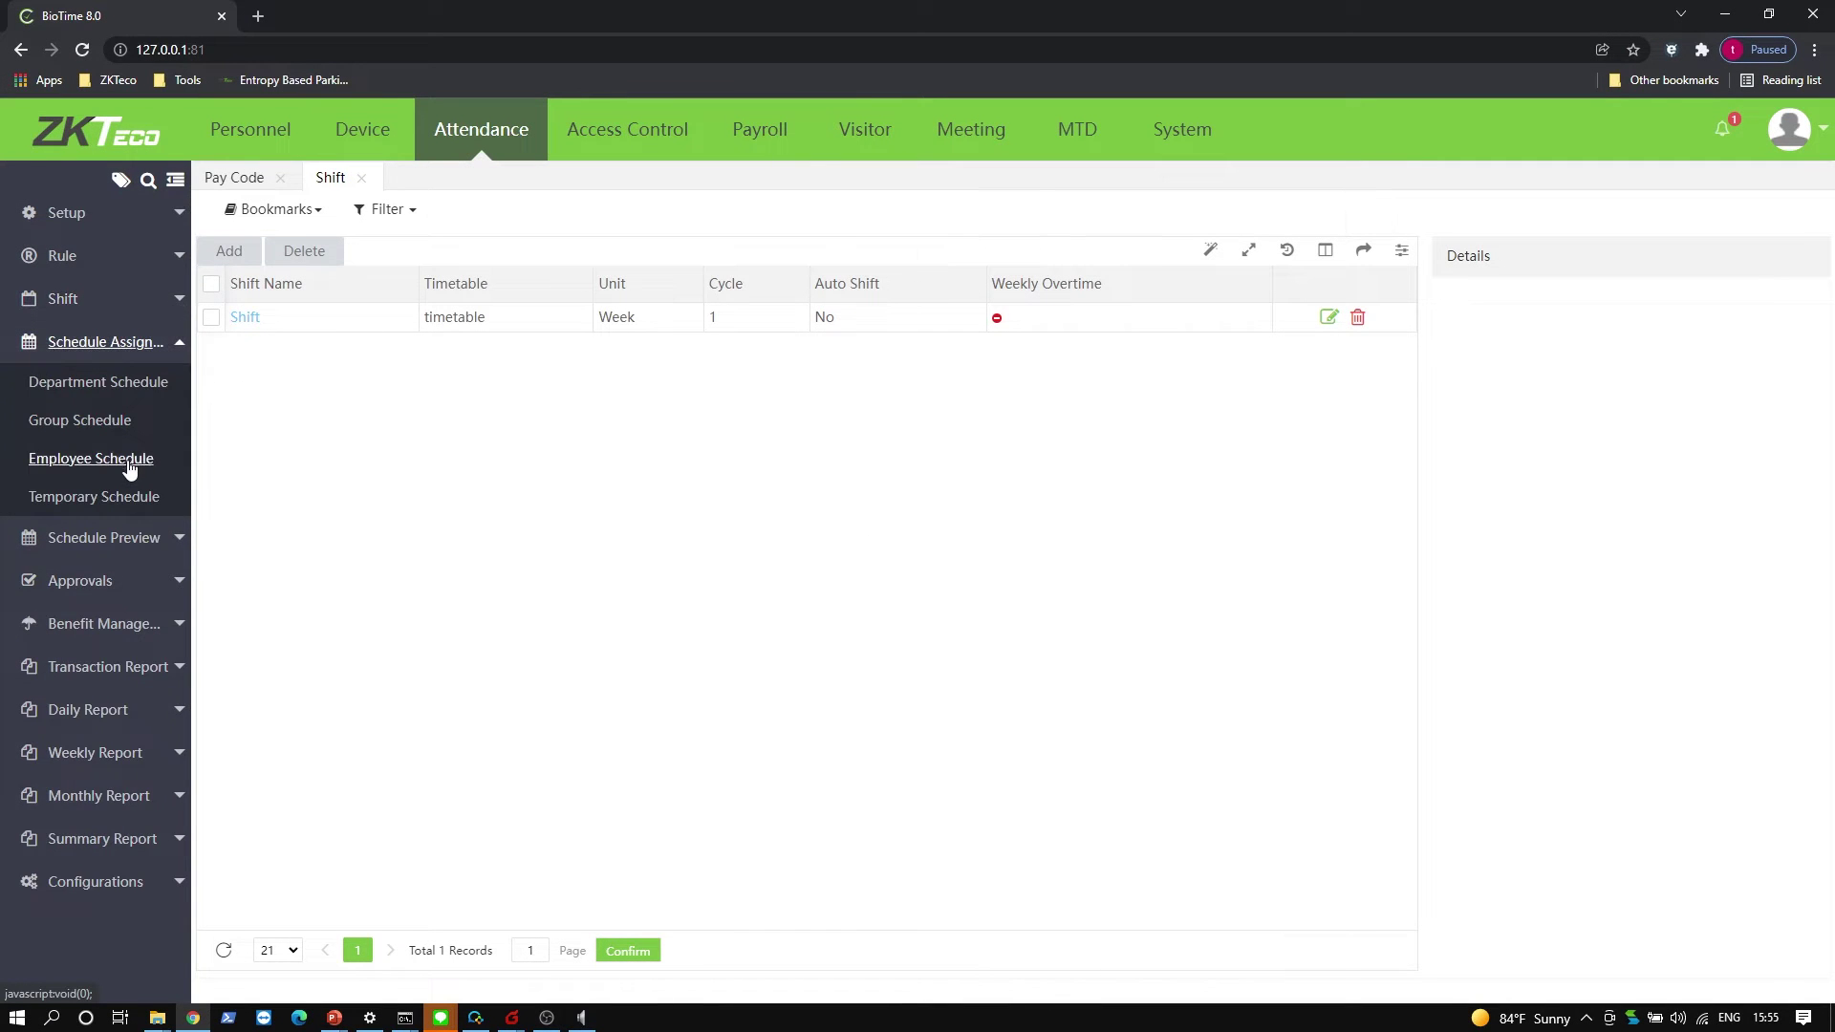
pyautogui.click(116, 383)
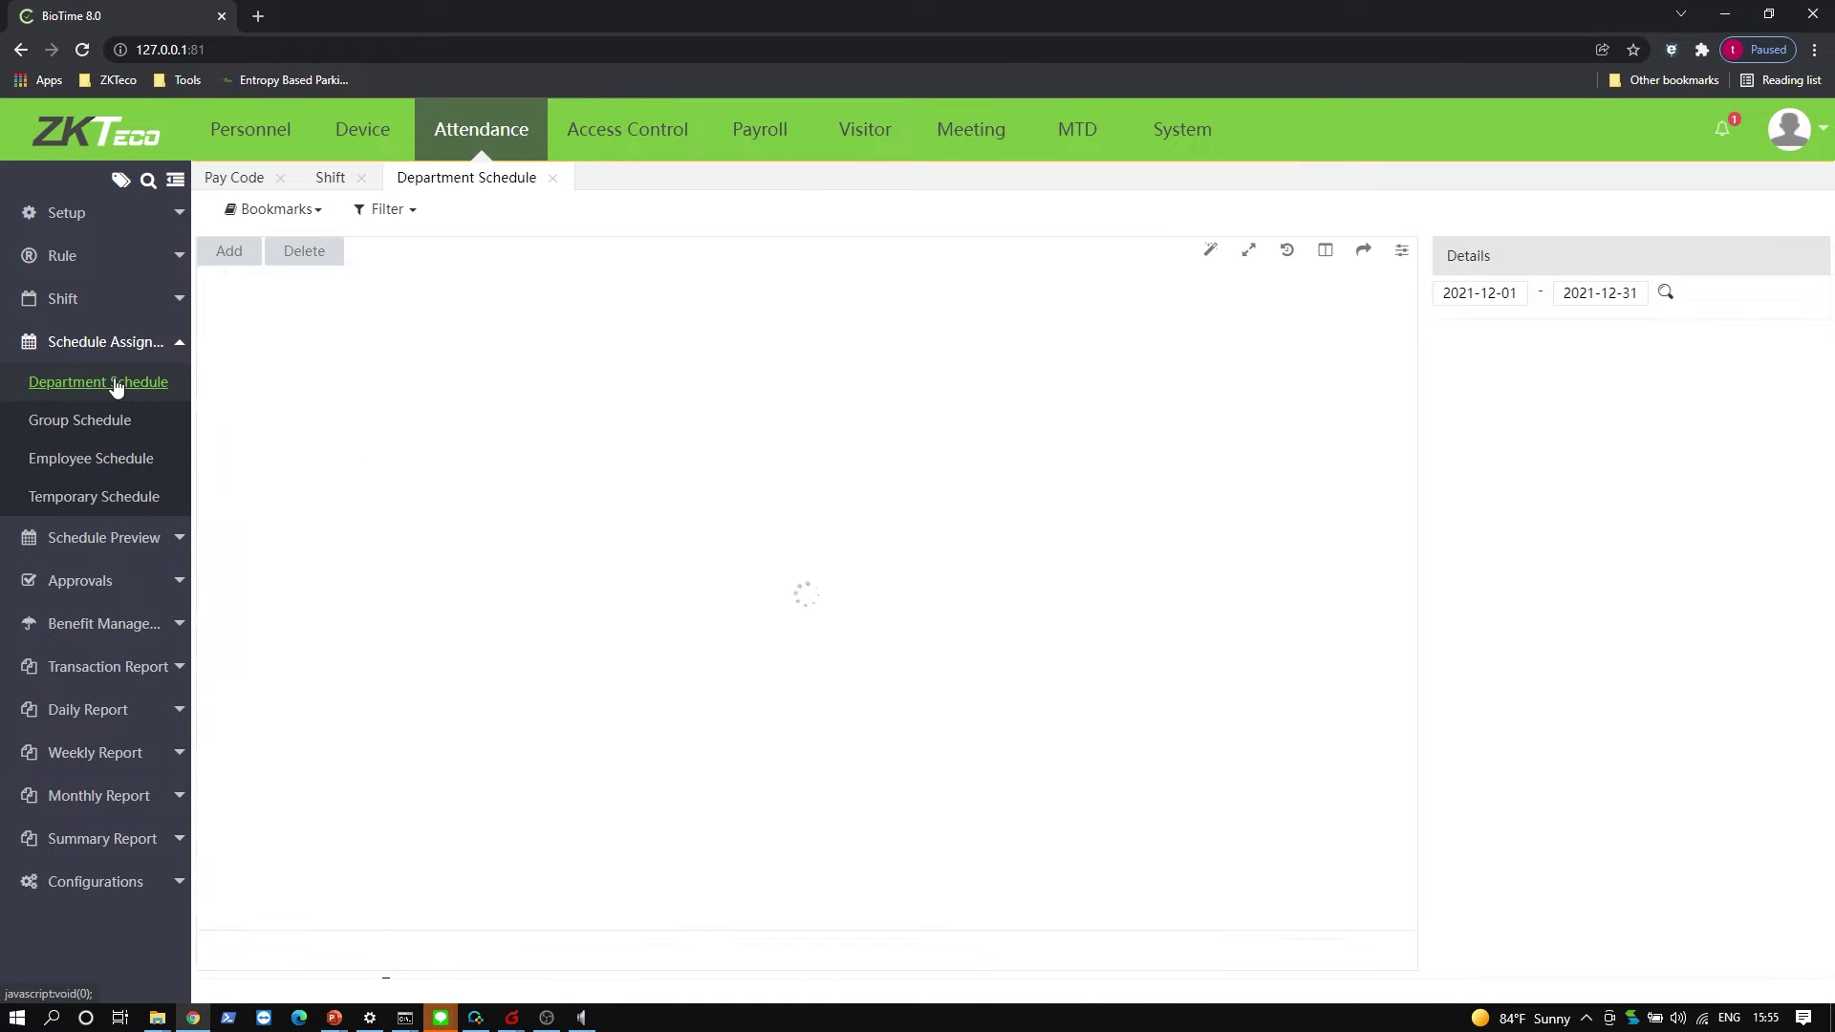
pyautogui.click(243, 254)
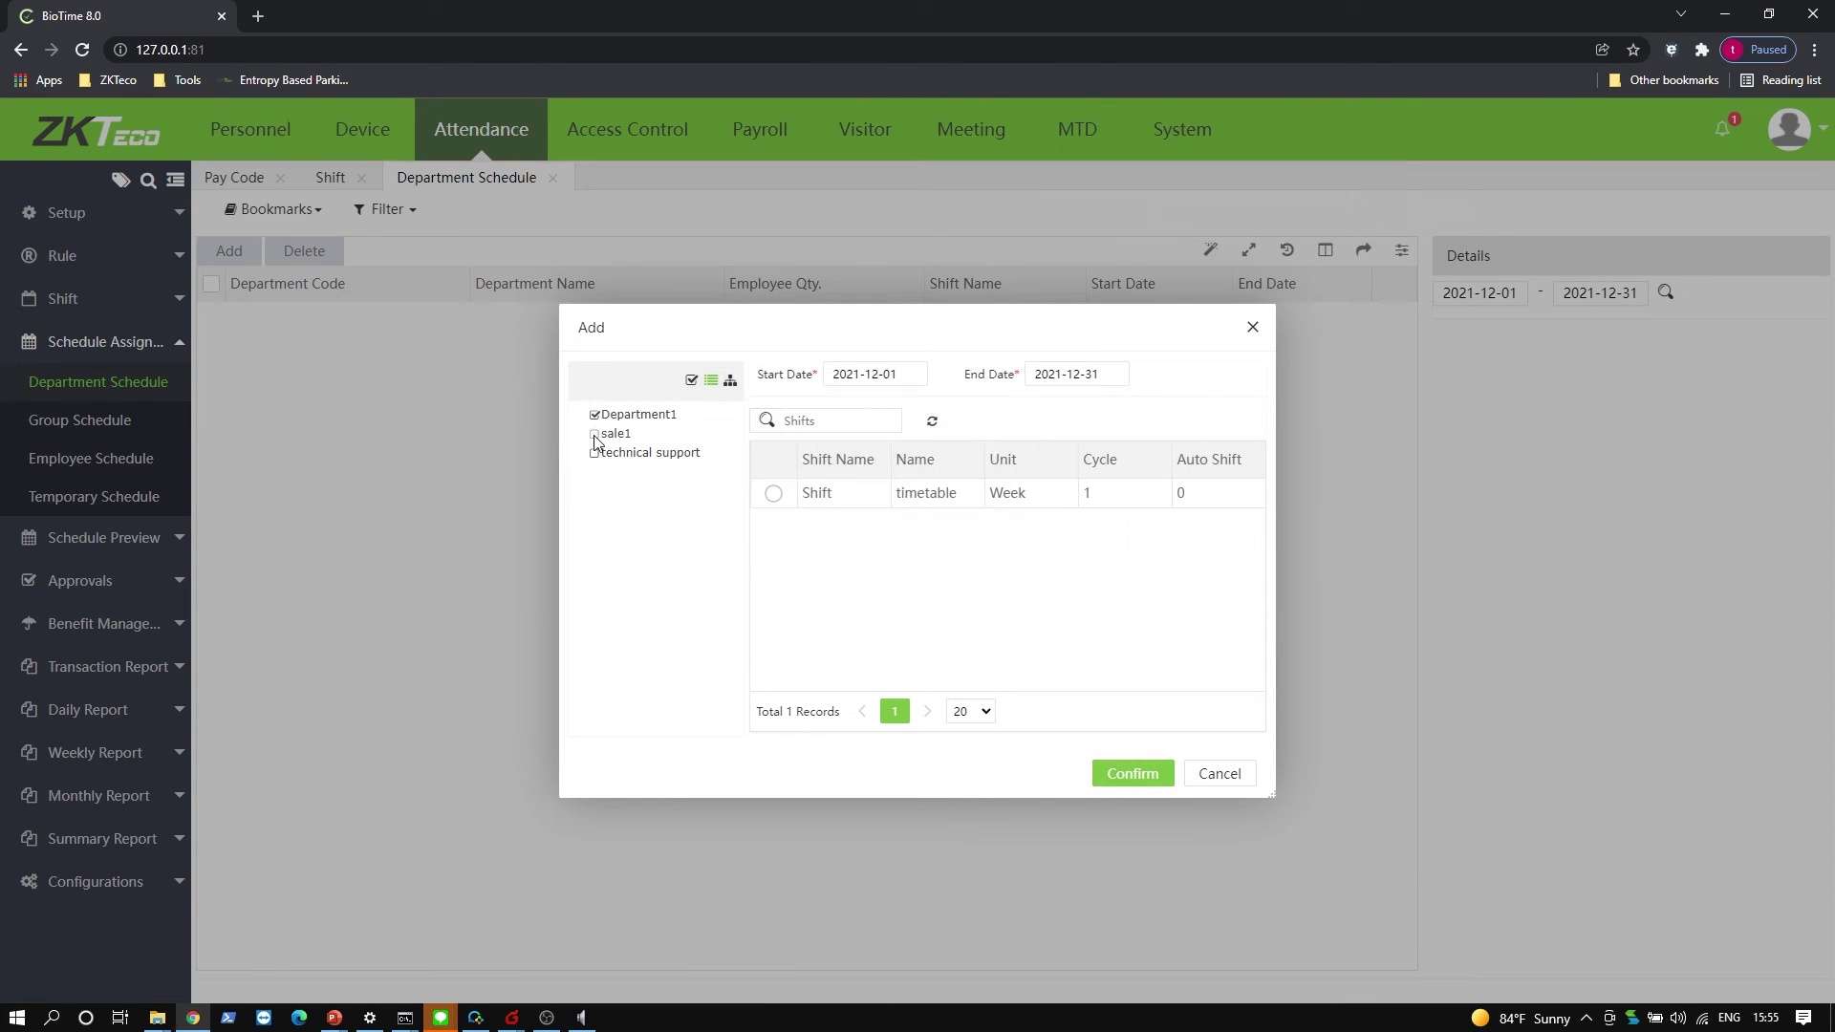
pyautogui.click(877, 376)
pyautogui.click(1106, 377)
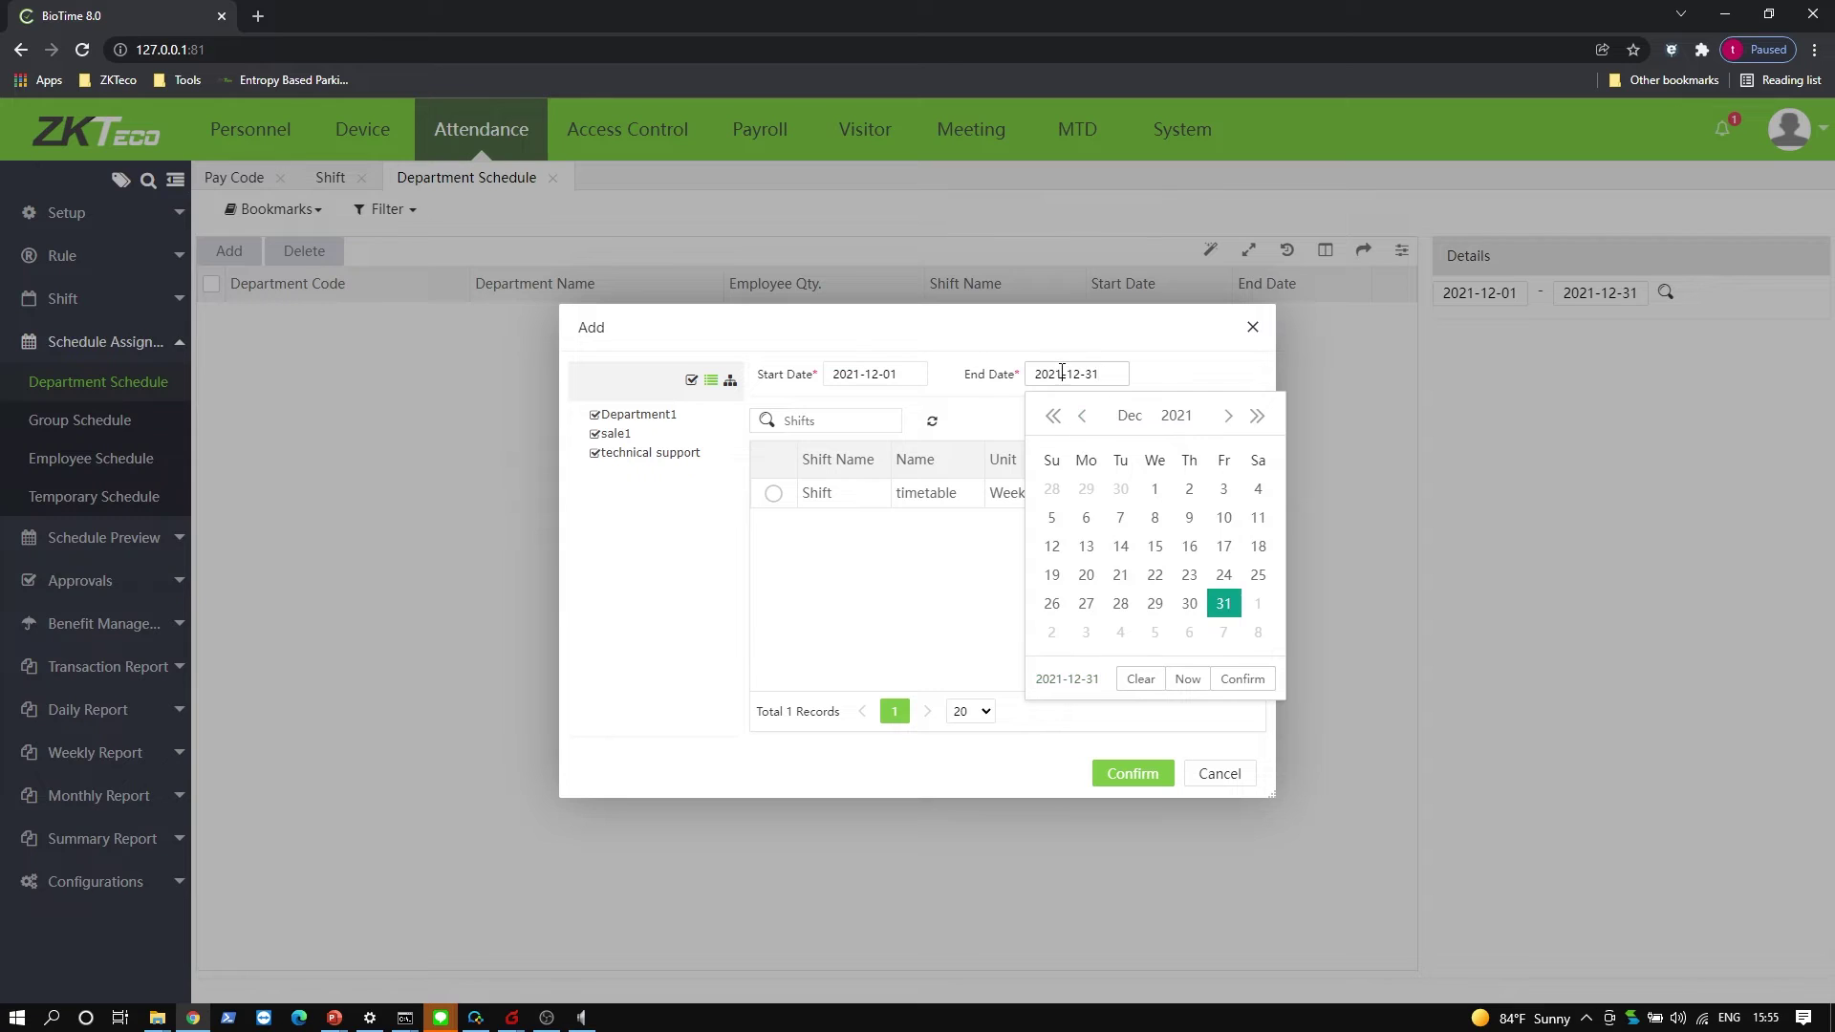
pyautogui.click(1078, 347)
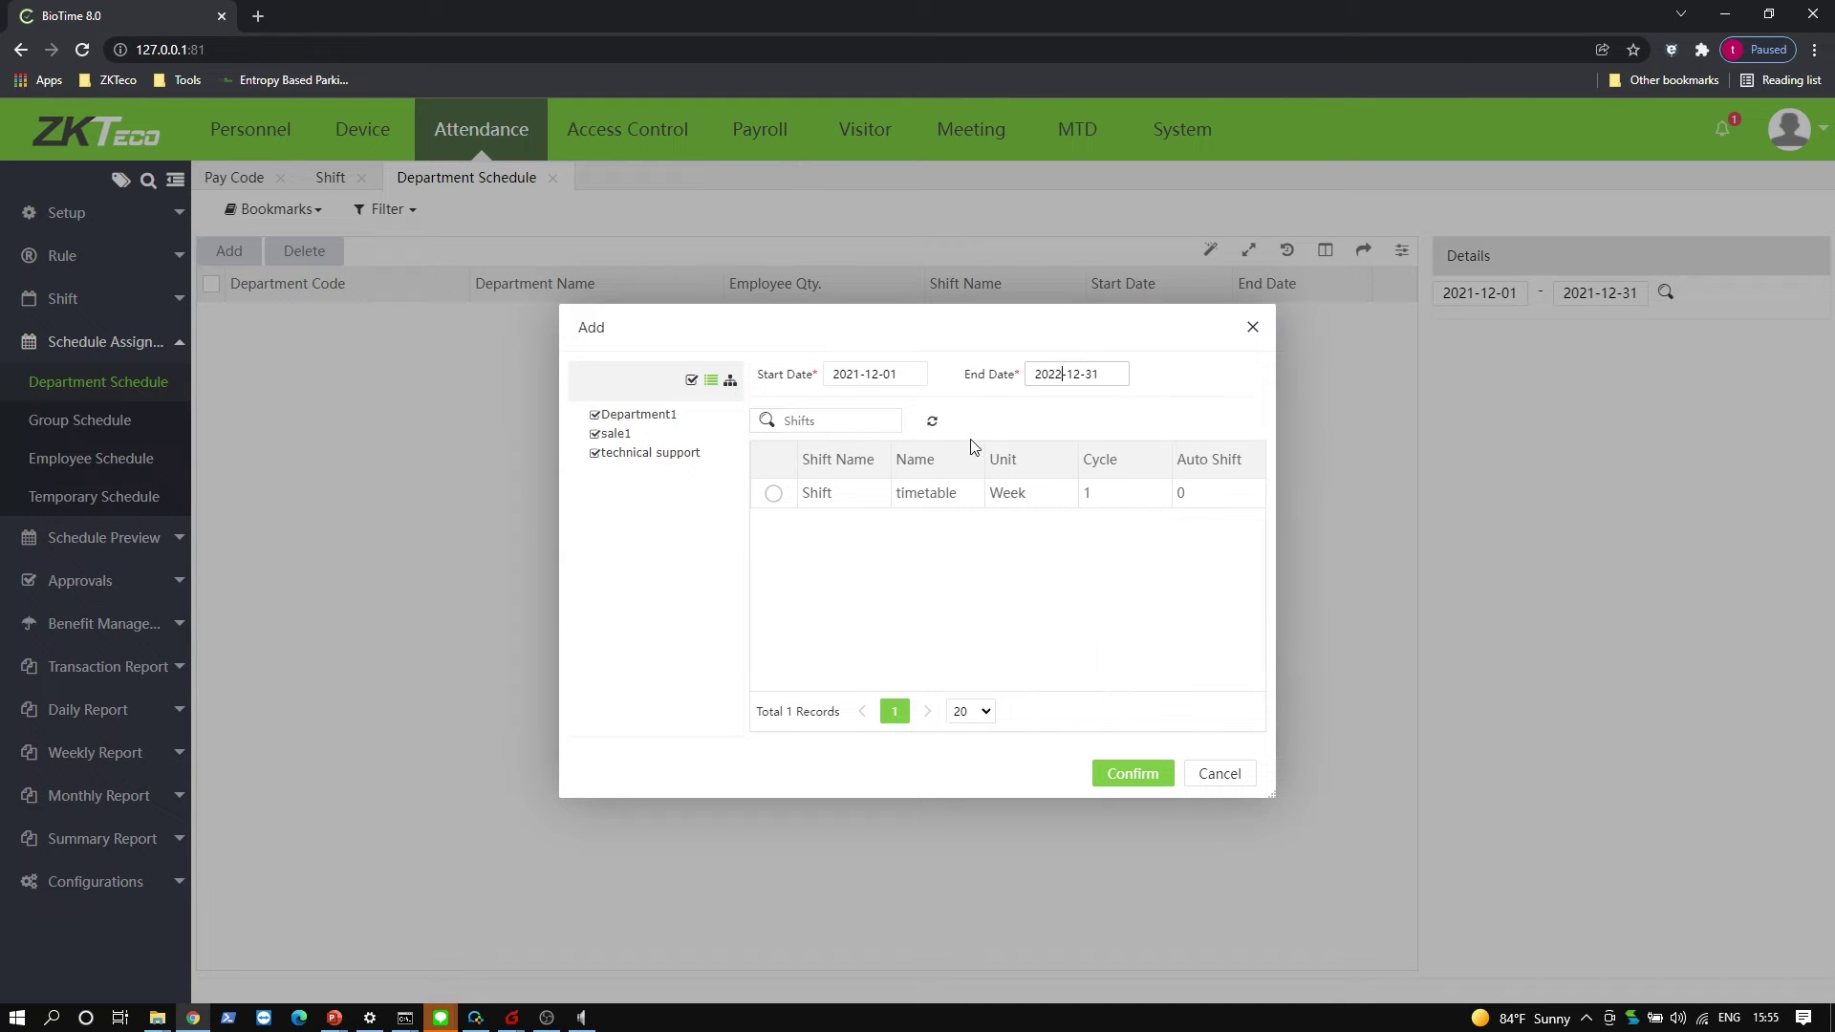
pyautogui.click(772, 494)
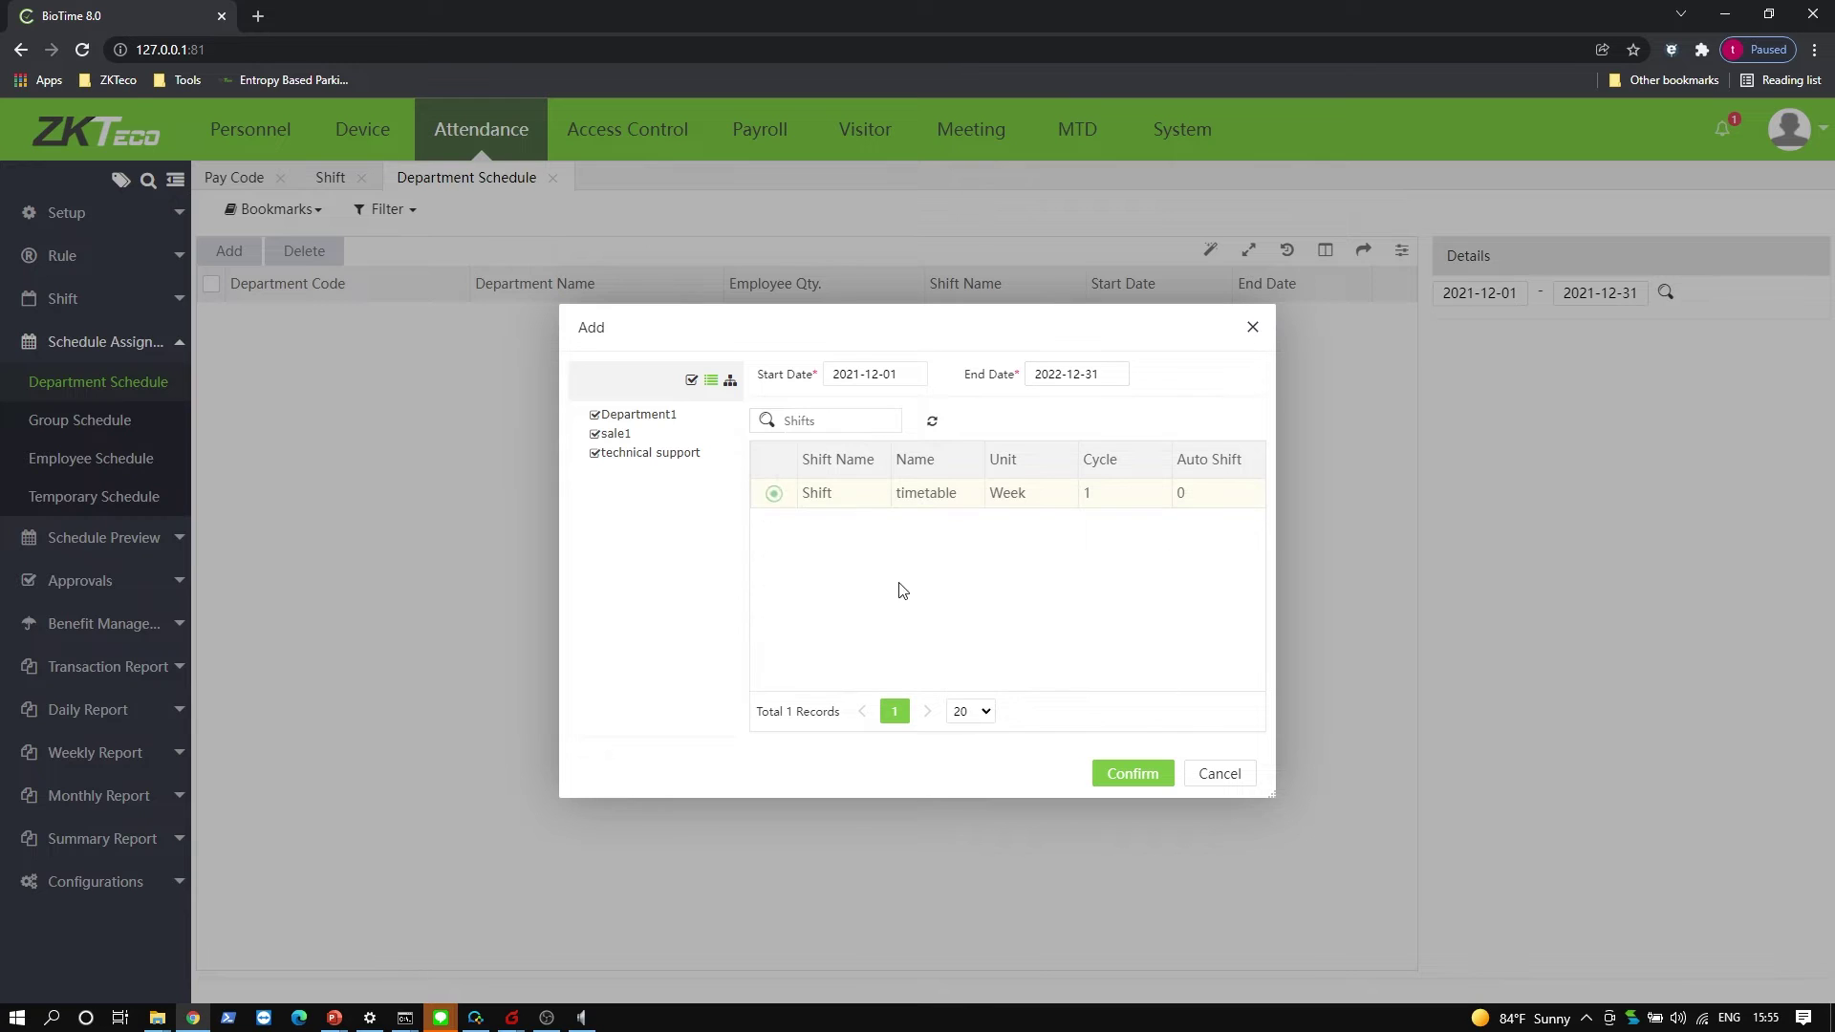
pyautogui.click(1119, 776)
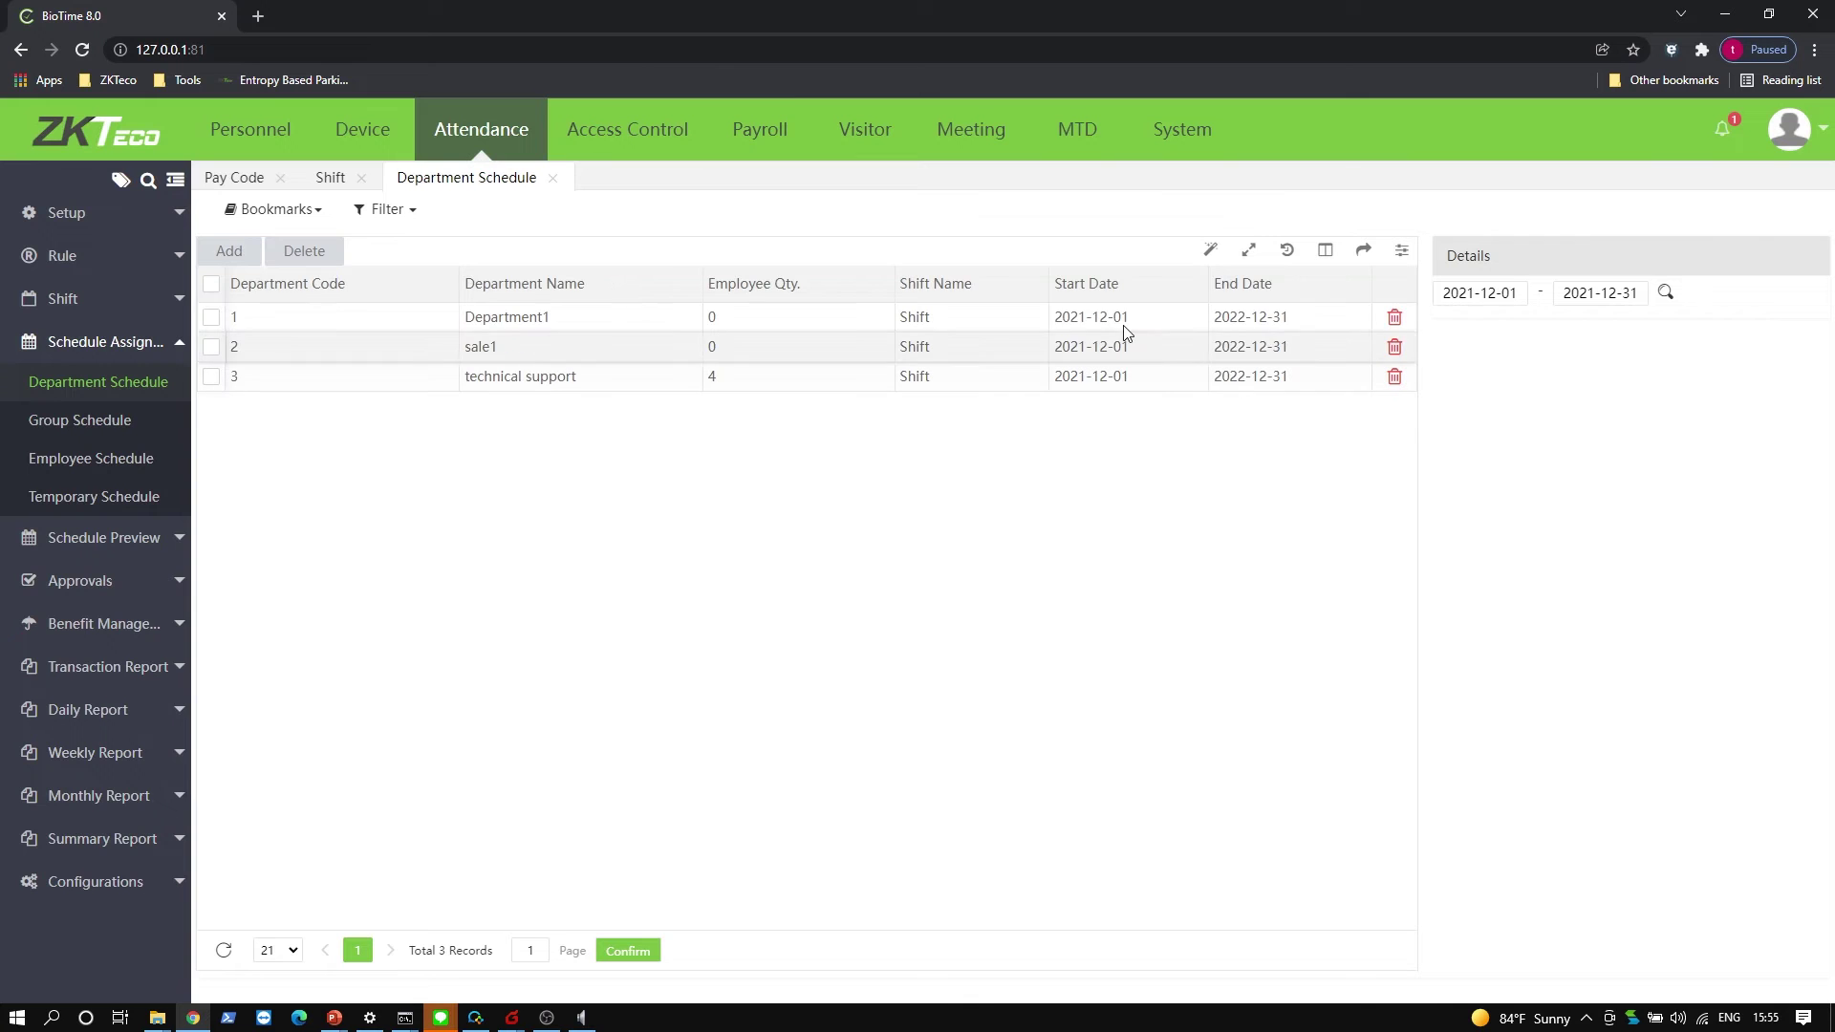
pyautogui.moveTo(1126, 332); pyautogui.dragTo(1054, 330)
pyautogui.moveTo(1300, 330); pyautogui.dragTo(1204, 326)
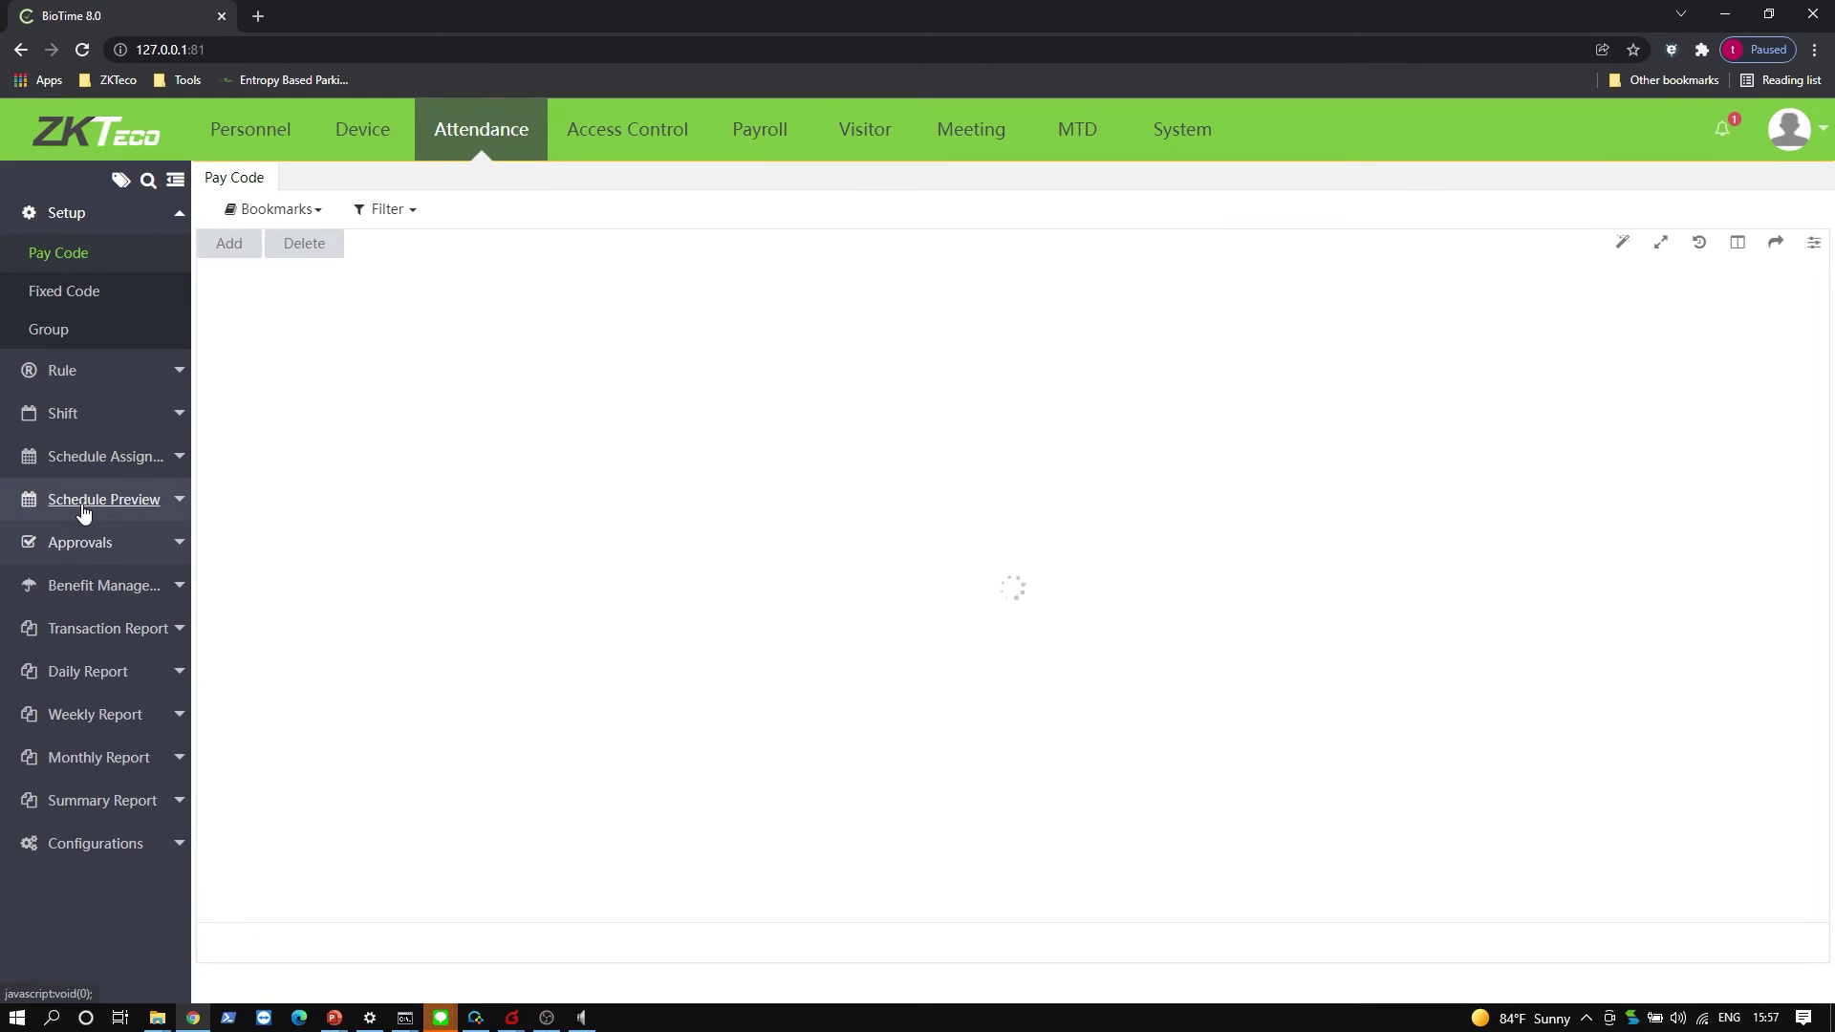
# - Open the schedule preview by person
pyautogui.click(84, 500)
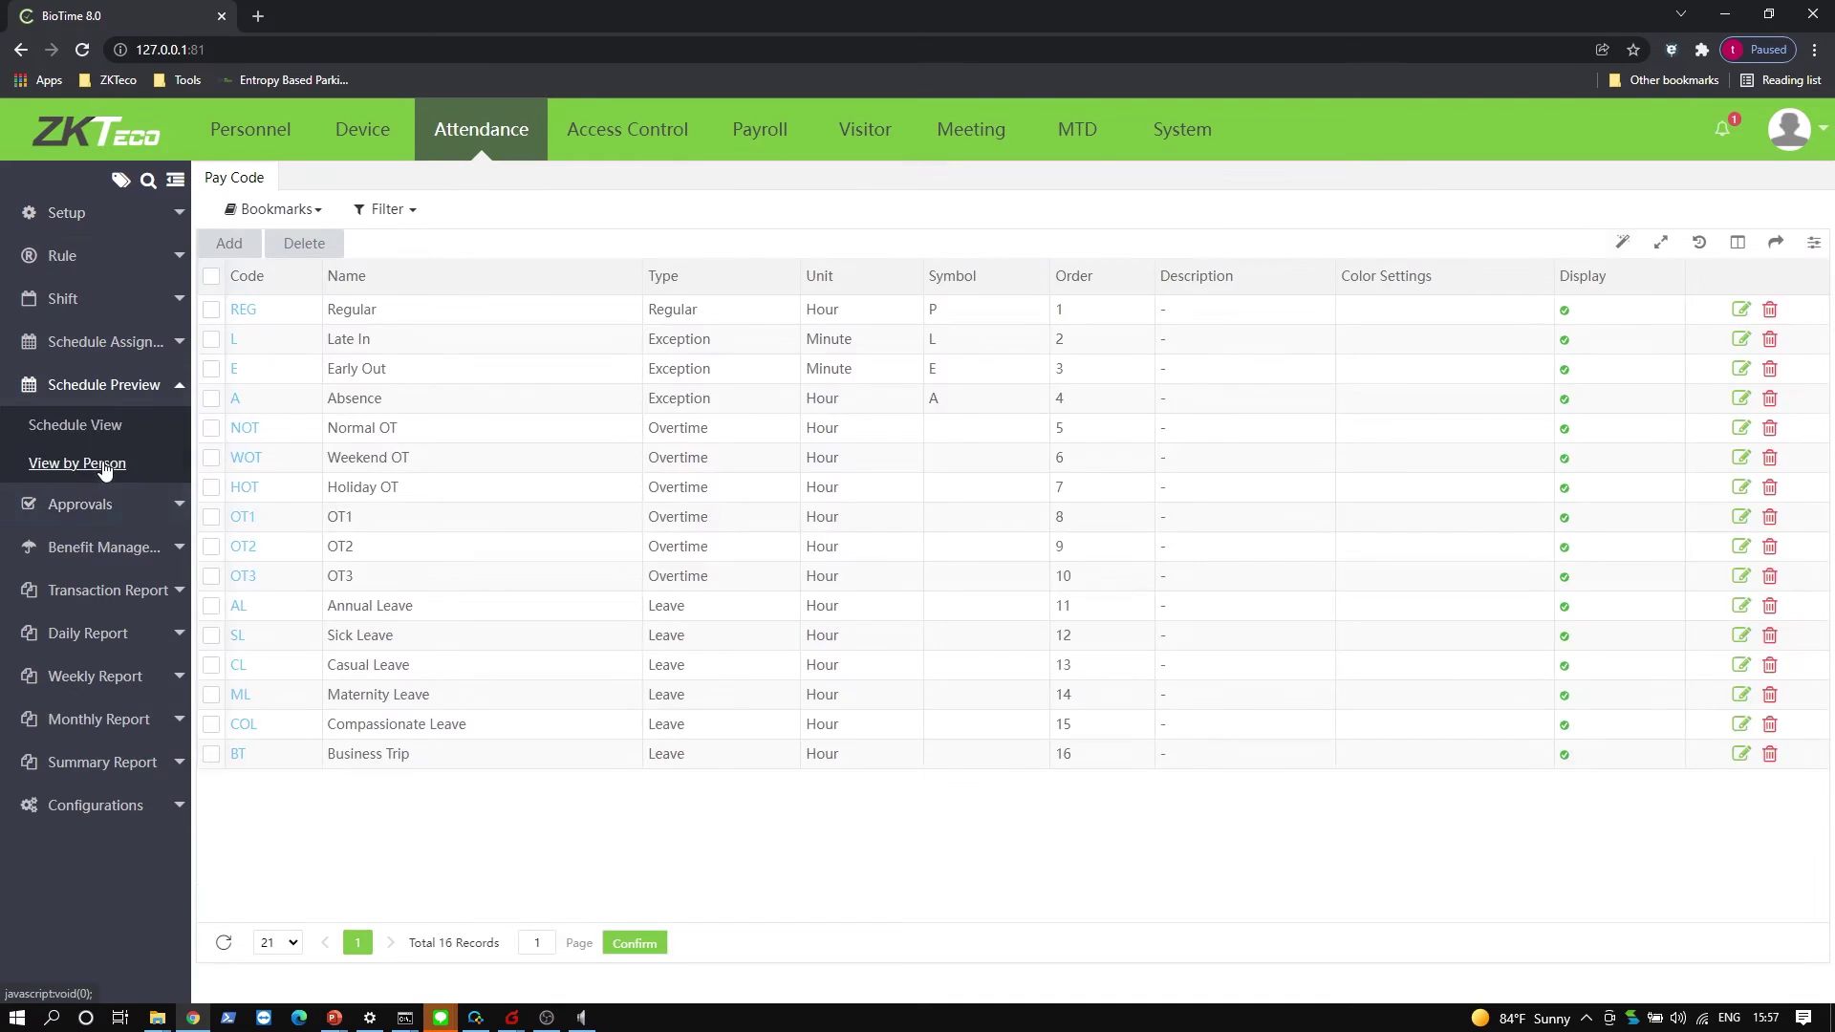
pyautogui.click(74, 462)
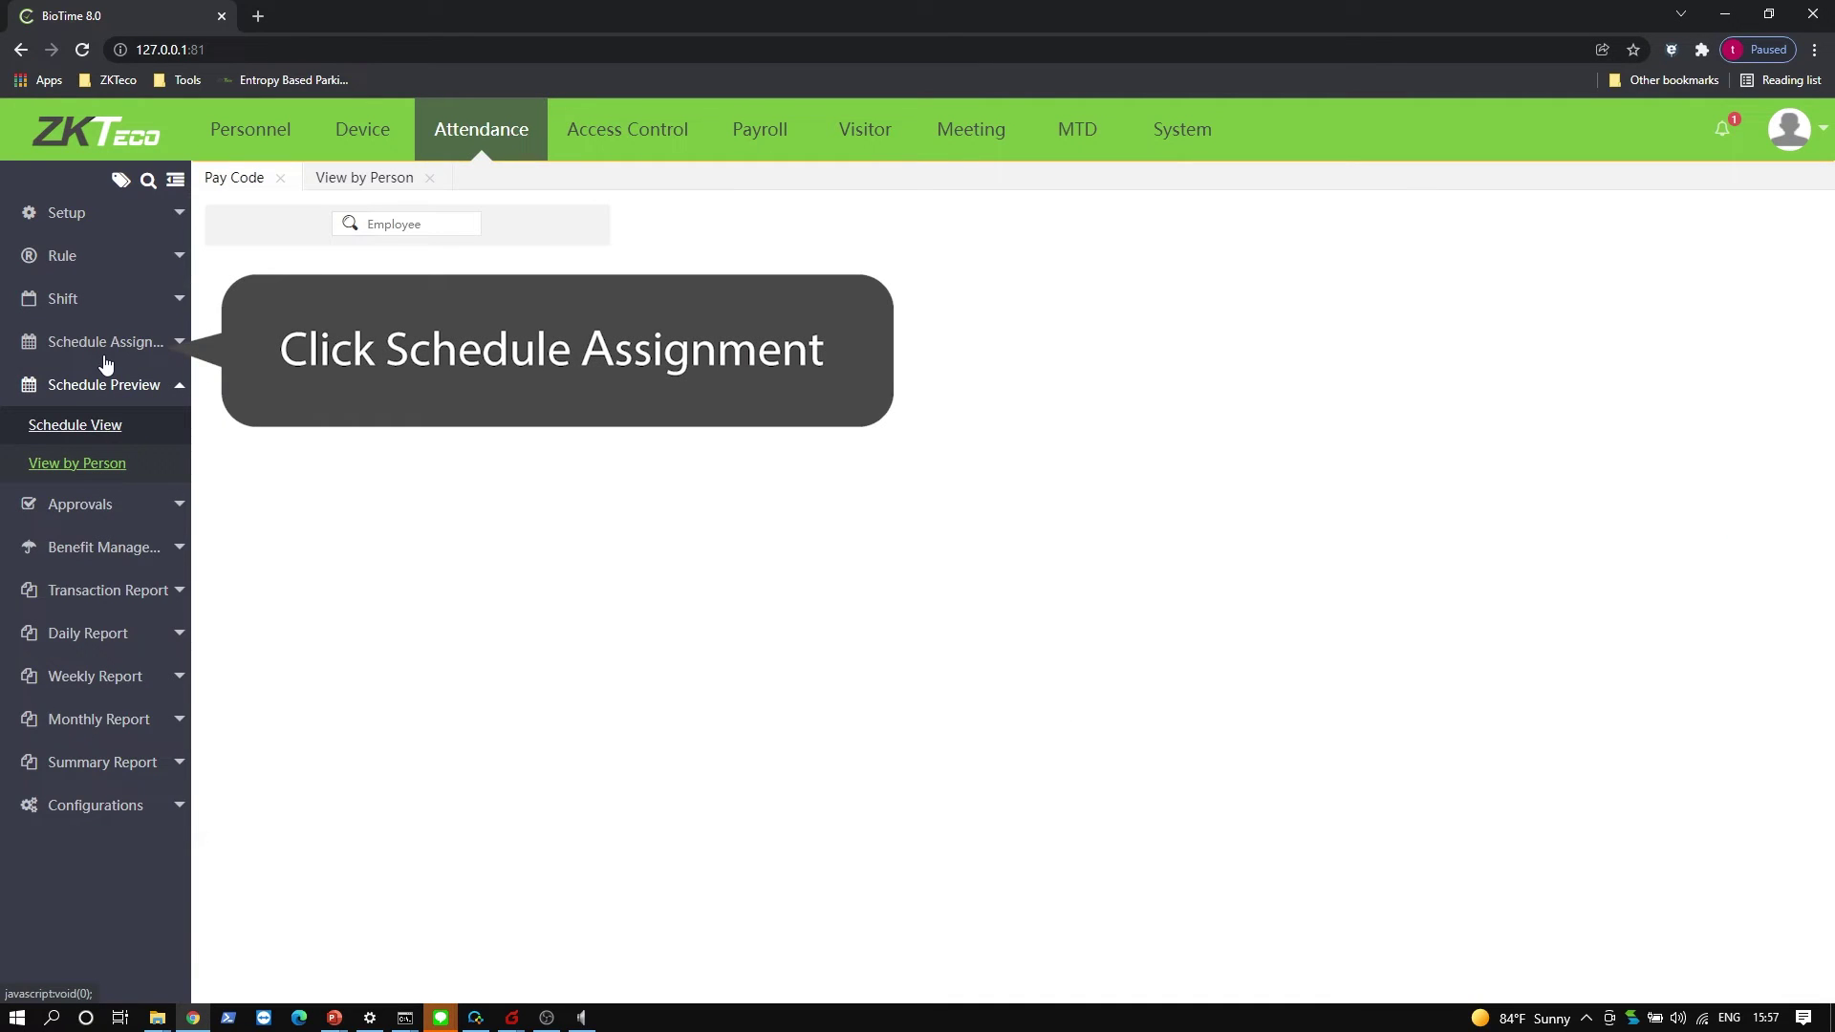
# - Add an employee schedule assigning Shift to all listed employees except the second, from 2021-12-01 to 2022-12-31, with Overwrite Schedule enabled
pyautogui.click(105, 346)
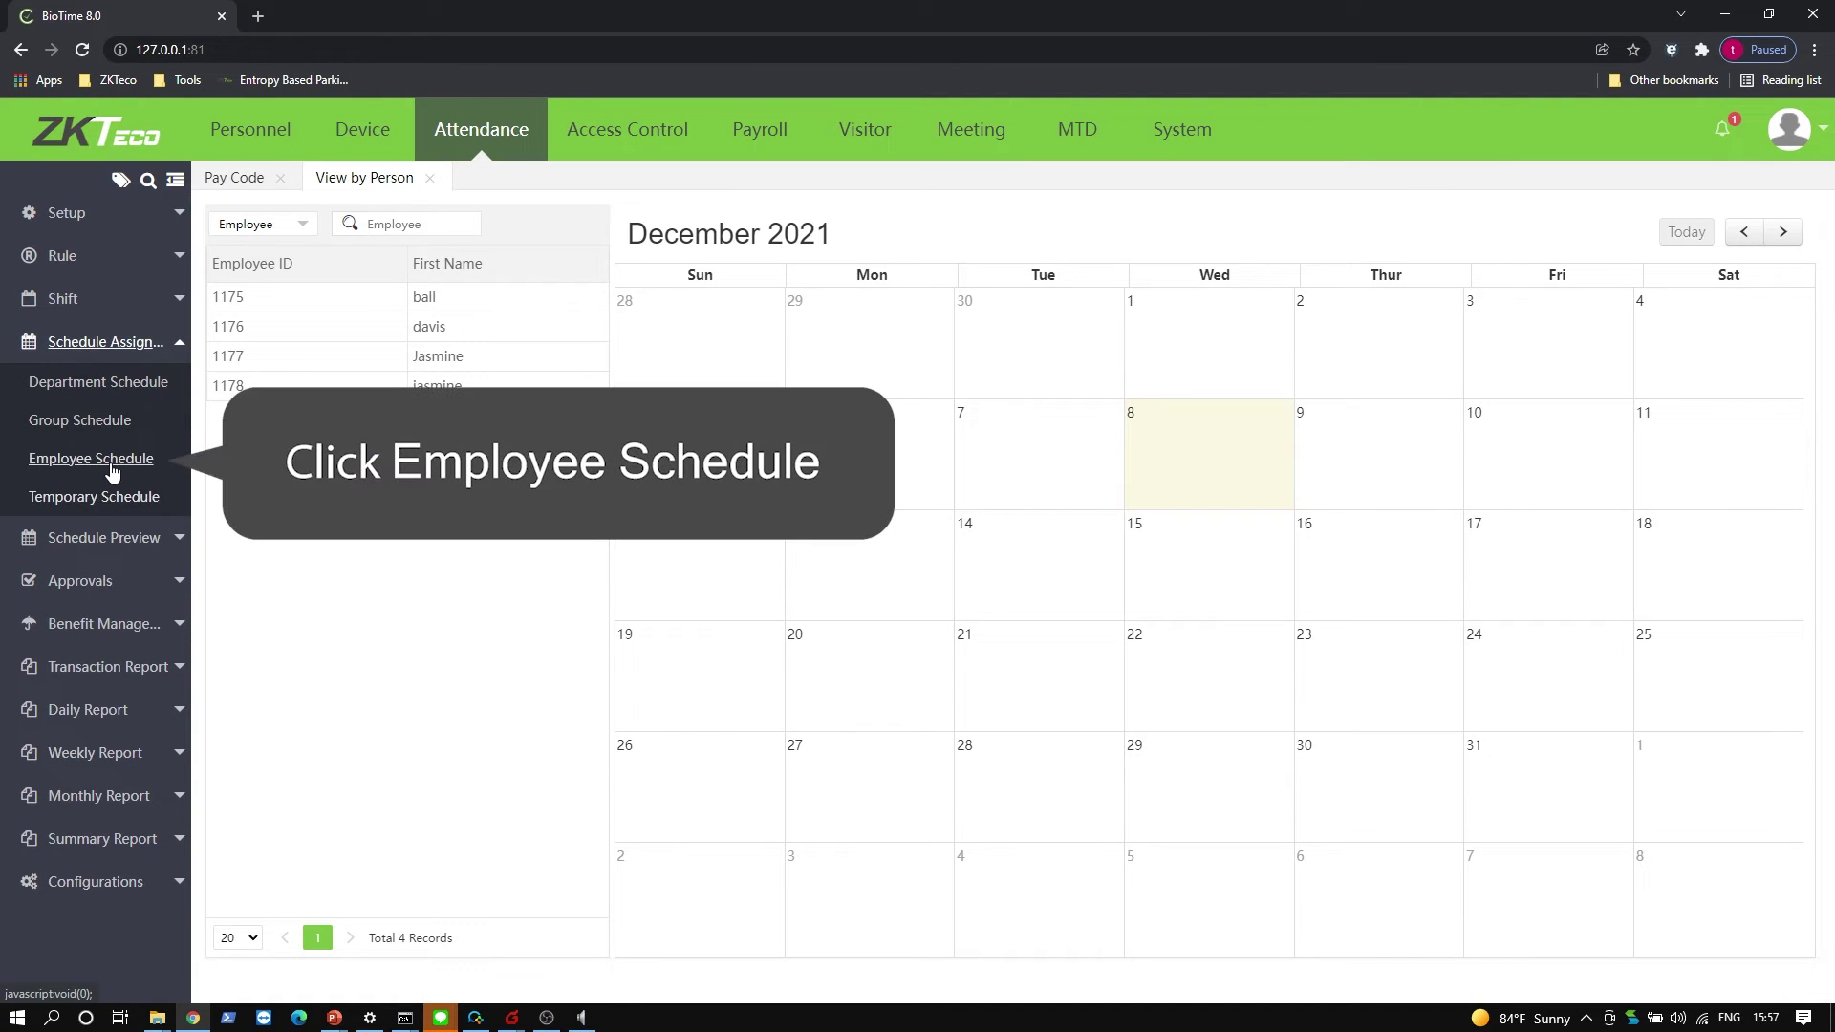
pyautogui.click(112, 464)
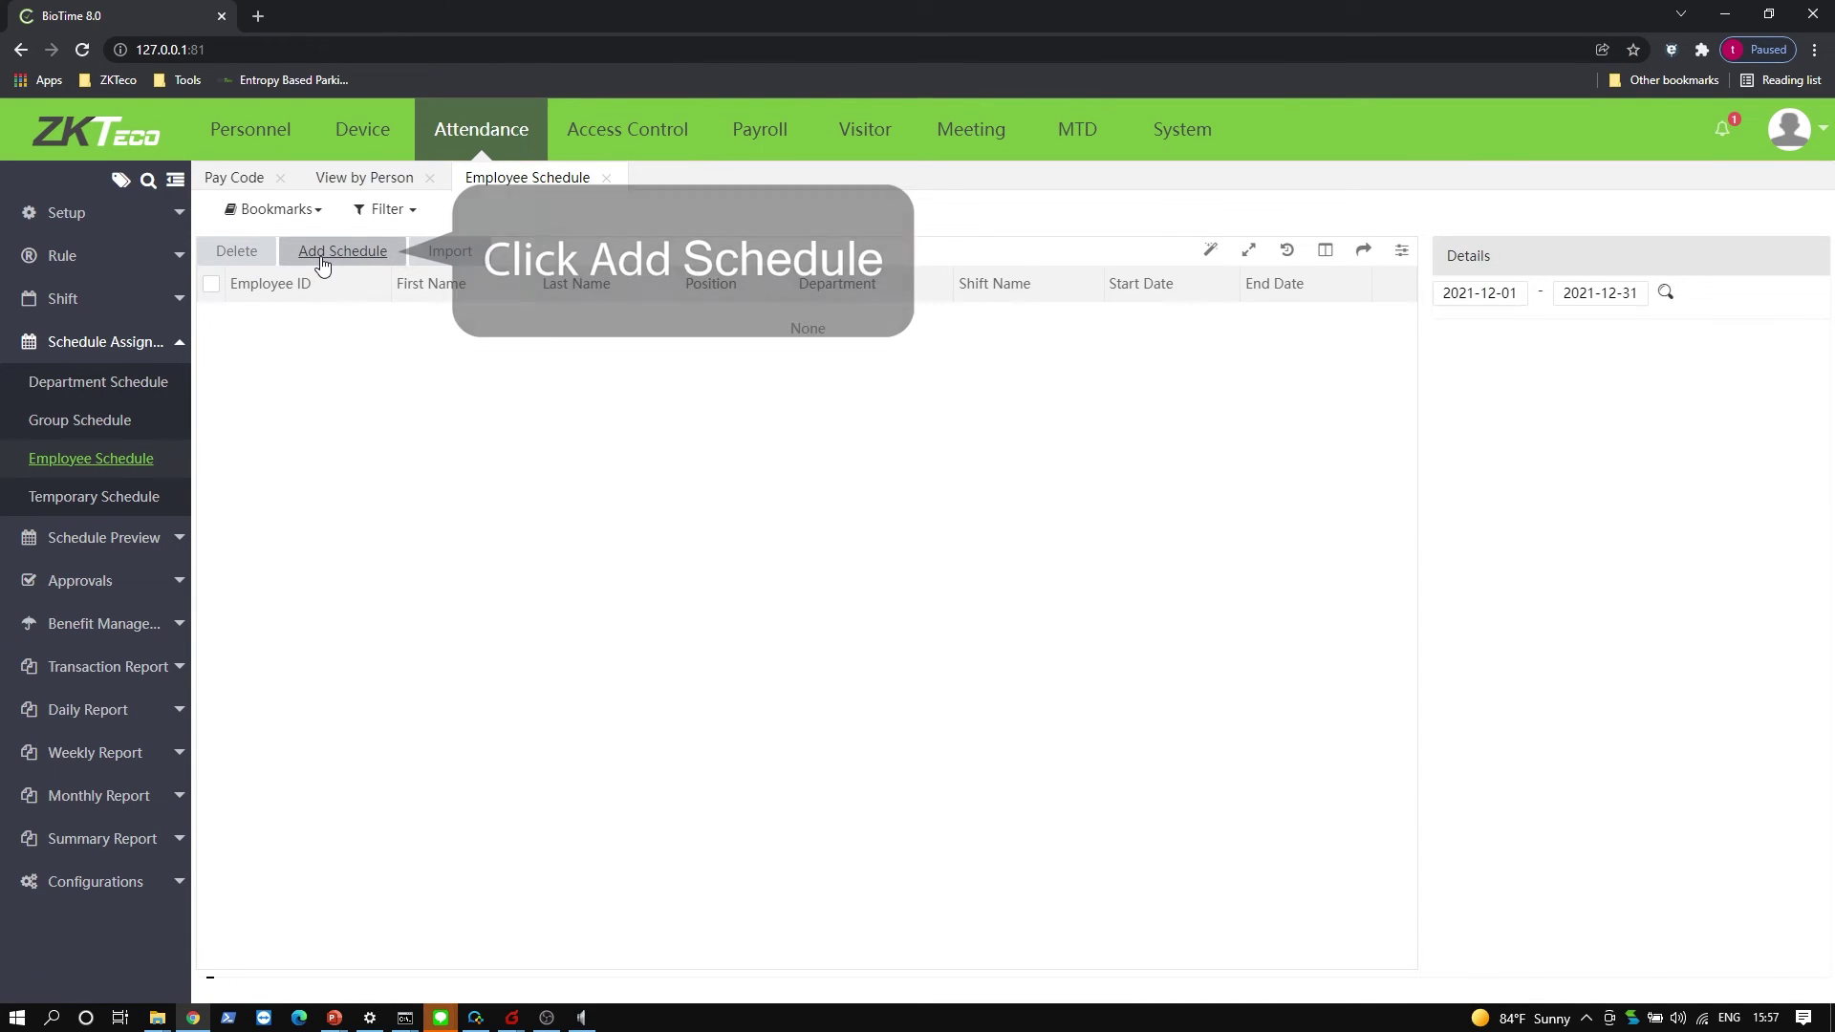
pyautogui.click(322, 254)
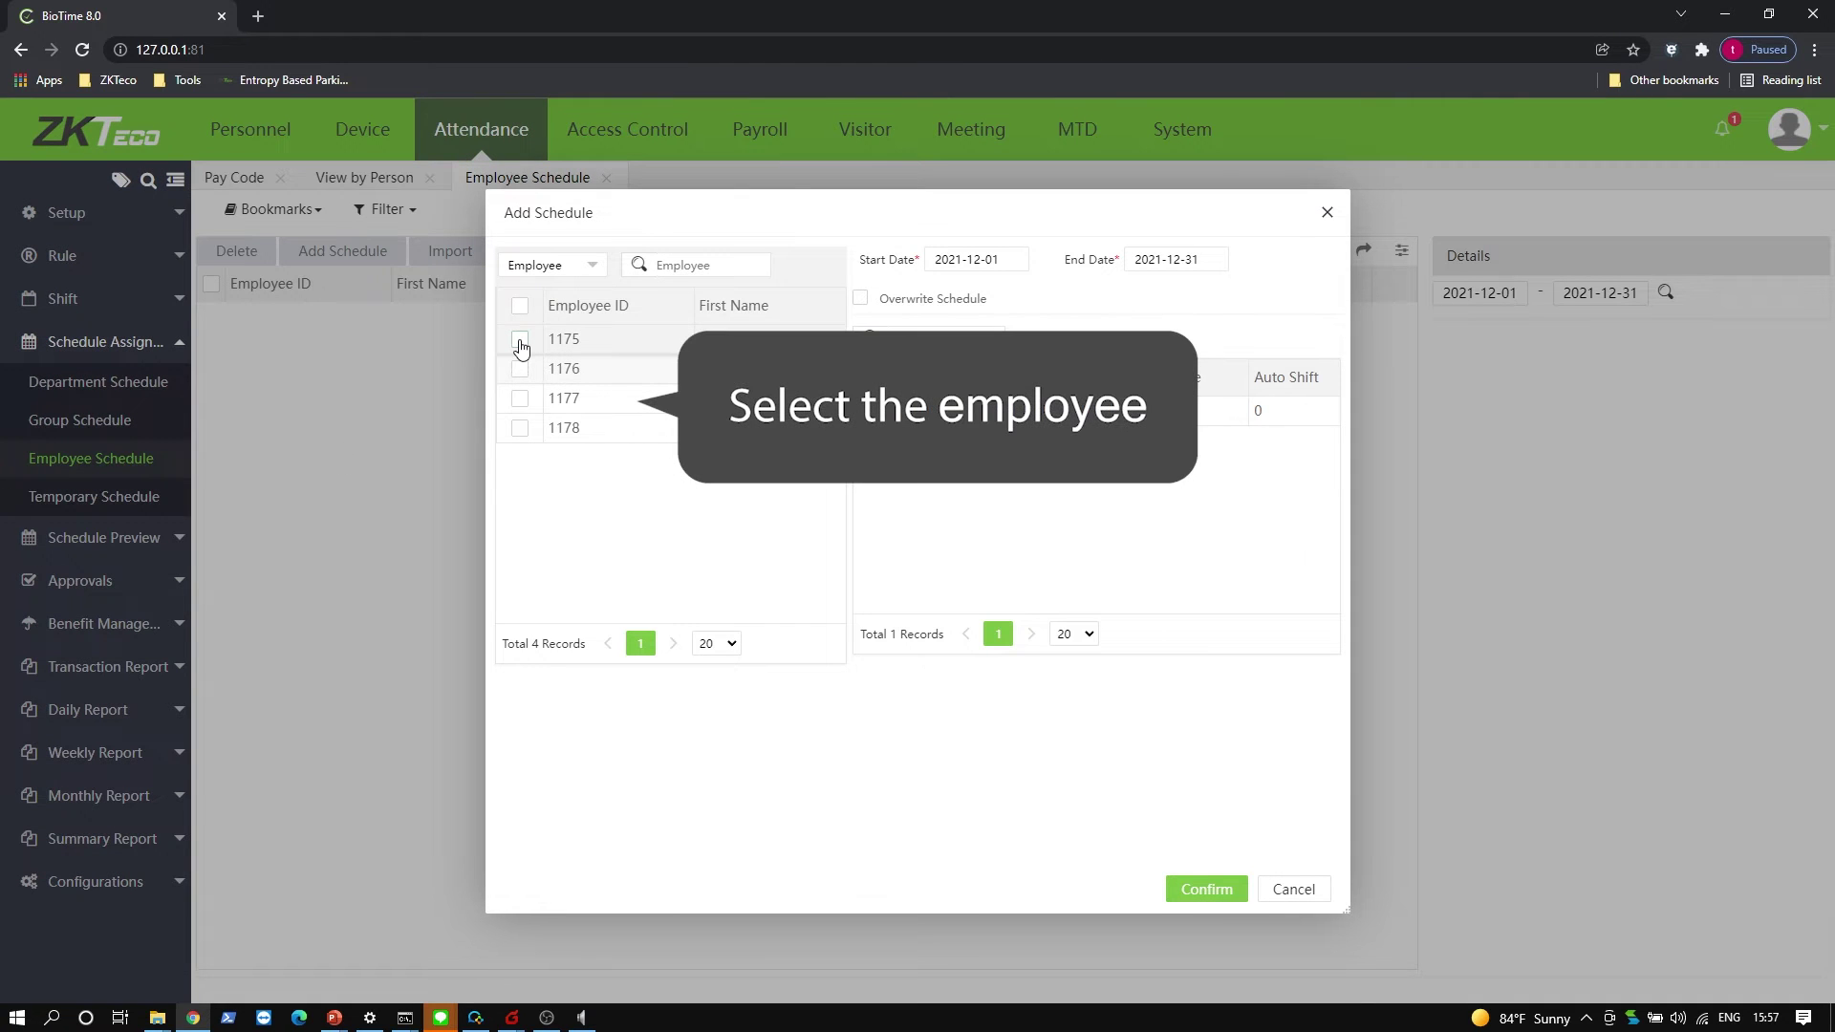
pyautogui.click(519, 305)
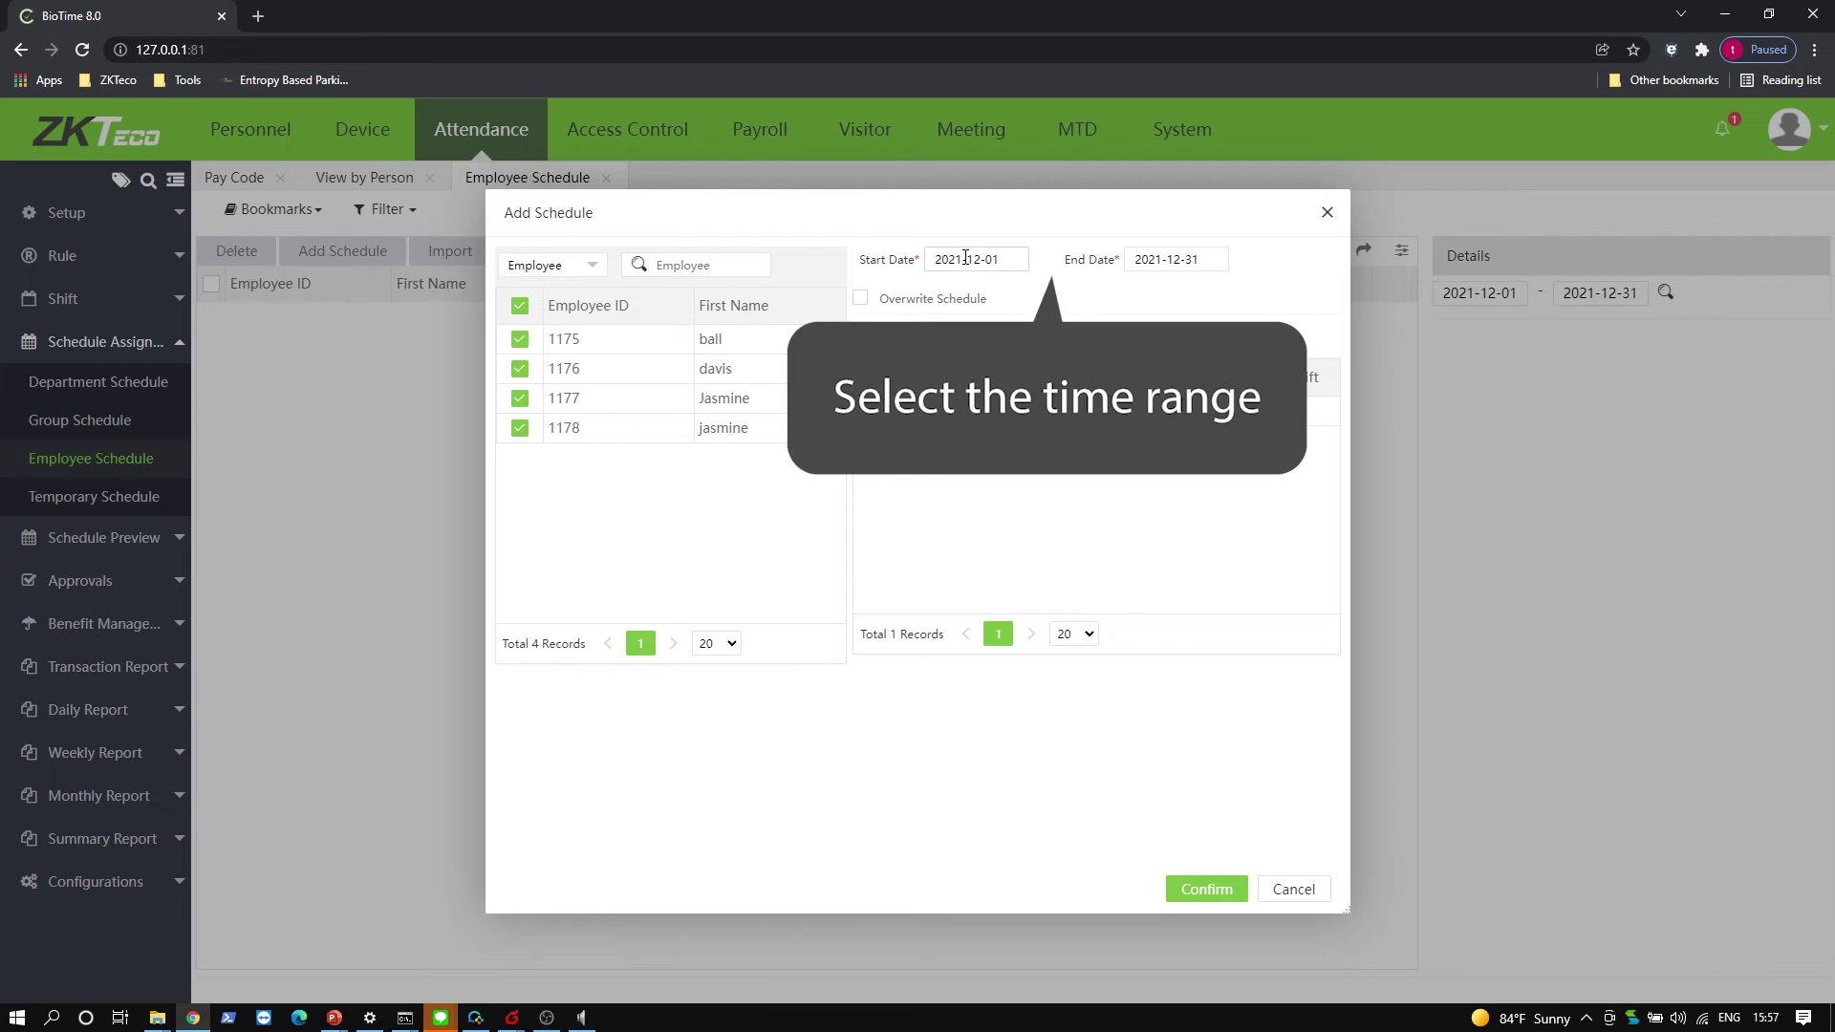
pyautogui.click(1169, 260)
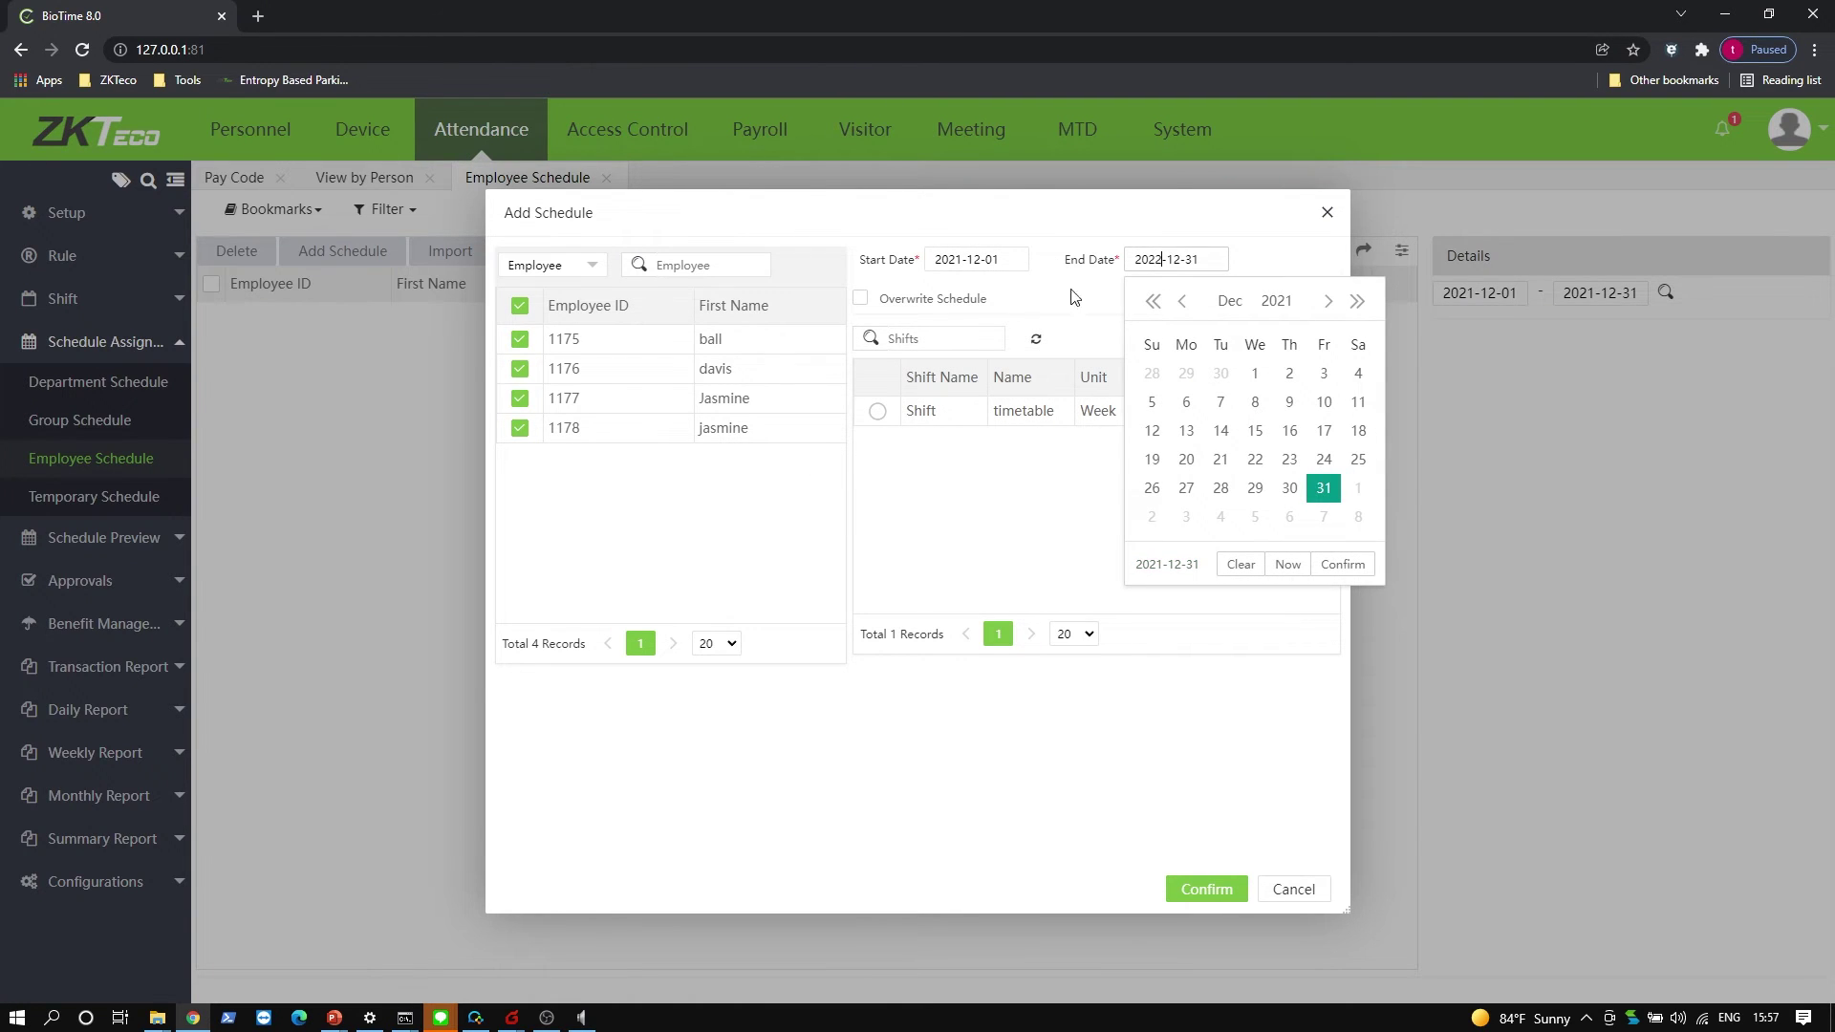
pyautogui.click(877, 311)
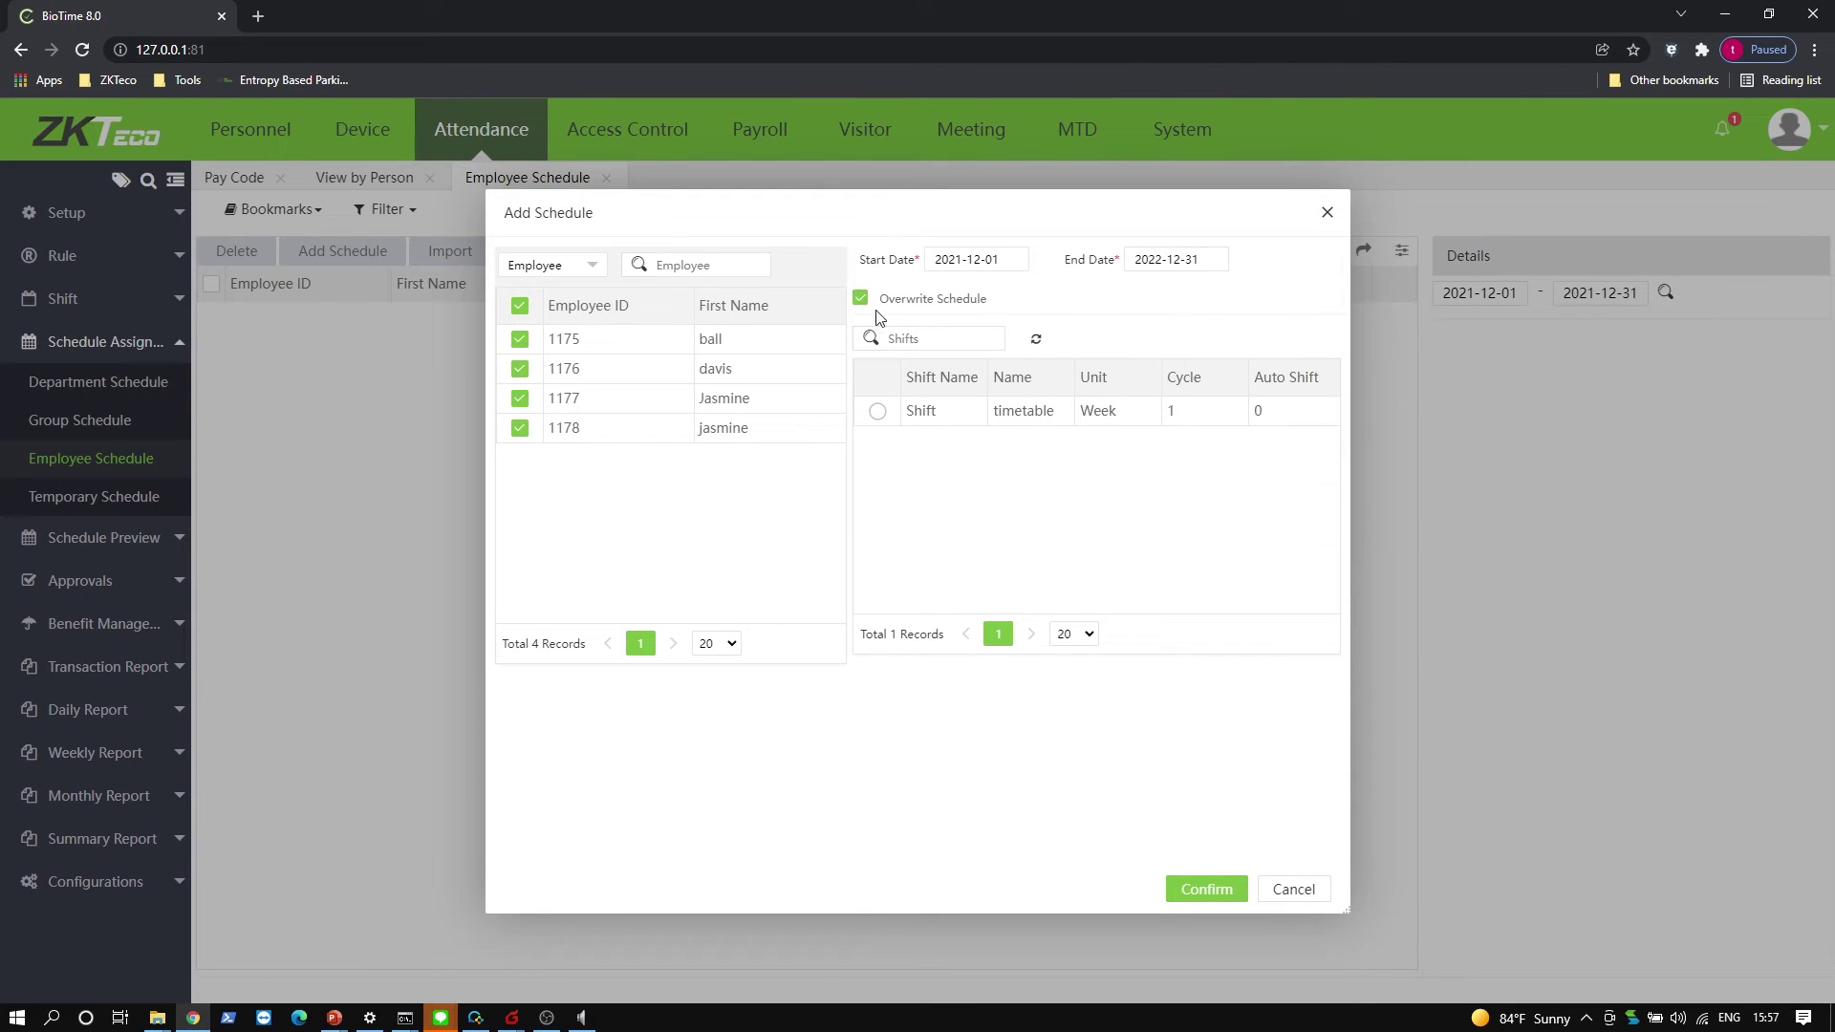
pyautogui.click(877, 413)
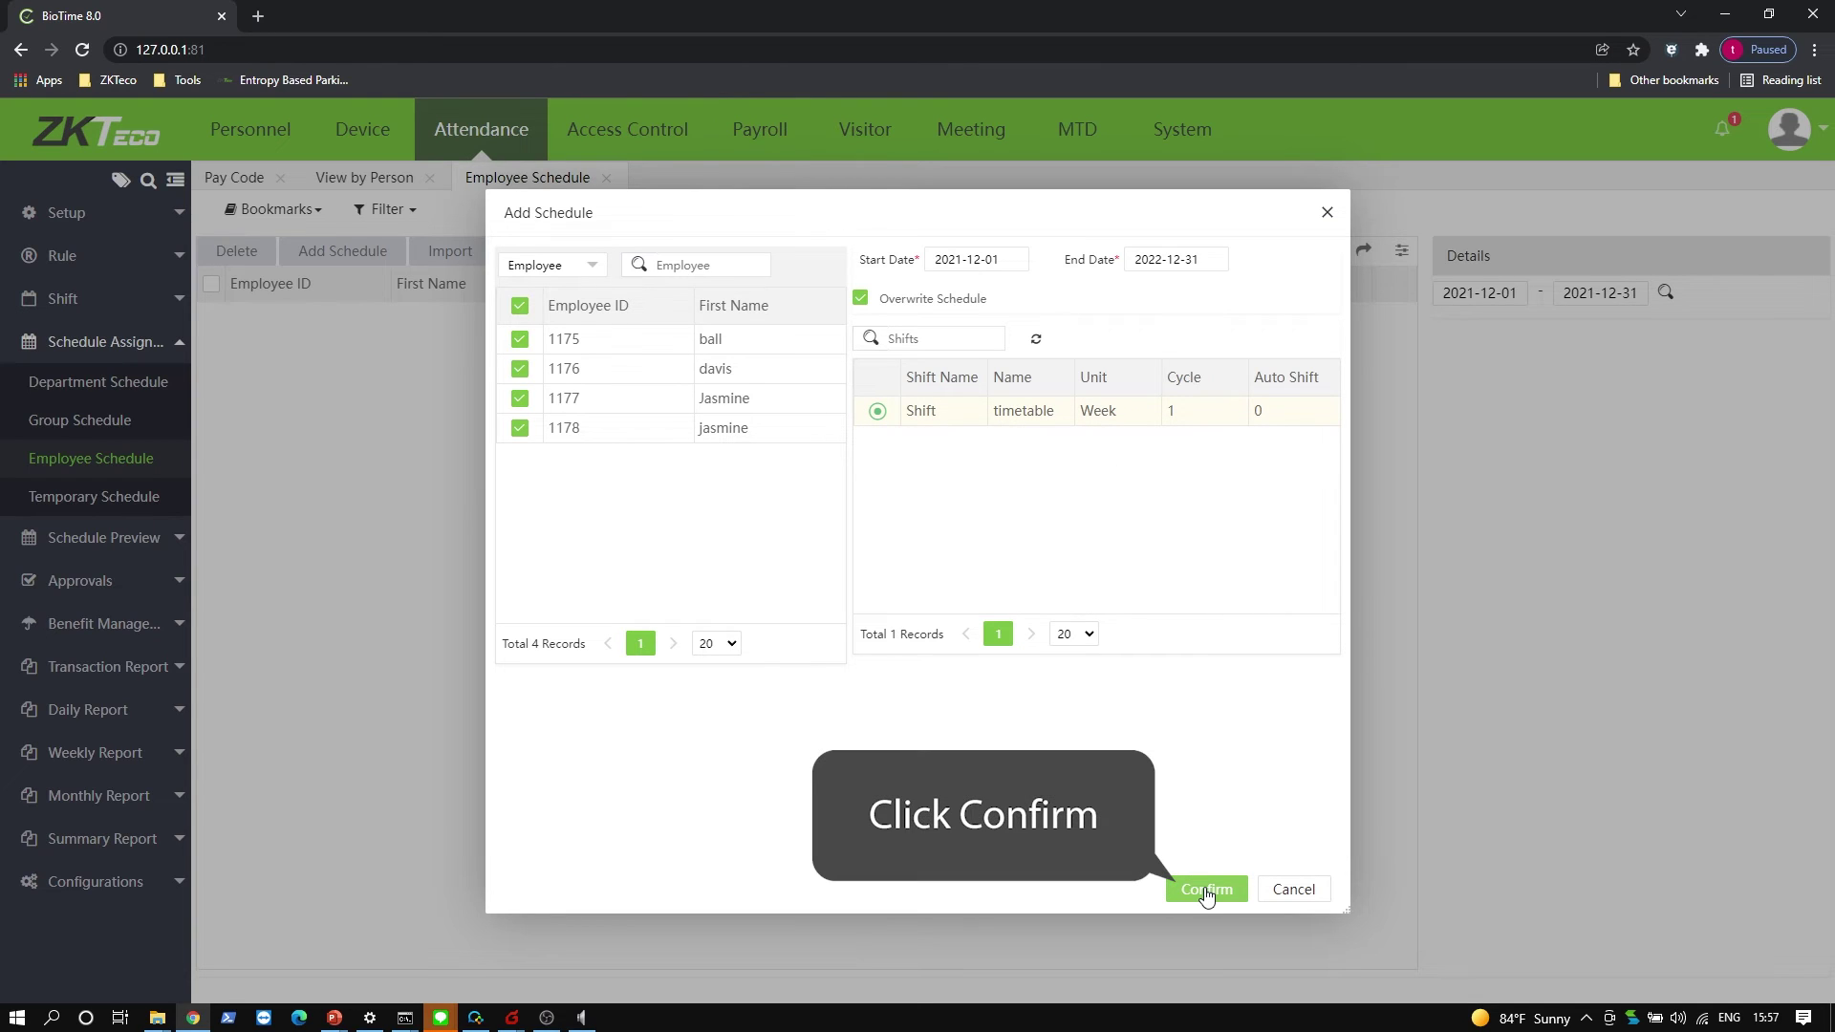
pyautogui.click(520, 368)
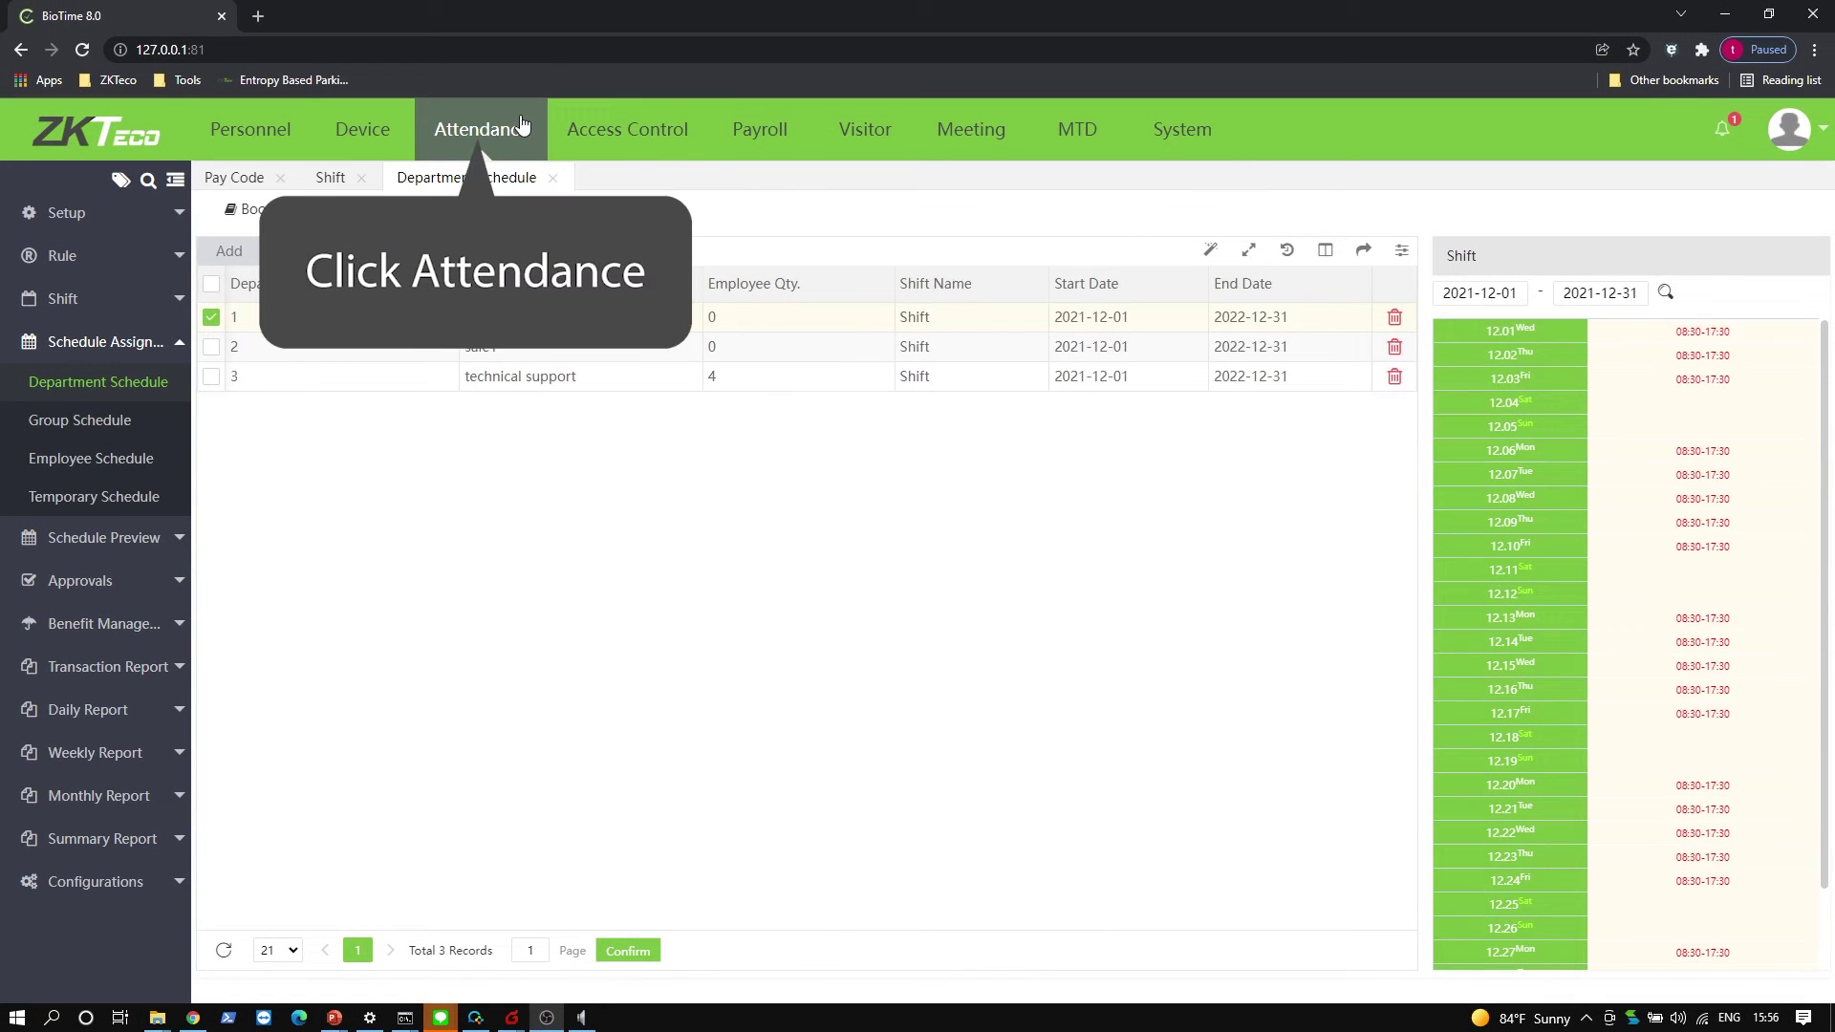
# - Add a group schedule assigning Shift to the default group from 2021-12-01 to 2022-12-31
pyautogui.click(522, 124)
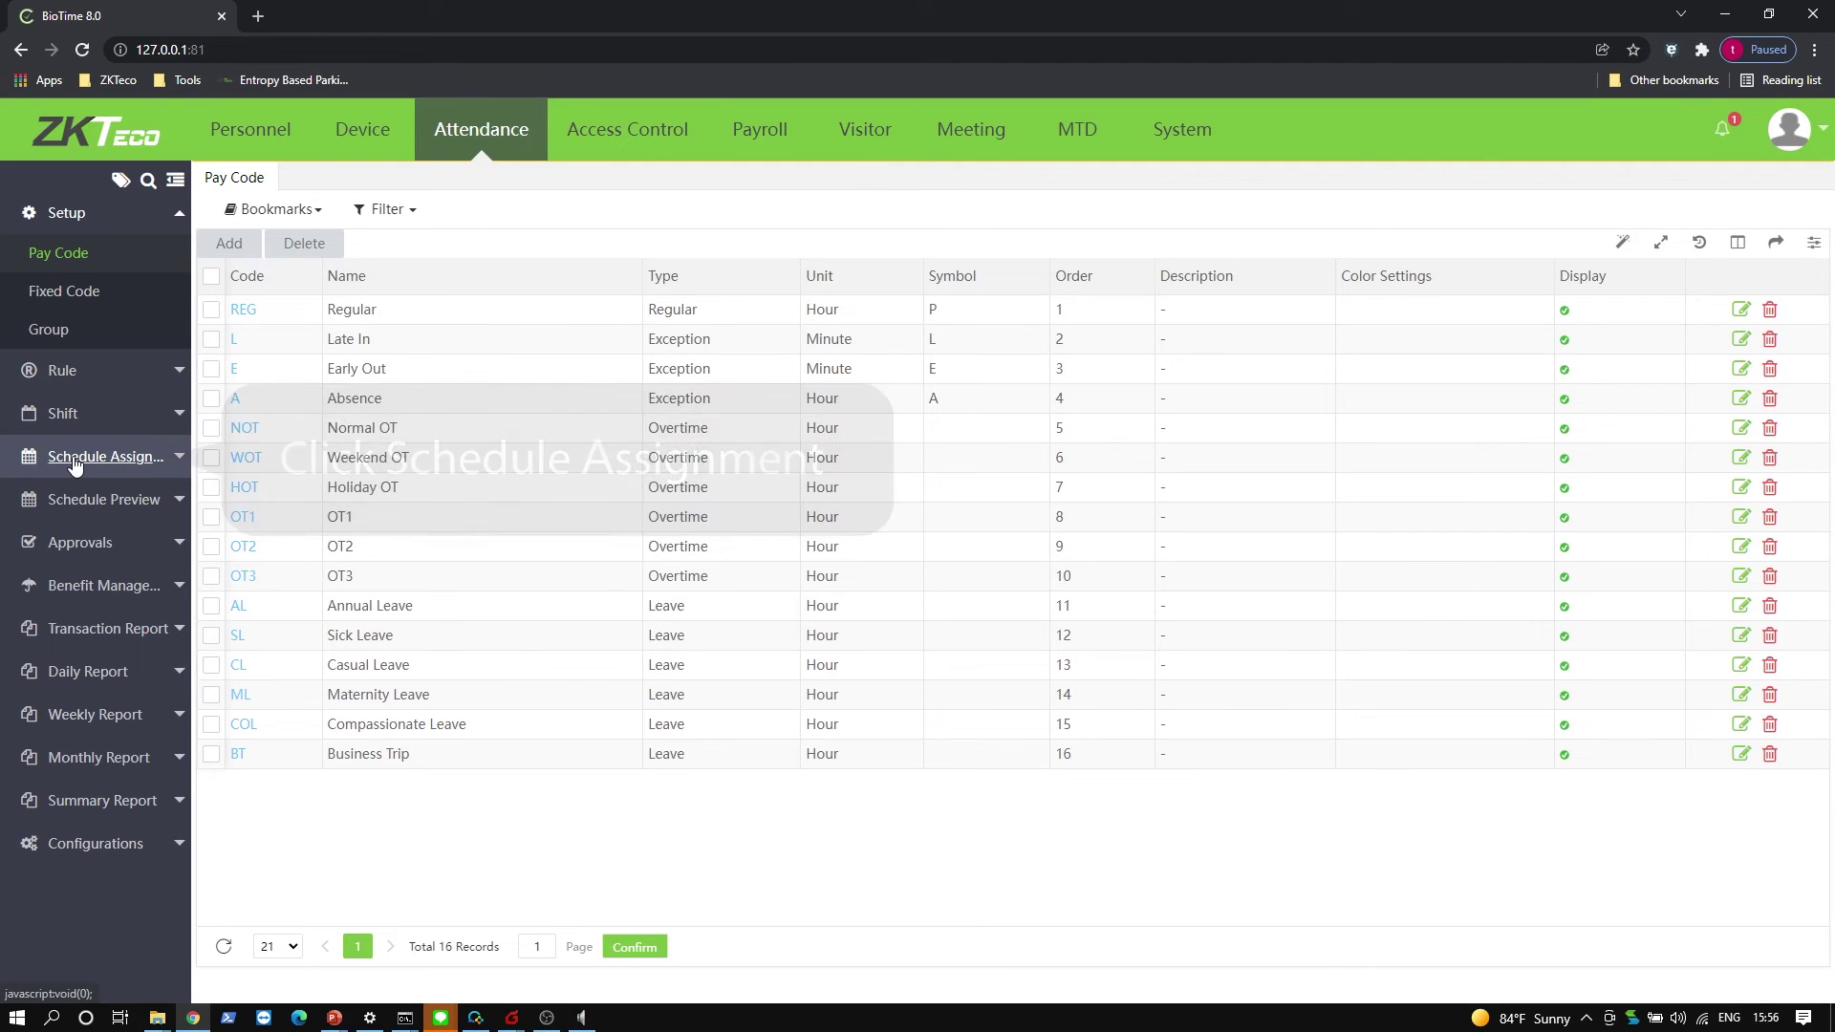
pyautogui.click(76, 458)
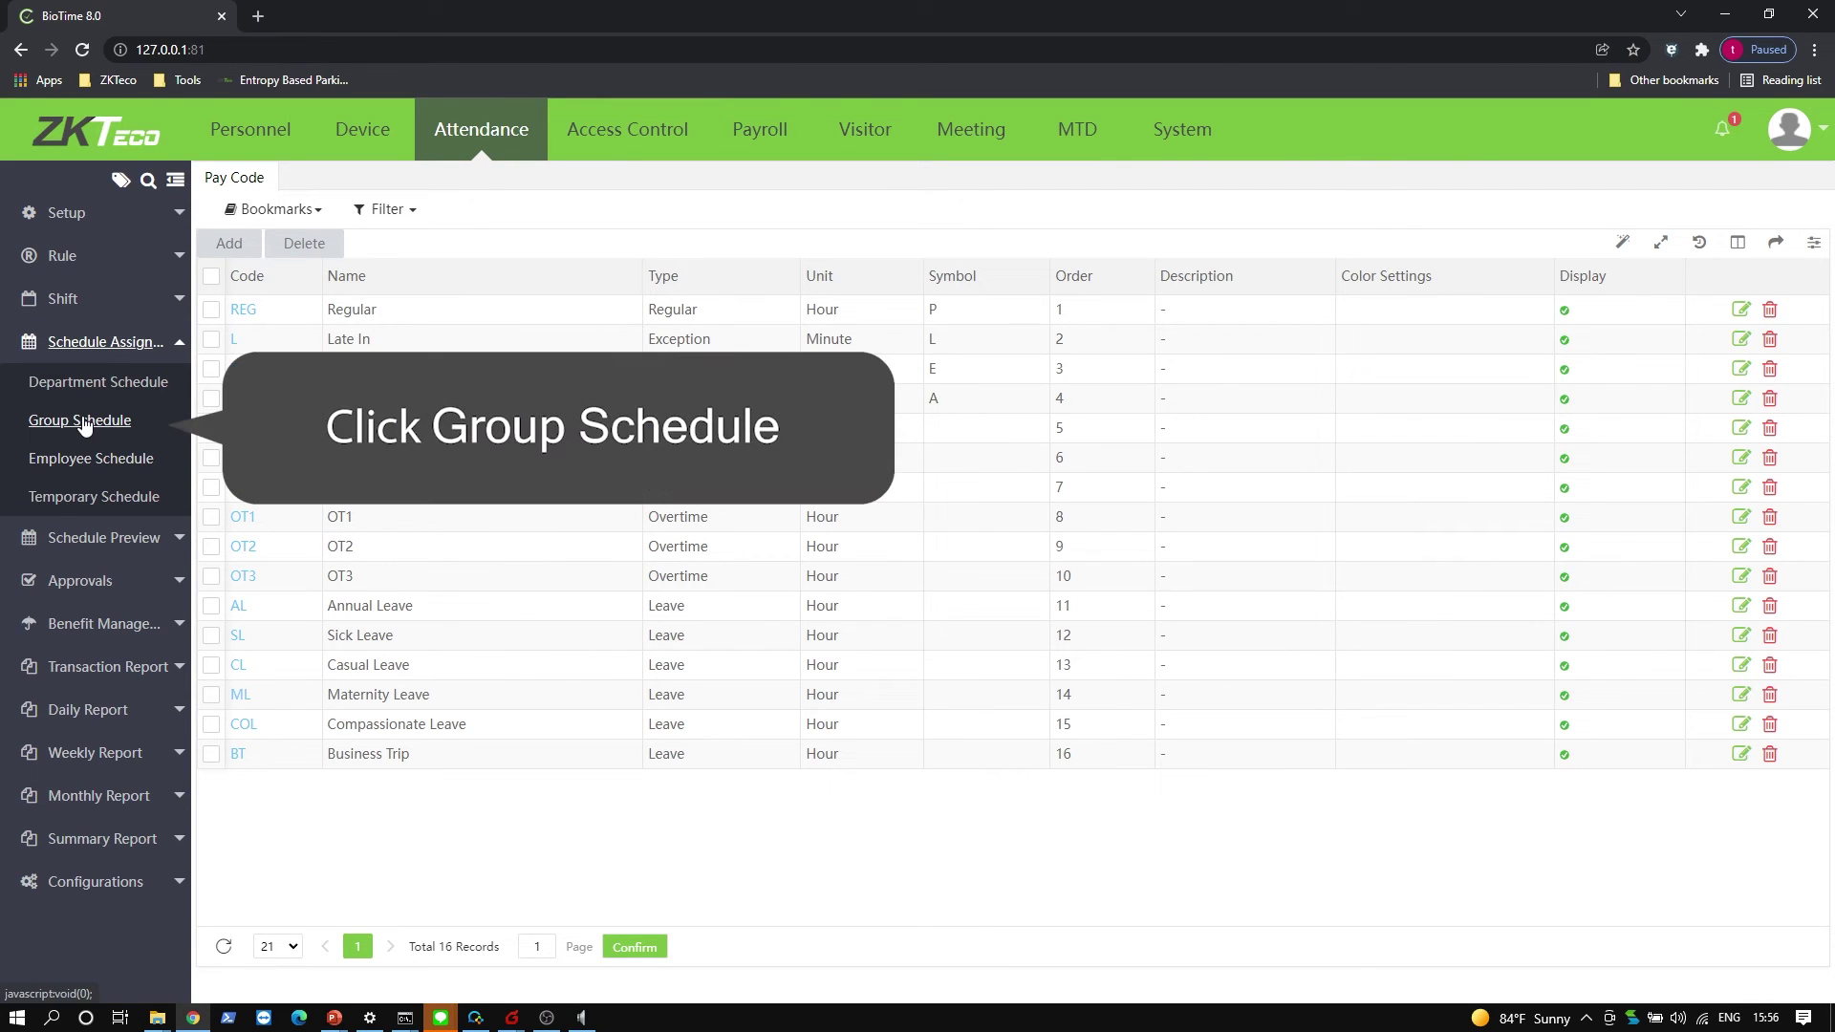
pyautogui.click(83, 424)
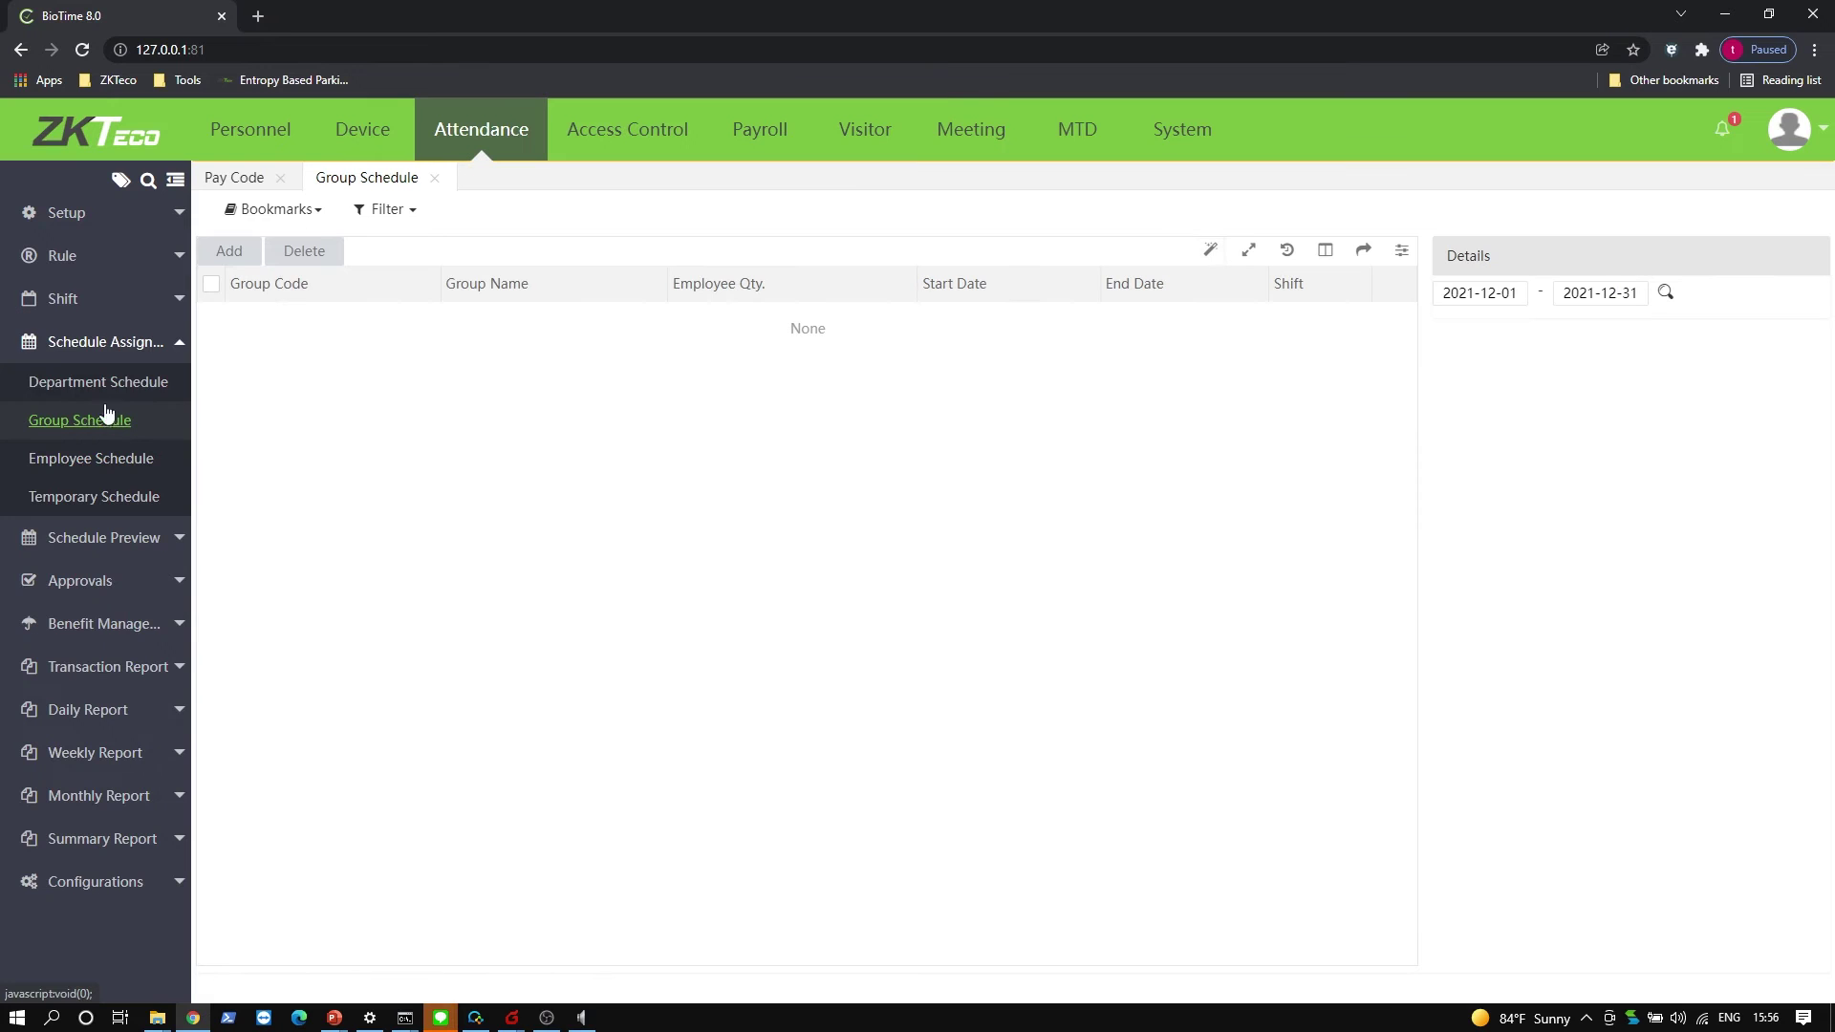
pyautogui.click(227, 256)
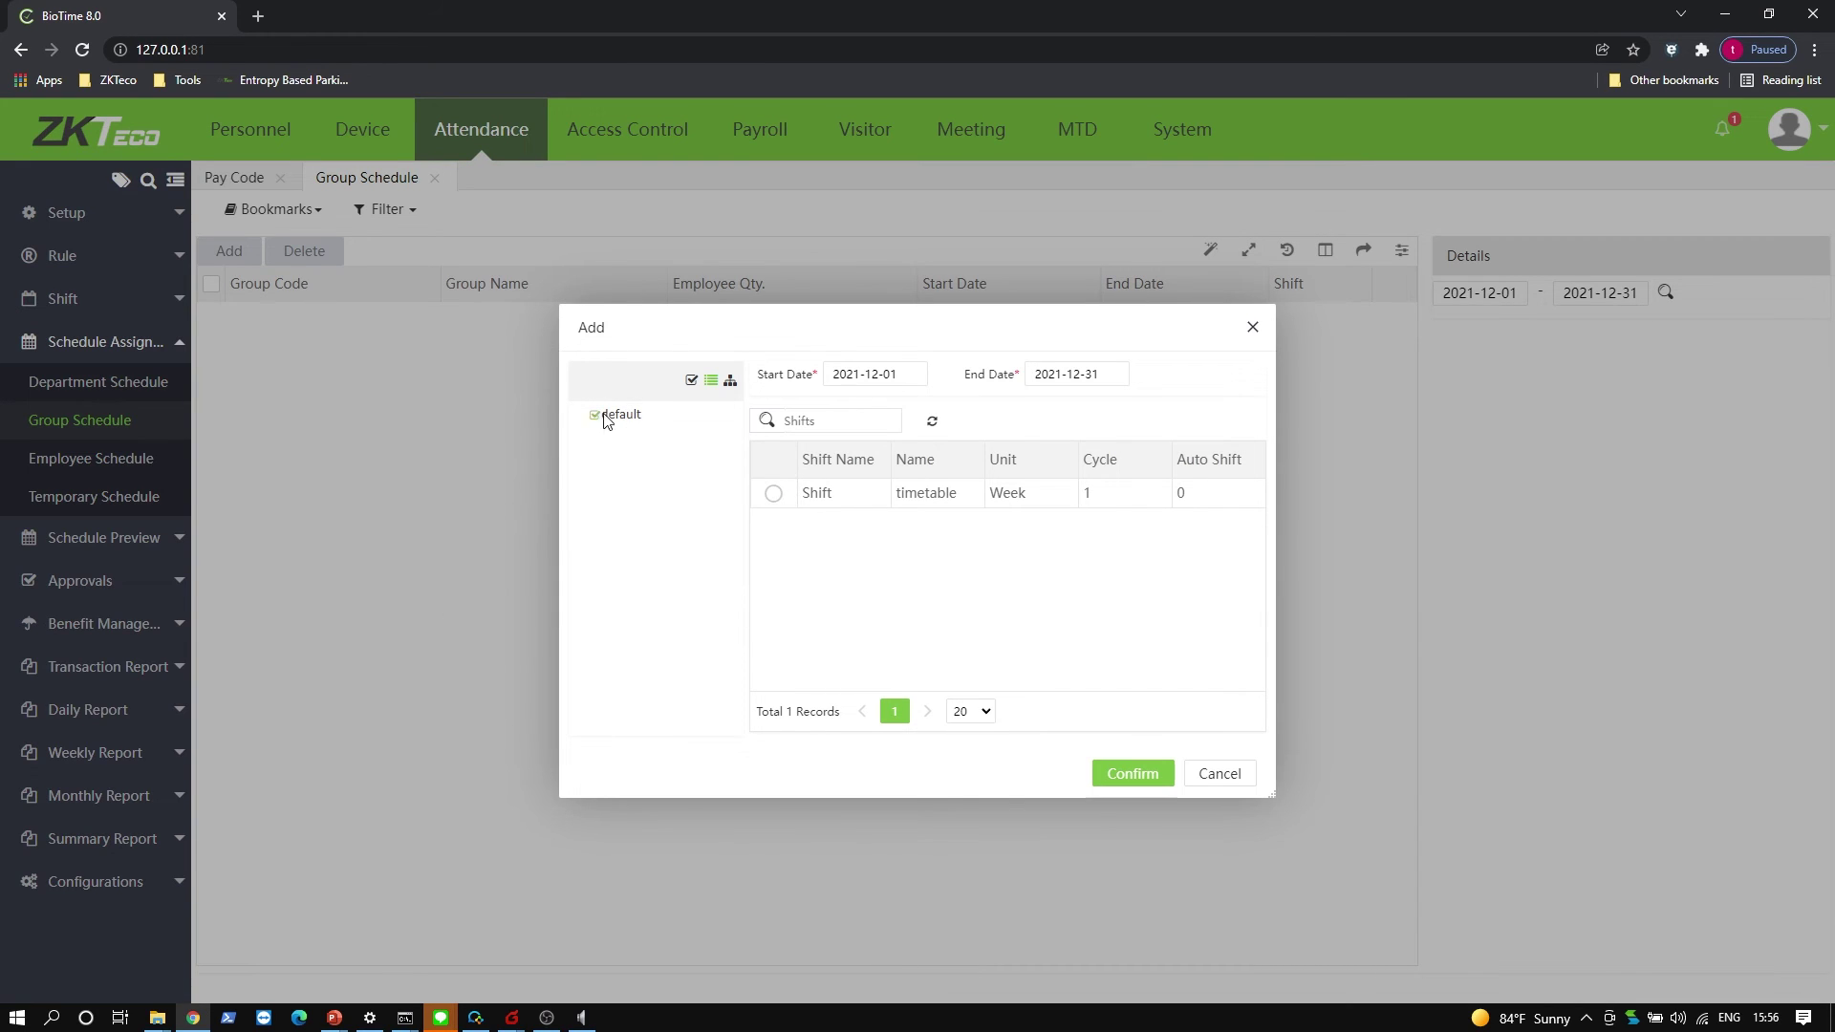
pyautogui.click(890, 373)
pyautogui.click(1061, 374)
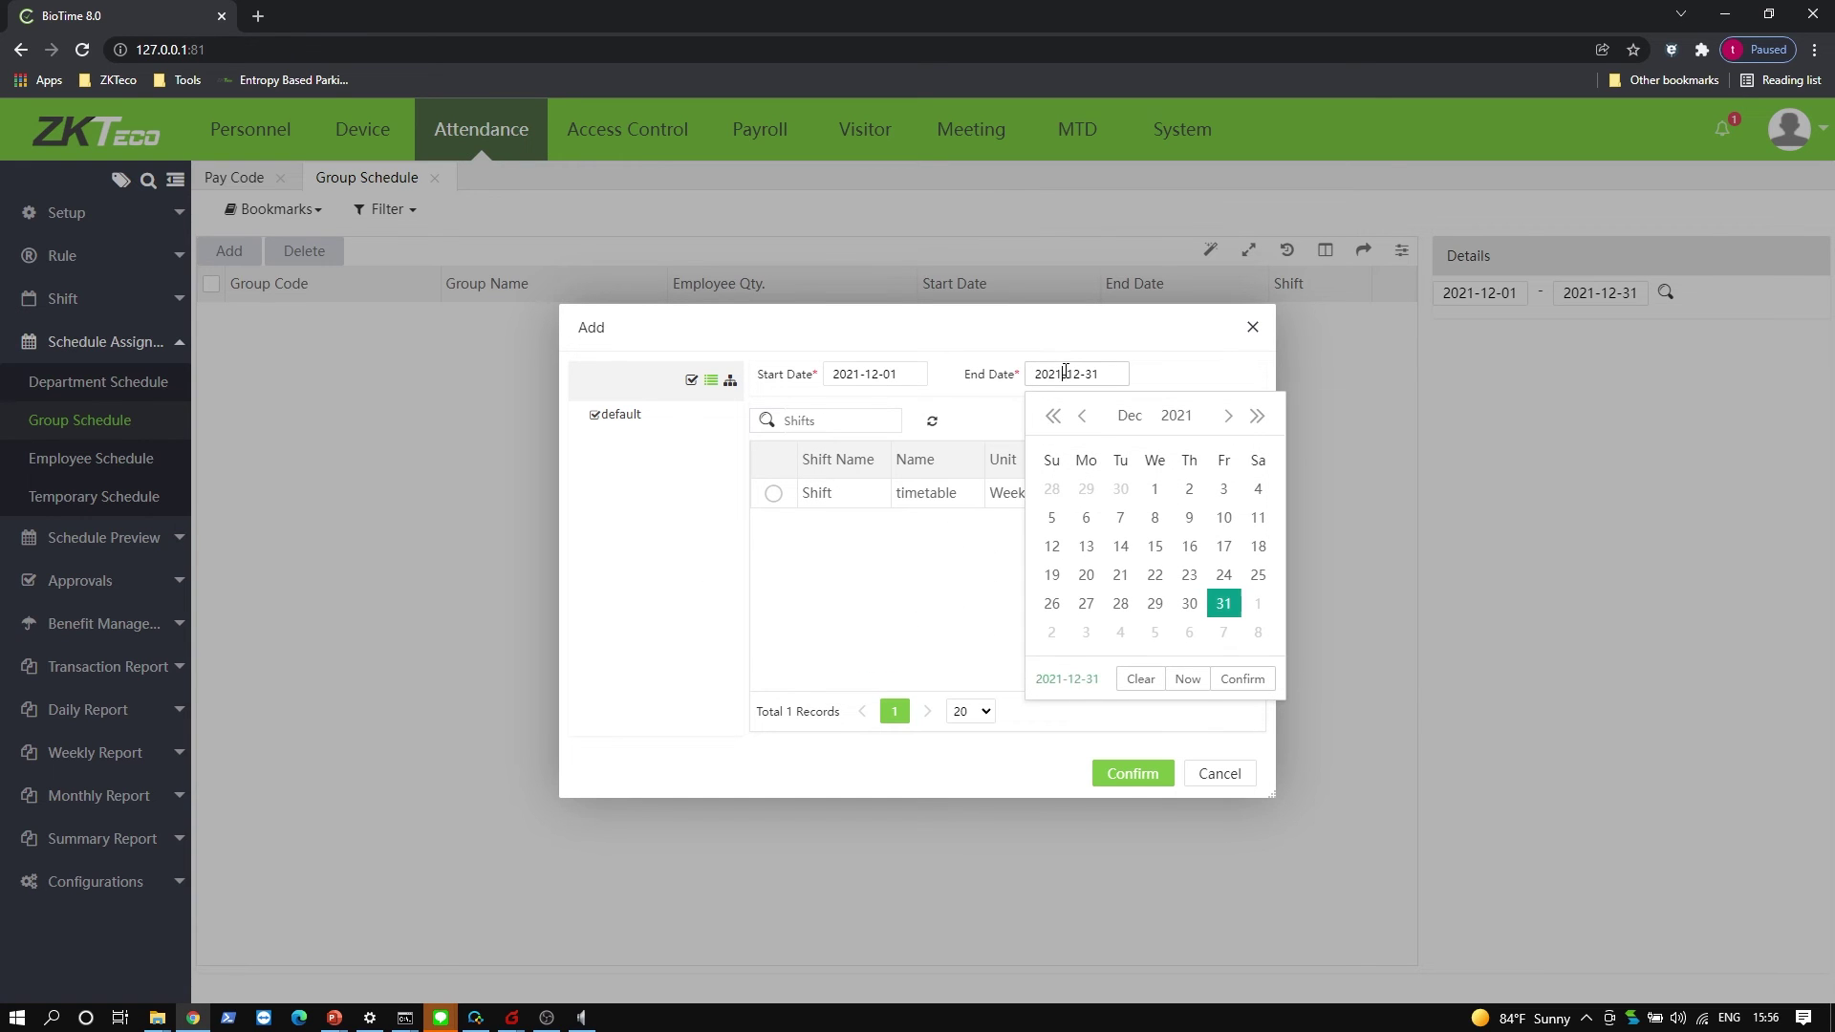
pyautogui.click(1067, 331)
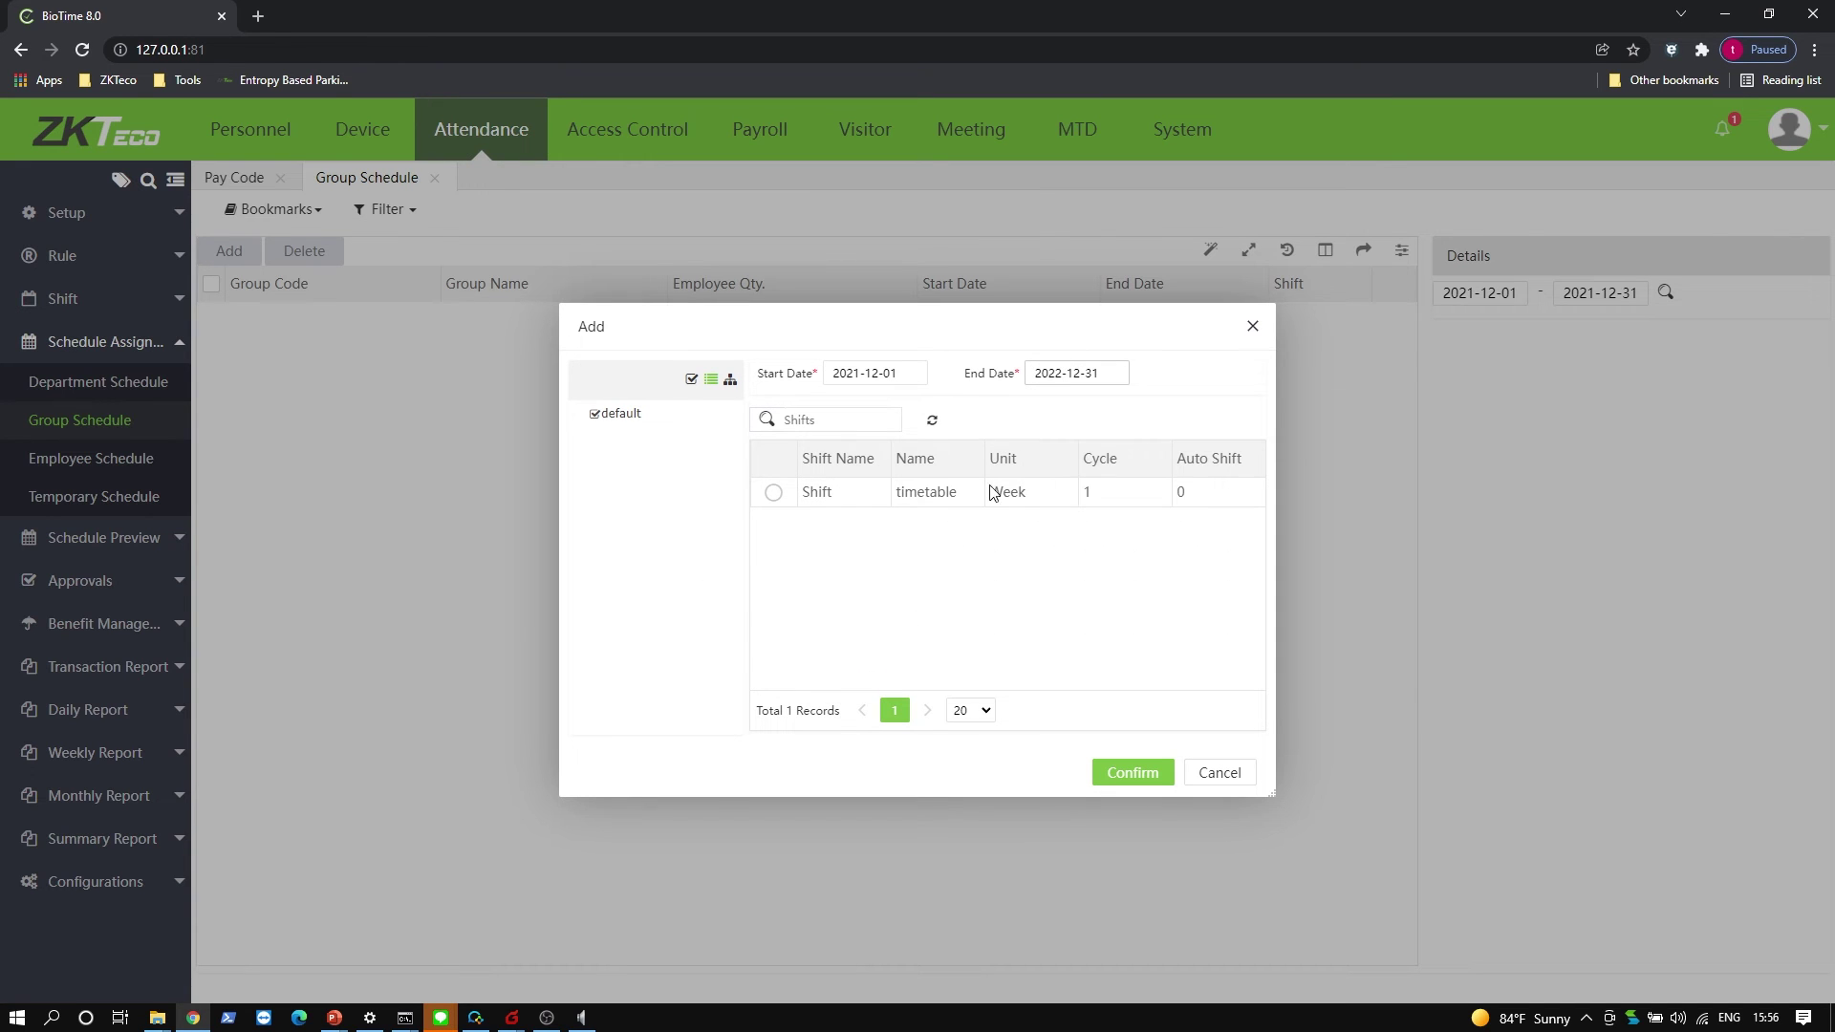
pyautogui.click(774, 493)
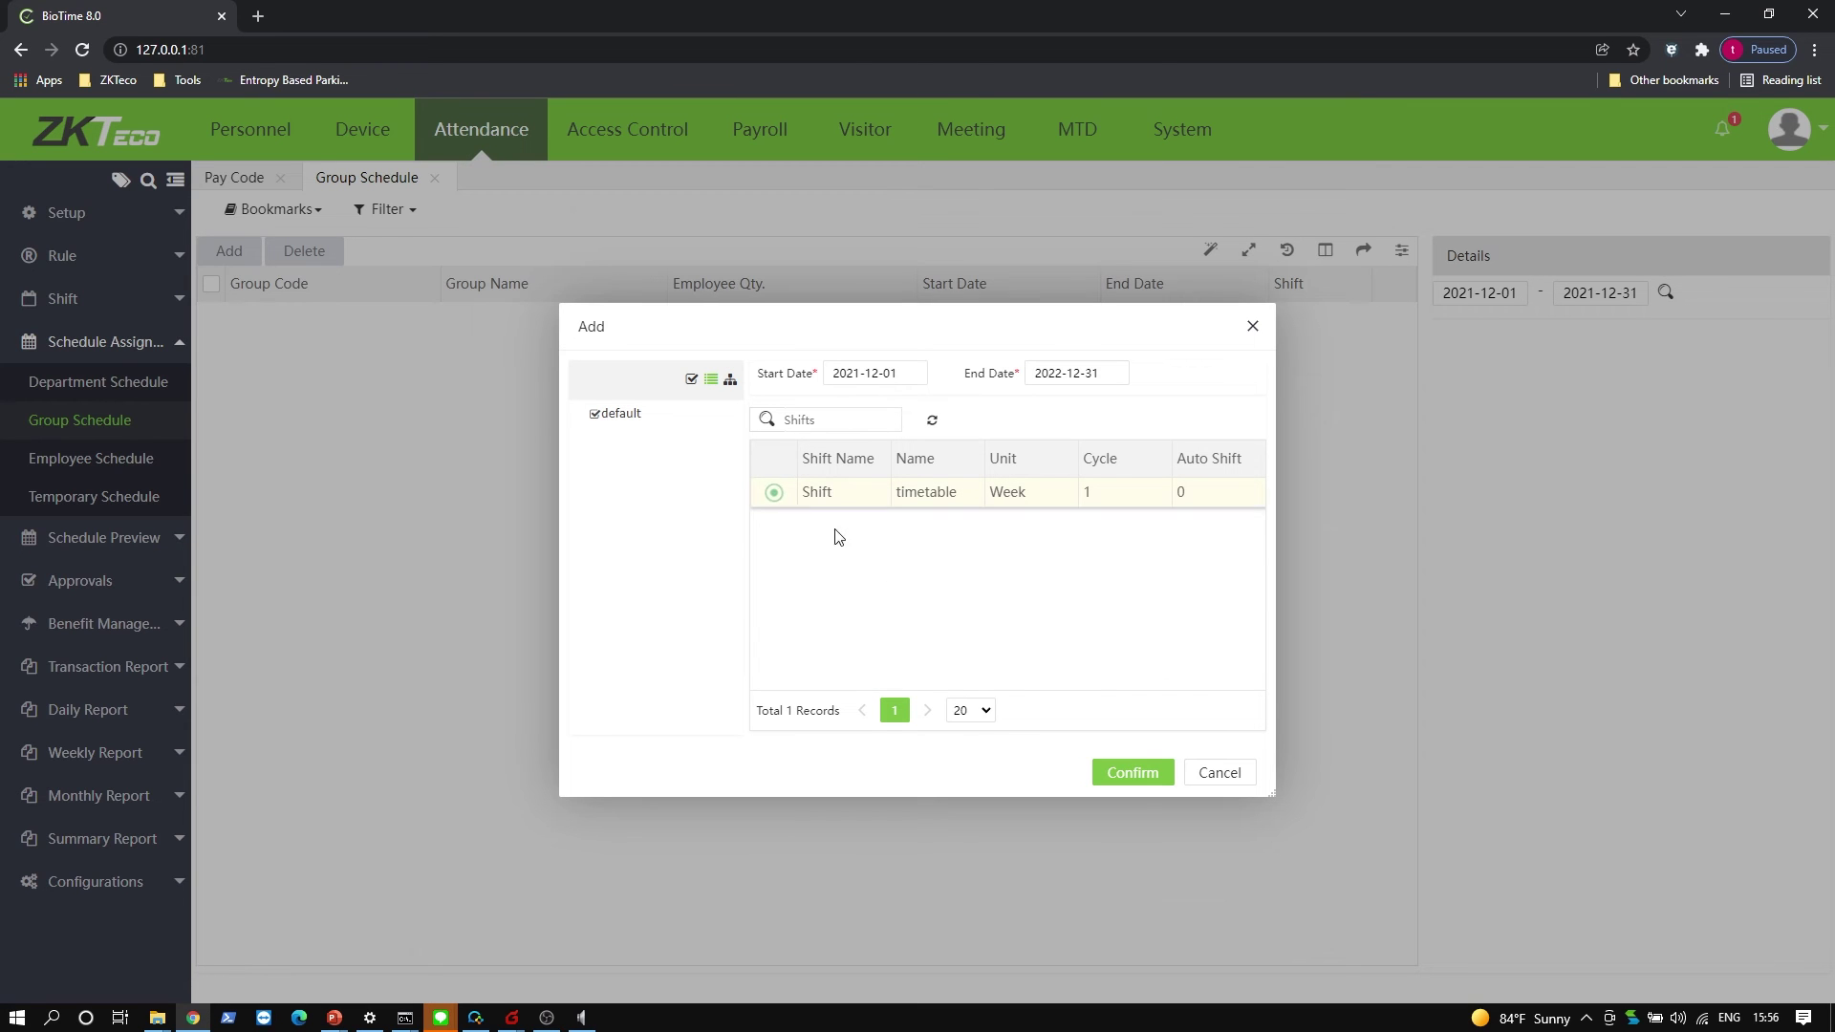
pyautogui.click(1137, 778)
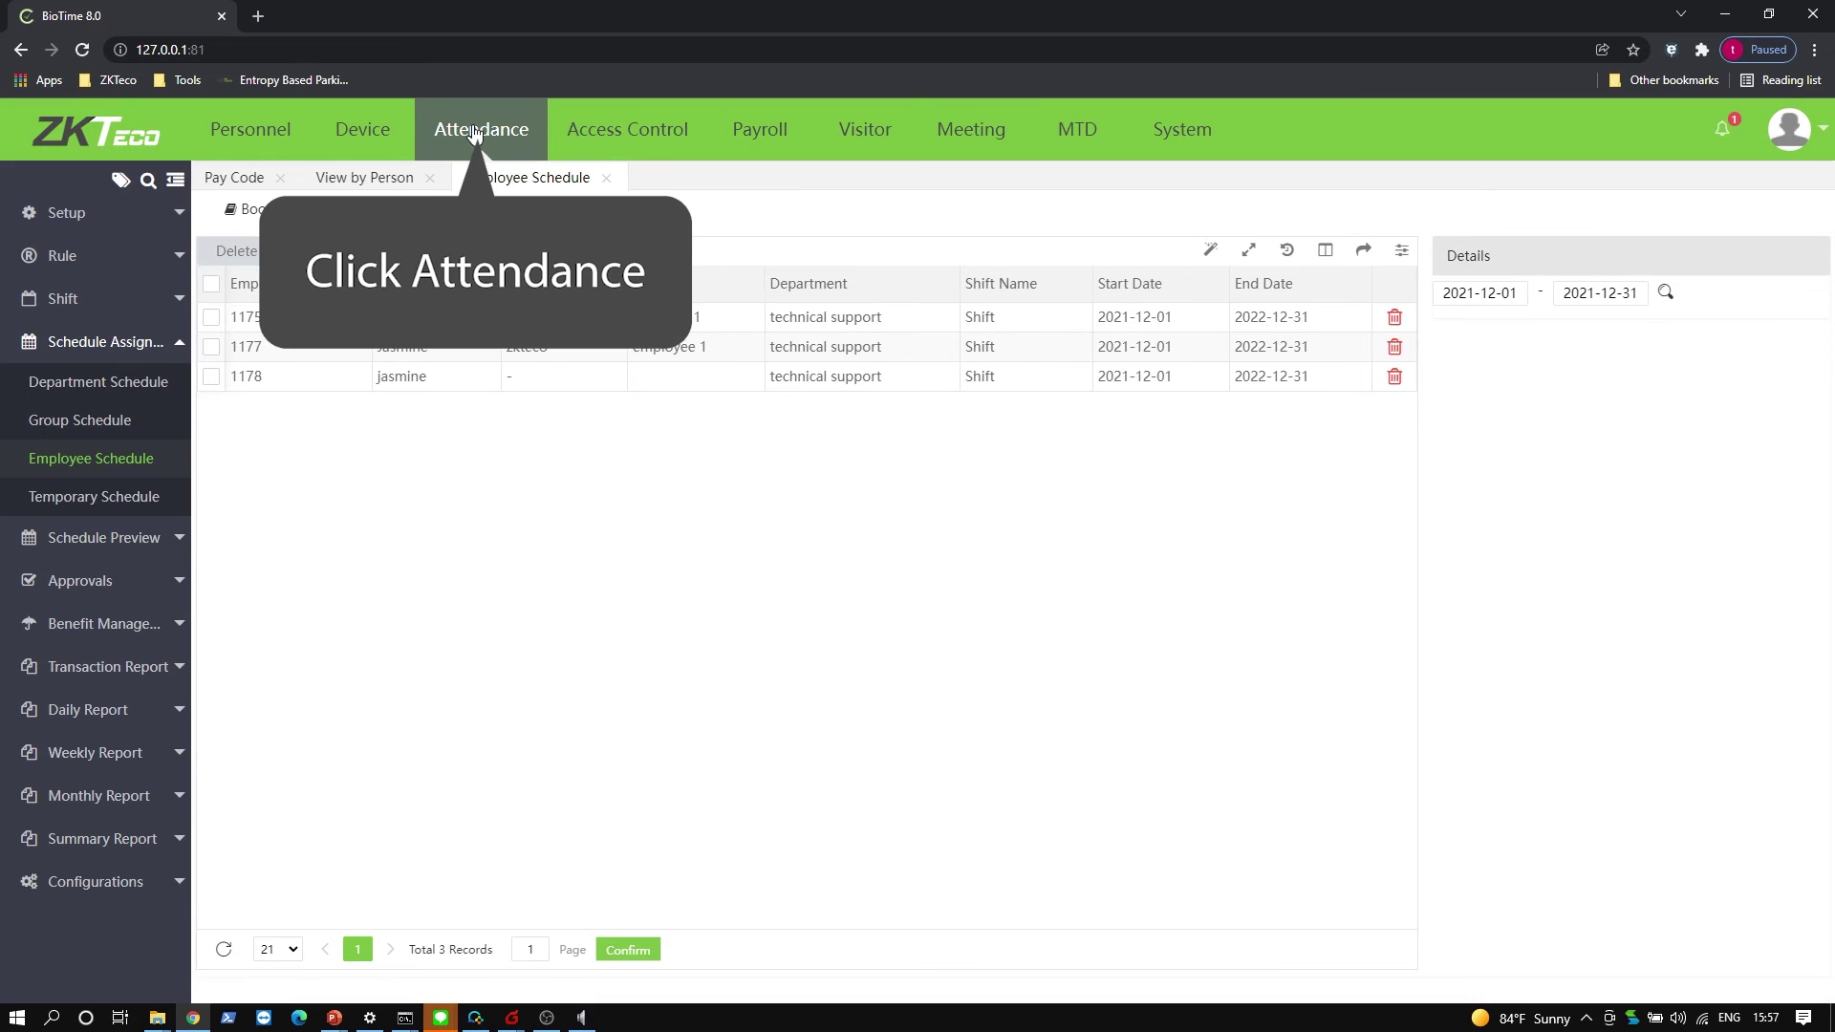
# - Start a new temporary schedule for the first and third listed employees
pyautogui.click(475, 131)
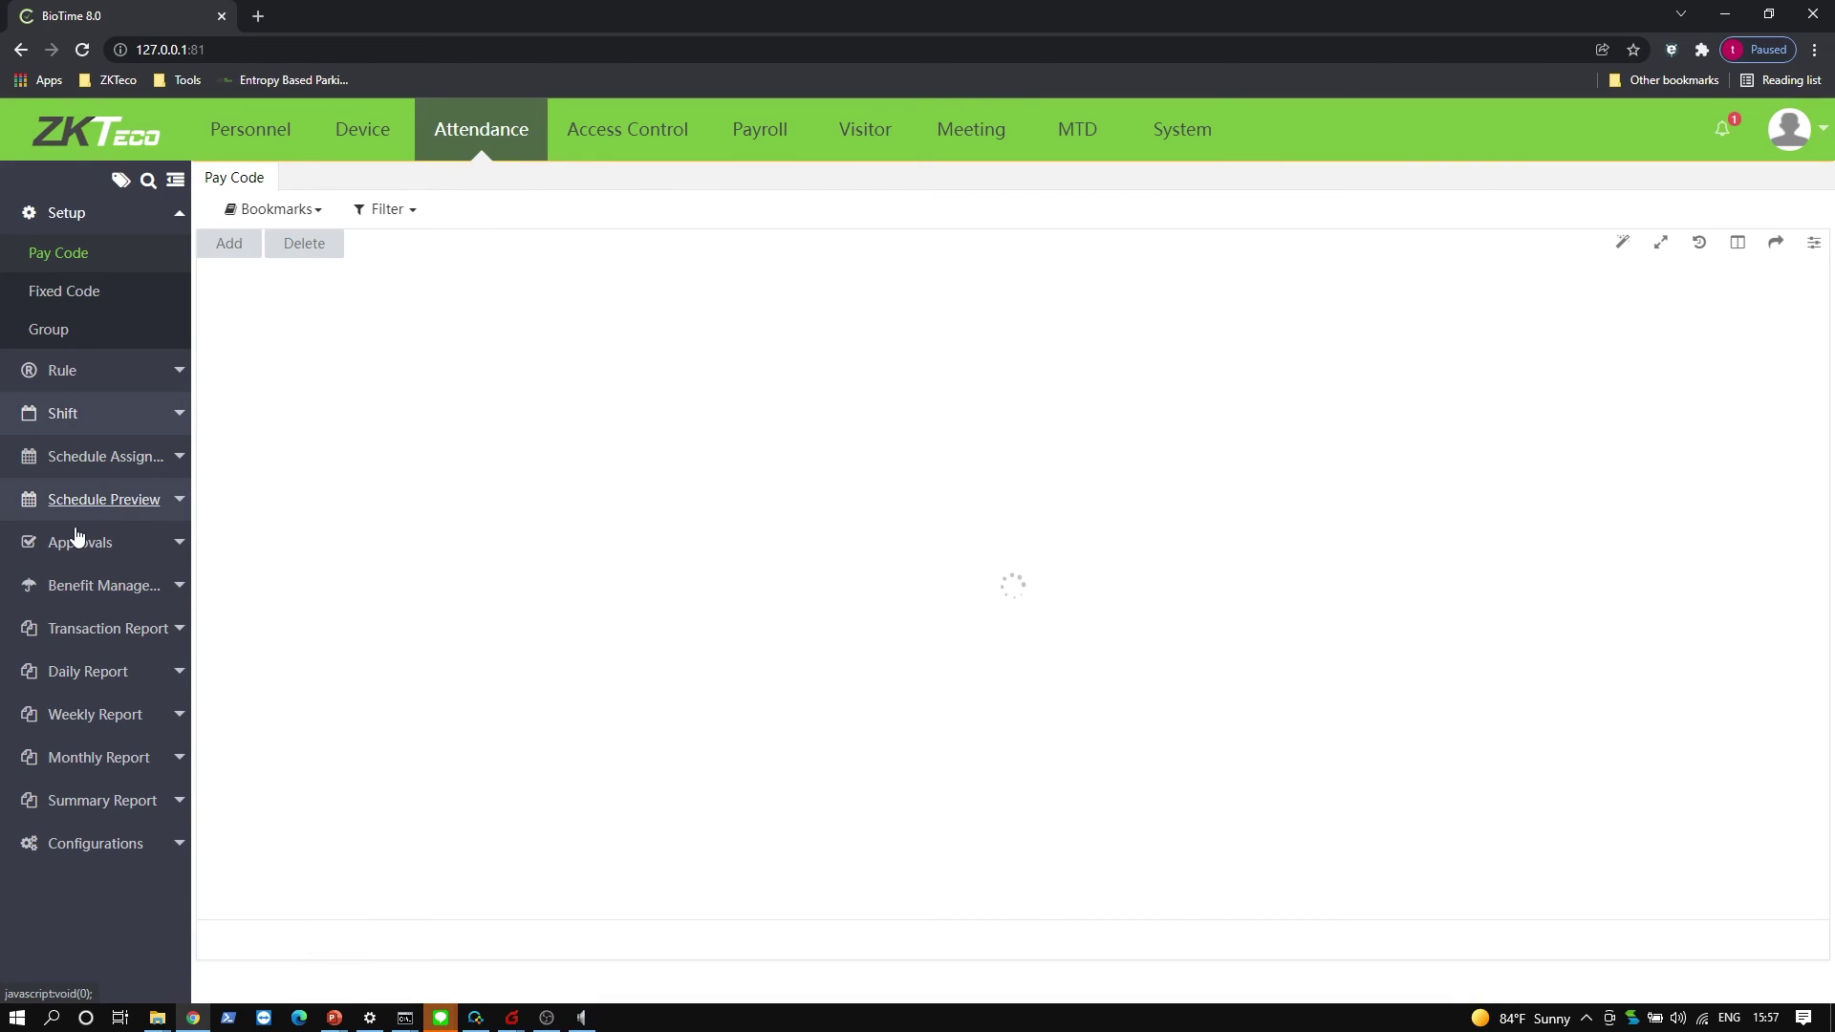
pyautogui.click(96, 461)
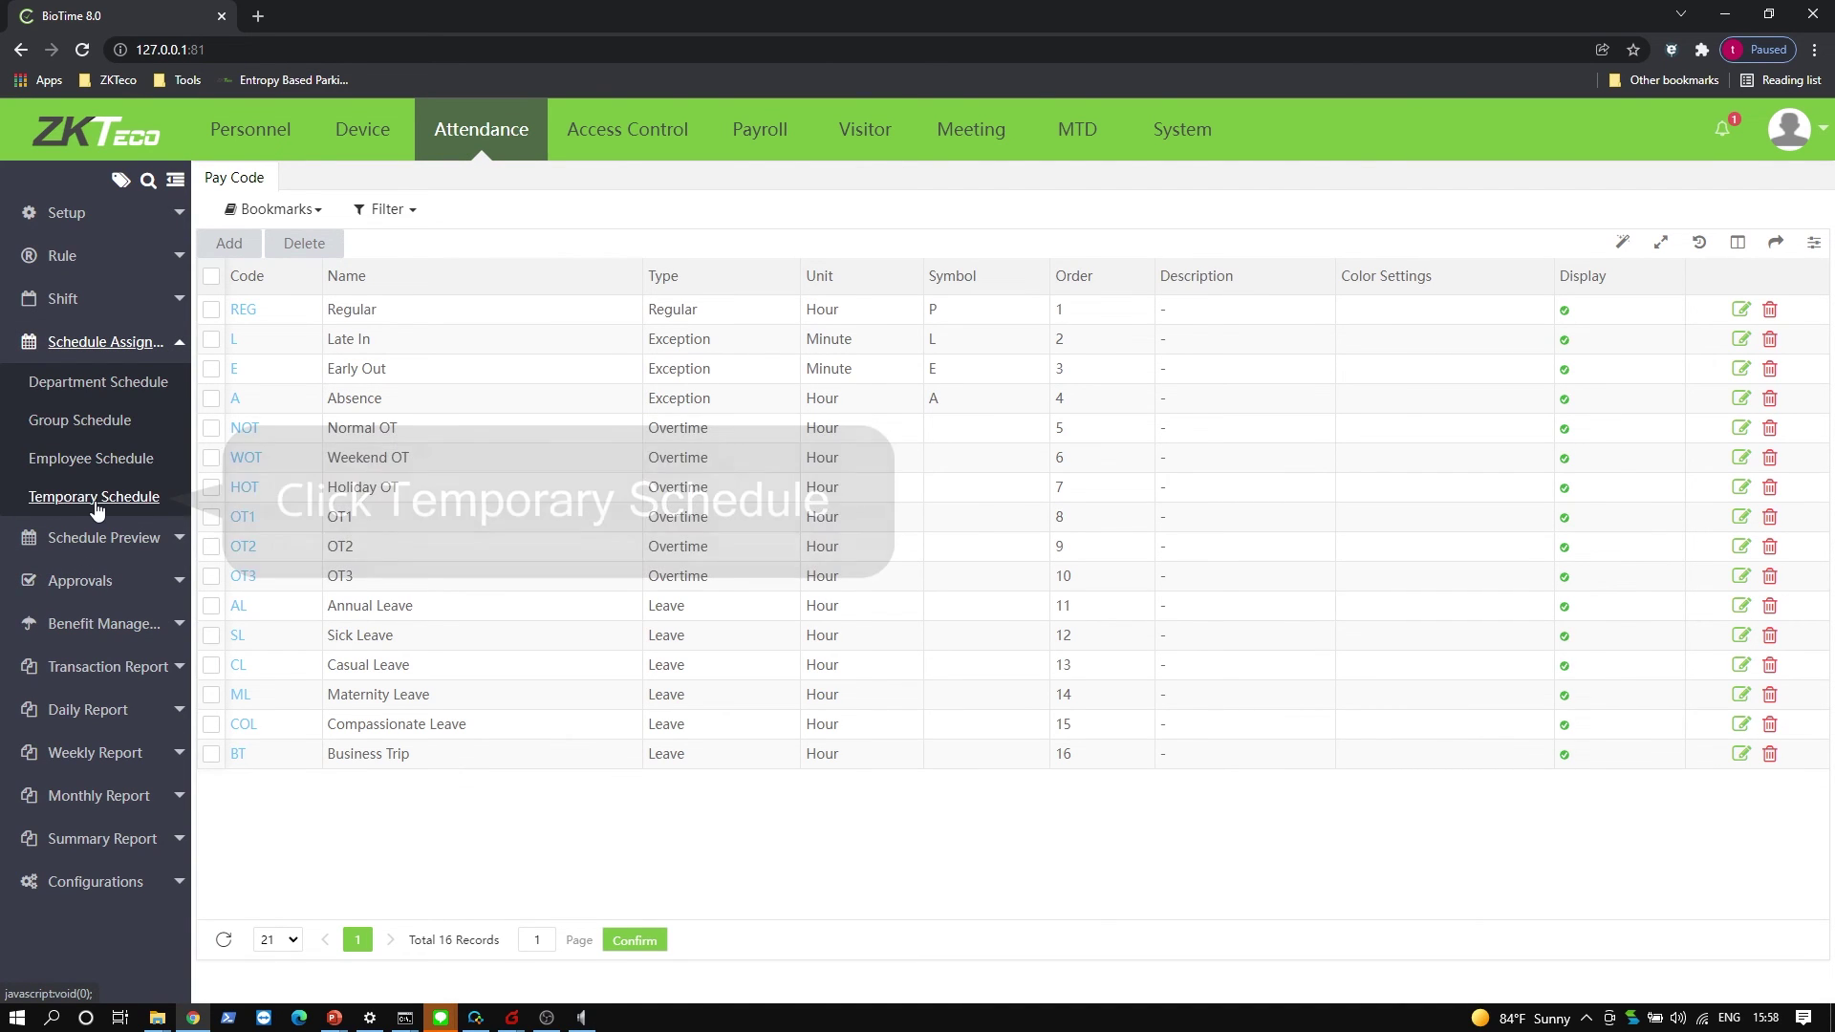
pyautogui.click(96, 498)
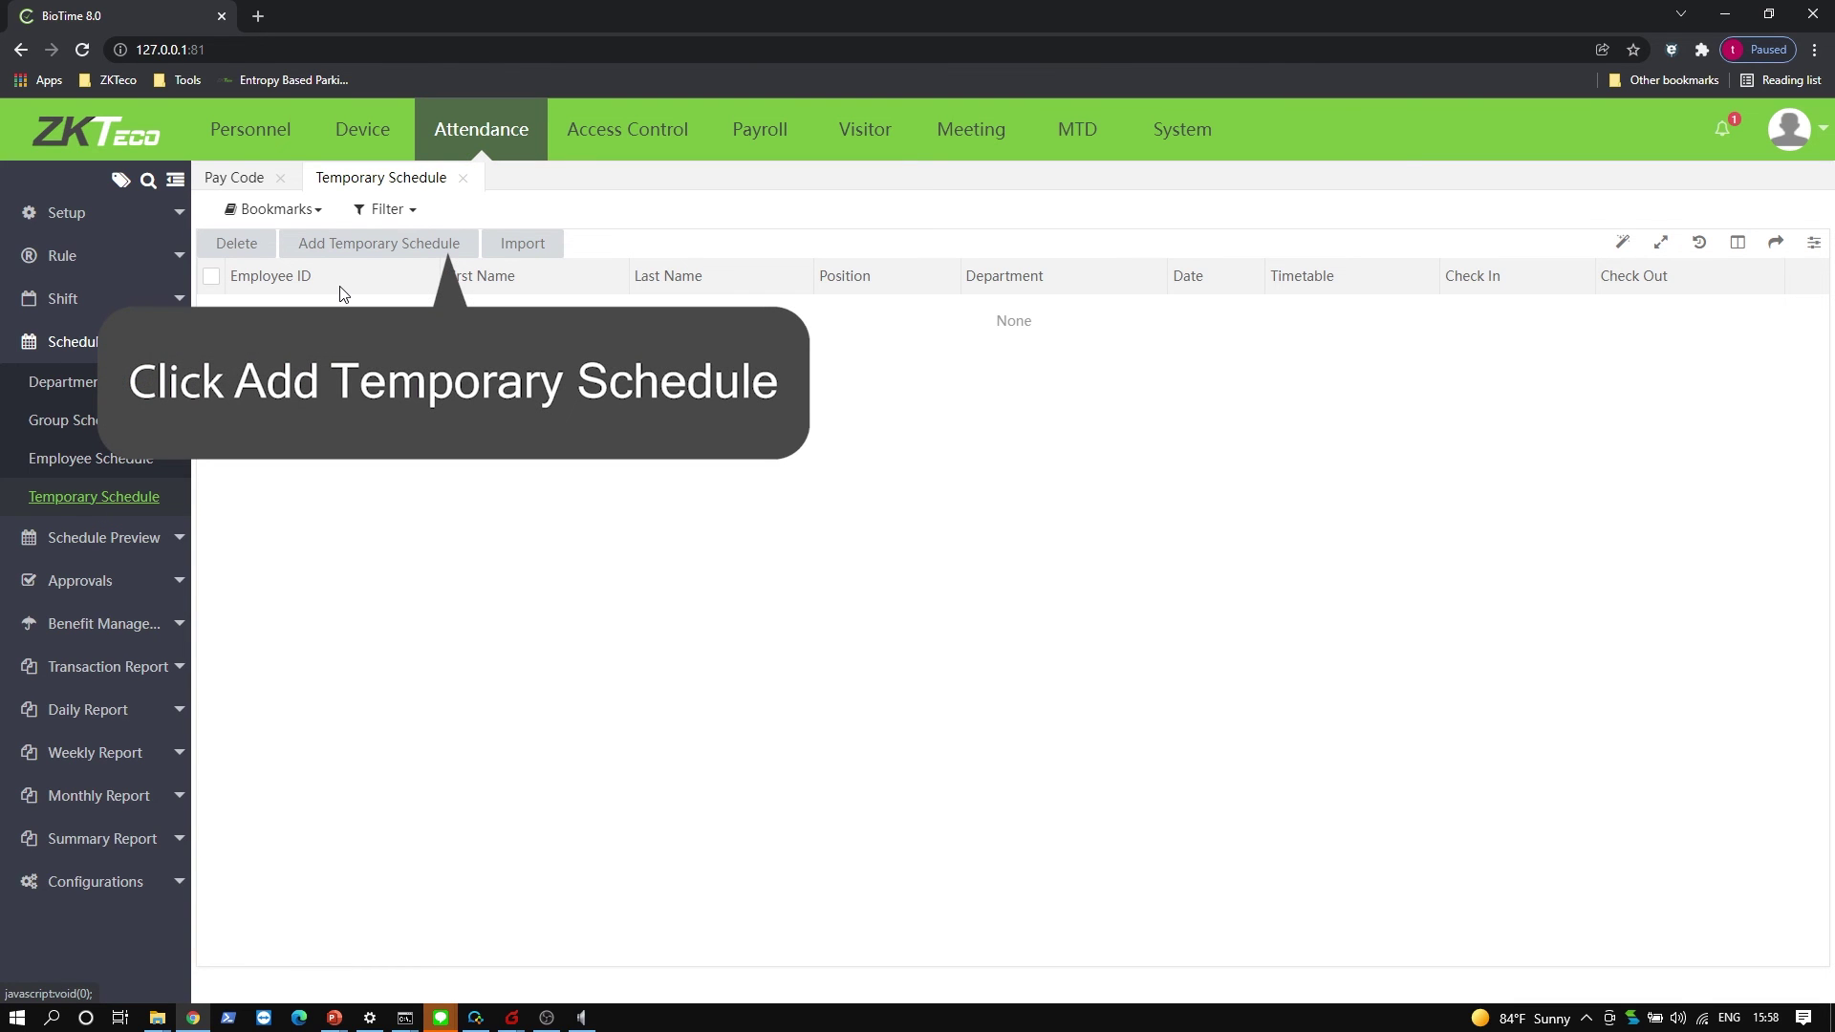
pyautogui.click(378, 242)
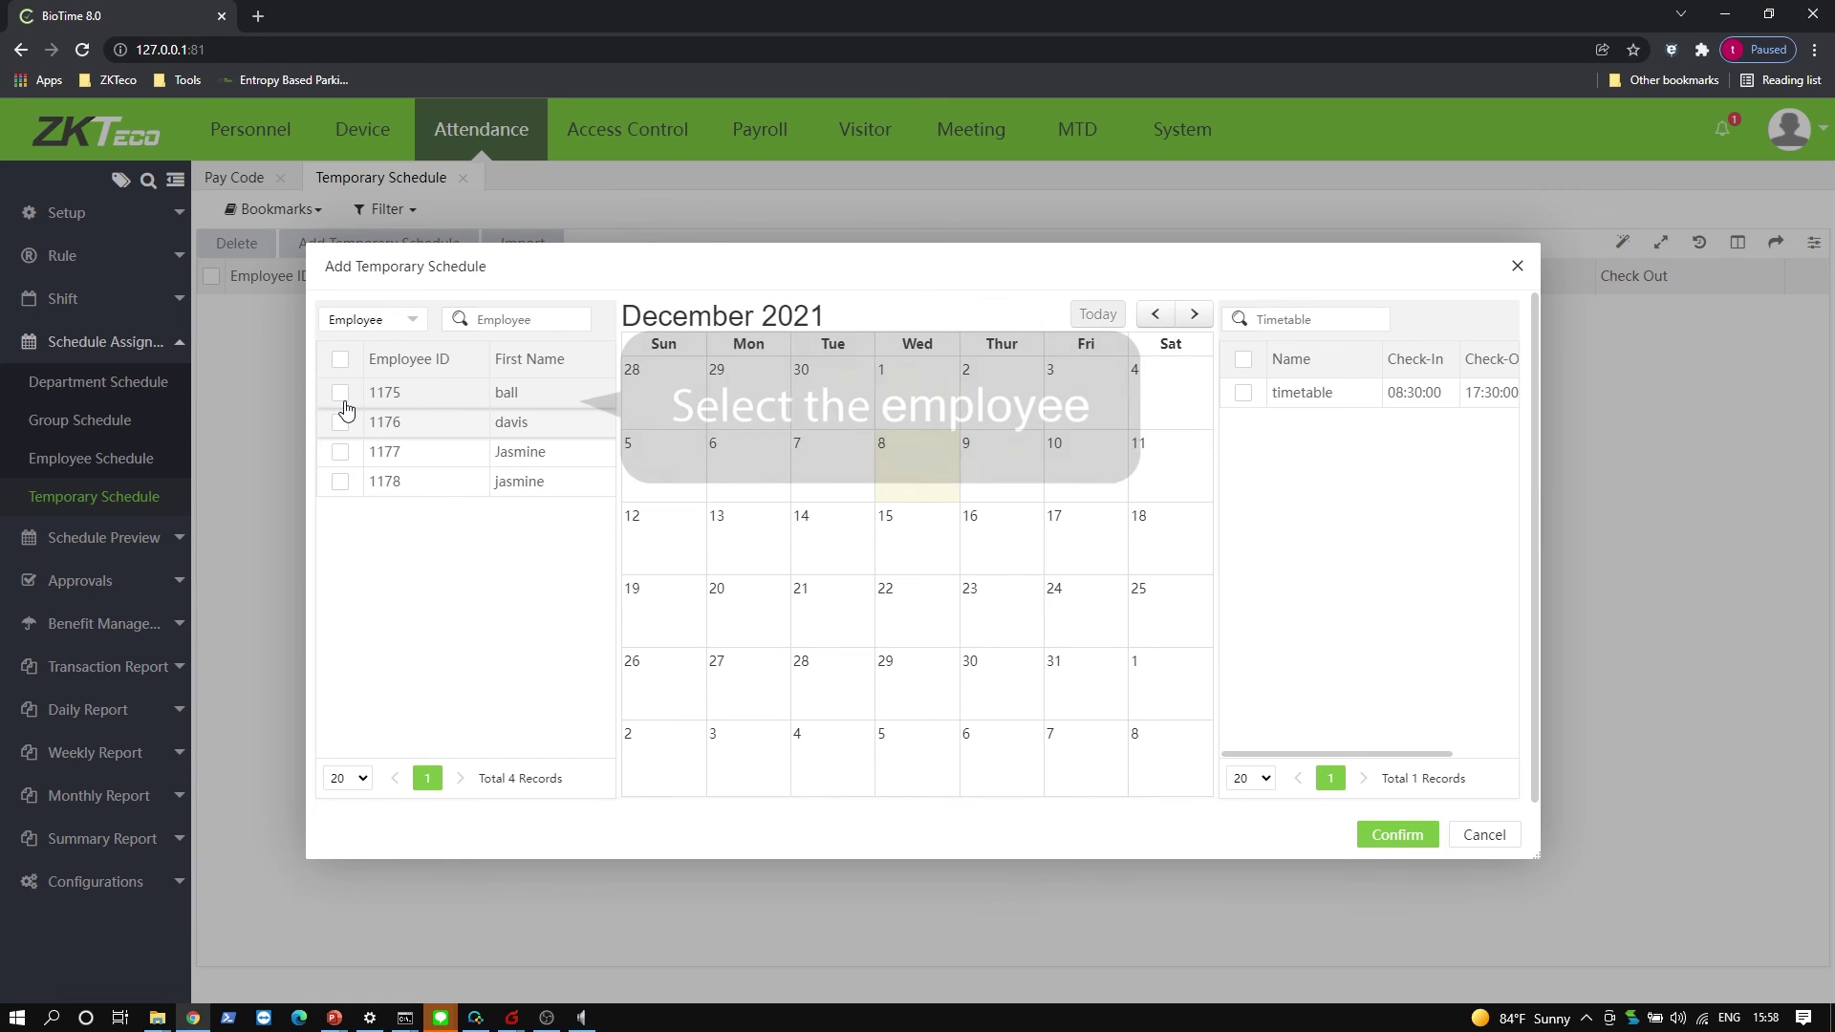
pyautogui.click(340, 391)
pyautogui.click(340, 451)
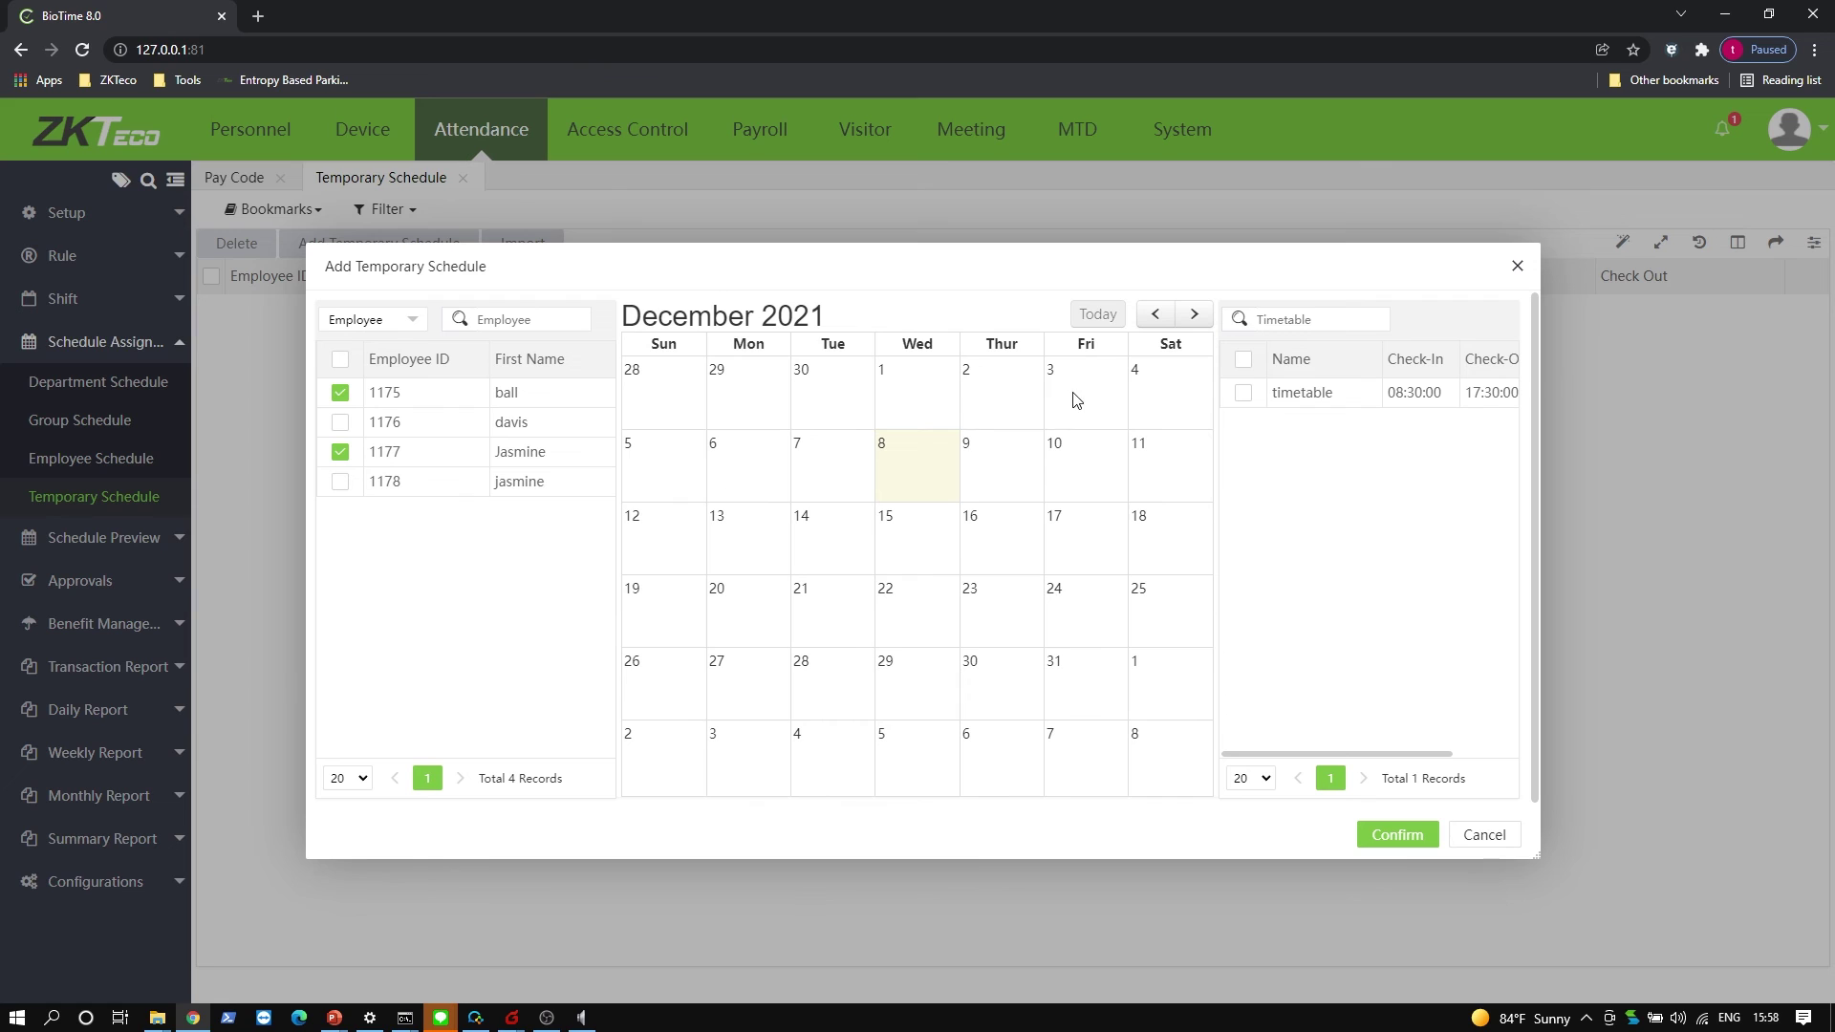
# - Apply timetable to December 1–3, 5–10, 12–17, 19–24 and 26–31, 2021, and save the temporary schedule
pyautogui.moveTo(933, 405); pyautogui.dragTo(1094, 699)
pyautogui.click(1244, 394)
pyautogui.moveTo(924, 399); pyautogui.dragTo(638, 473)
pyautogui.moveTo(666, 569); pyautogui.dragTo(1106, 531)
pyautogui.moveTo(684, 627); pyautogui.dragTo(1068, 613)
pyautogui.moveTo(657, 697); pyautogui.dragTo(1067, 661)
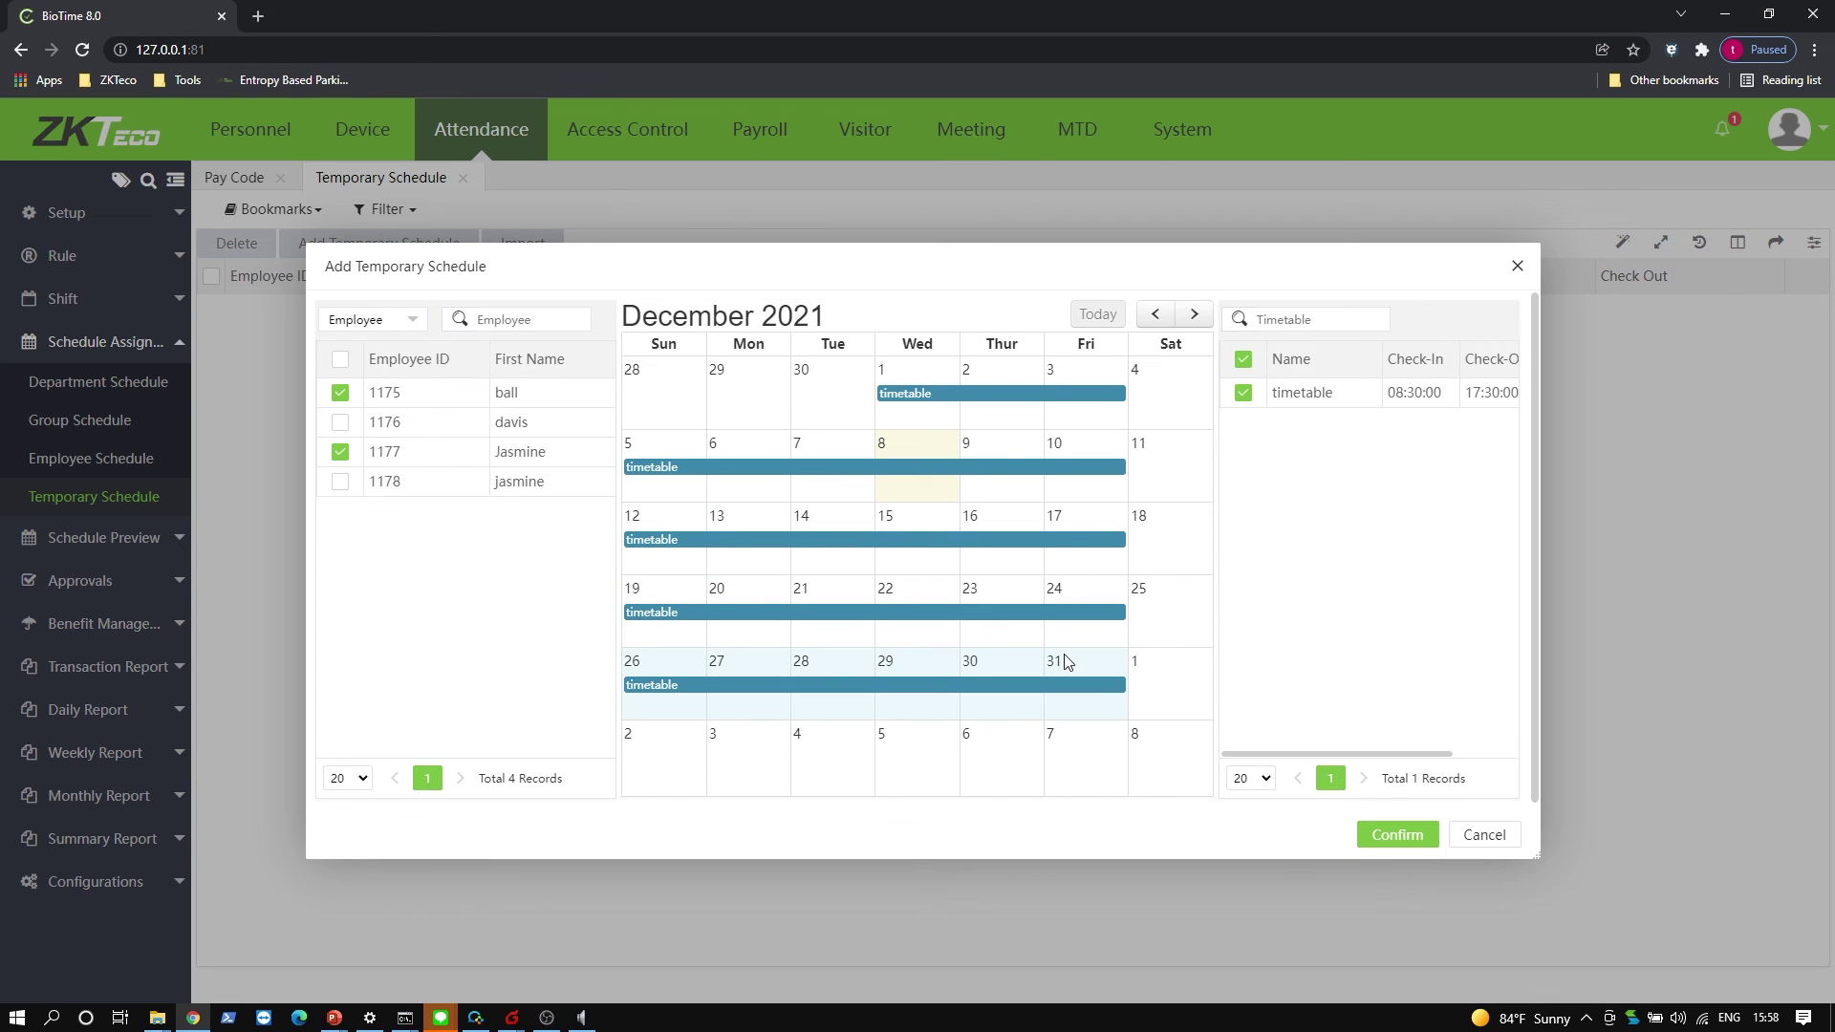
pyautogui.click(1380, 835)
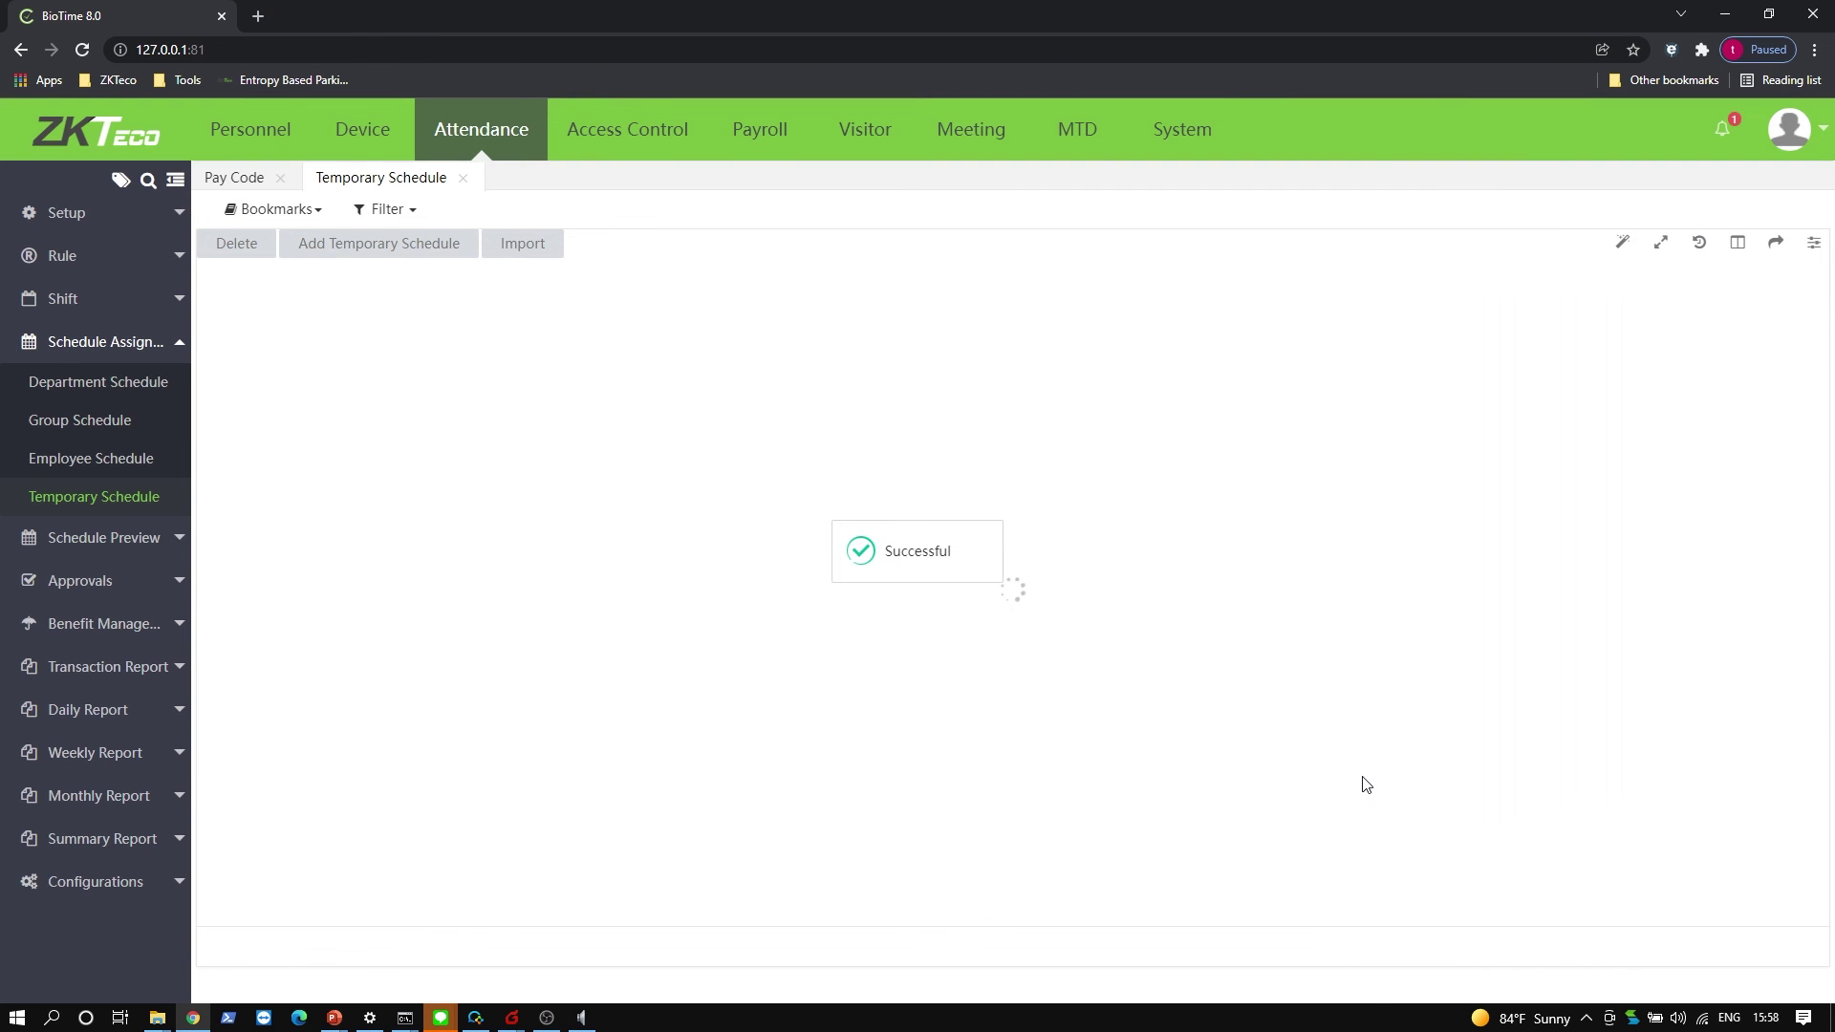